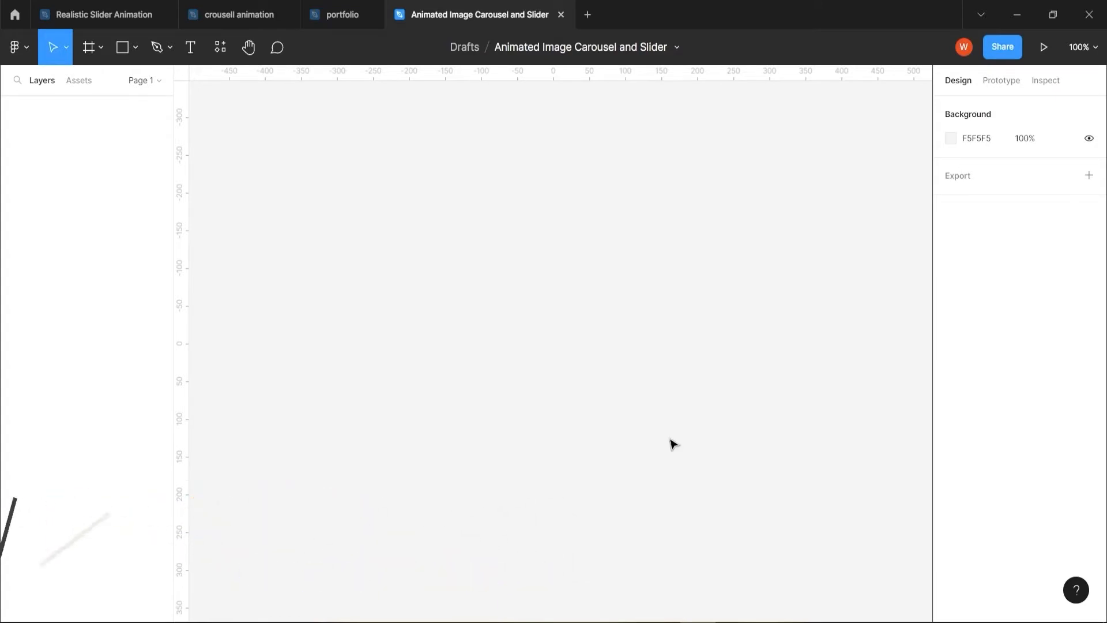
Create a frame on the canvas and apply the Slide 16:9 preset size of 1920 × 1080
left_click(86, 49)
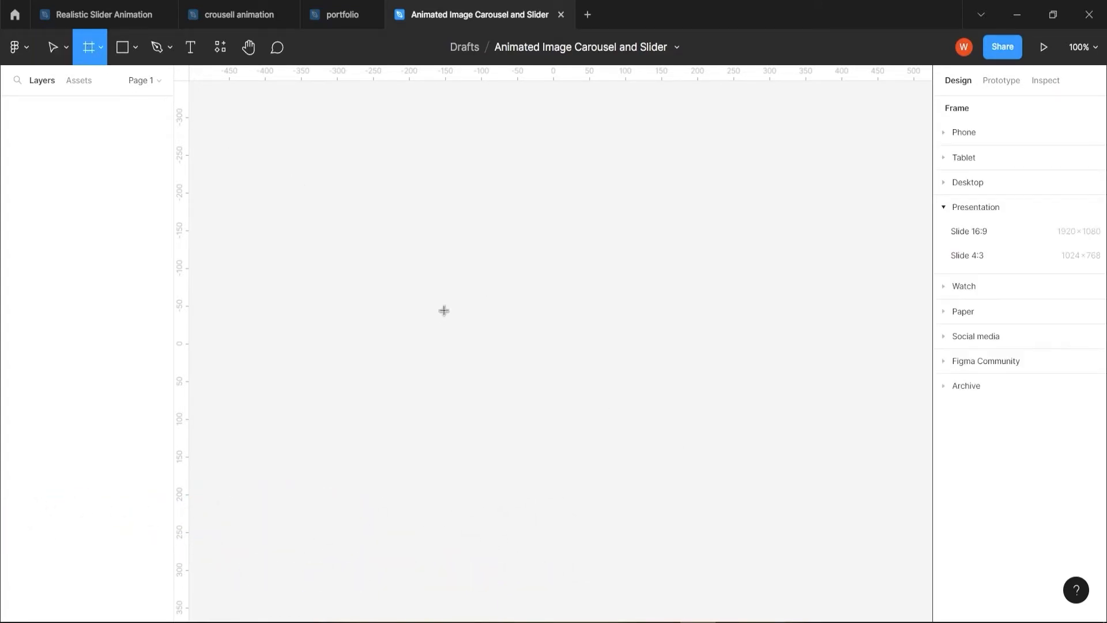
left_click_drag(306, 184, 872, 557)
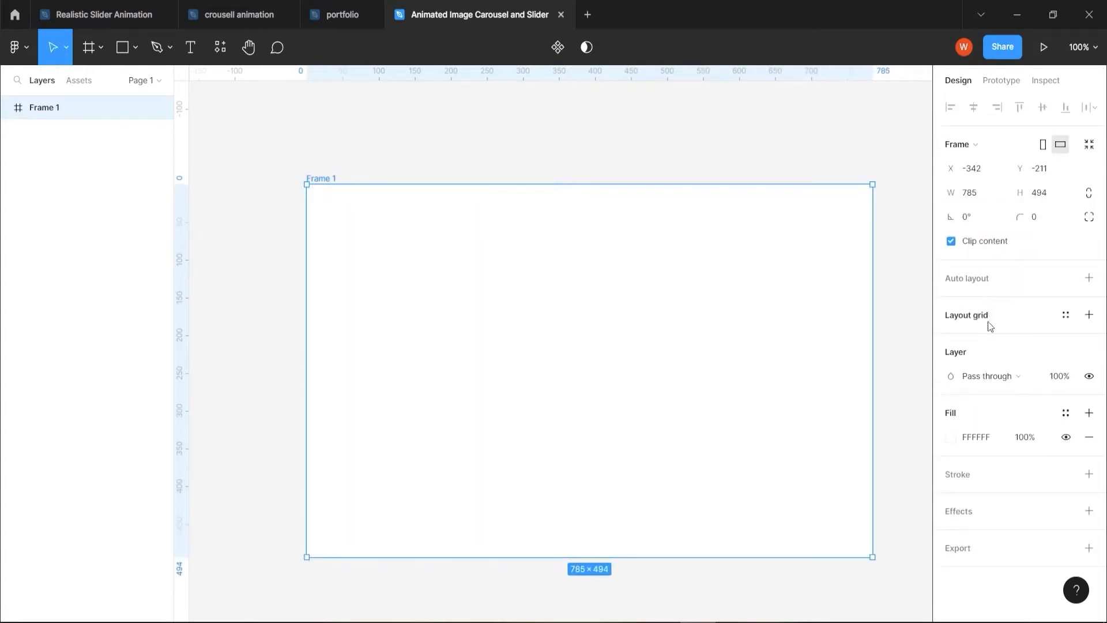
left_click(977, 143)
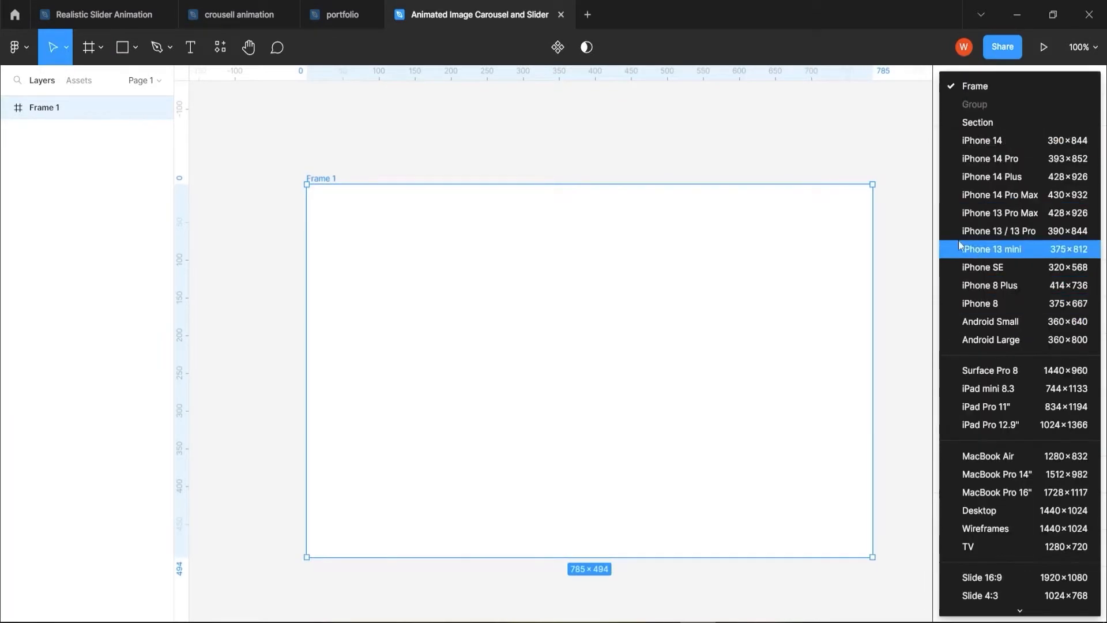
left_click(916, 222)
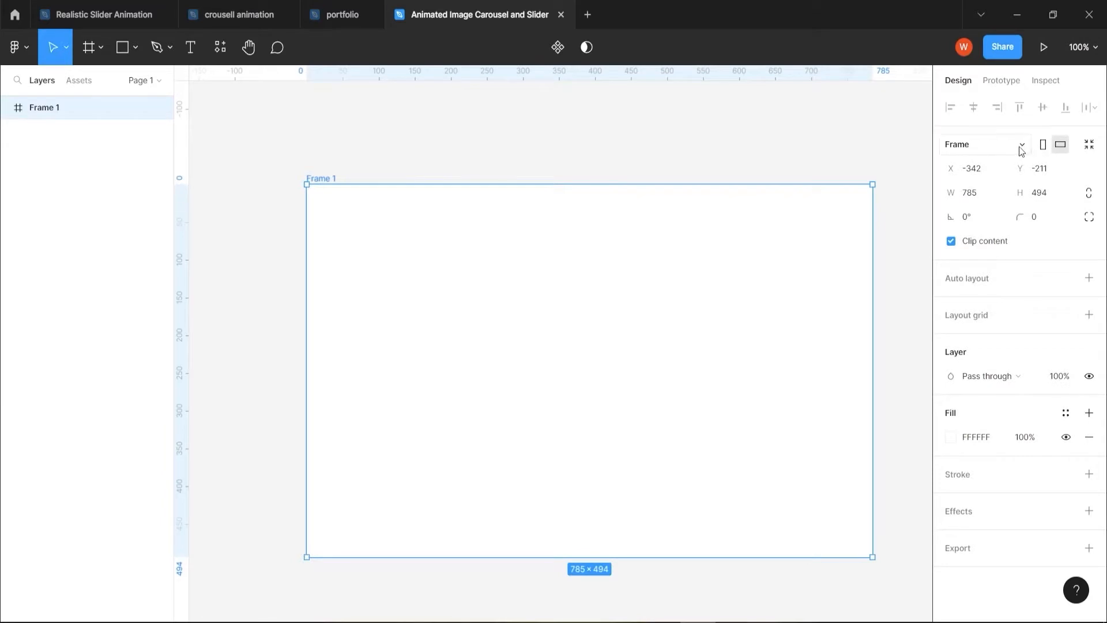
left_click(977, 144)
left_click(1004, 577)
key("shift+1")
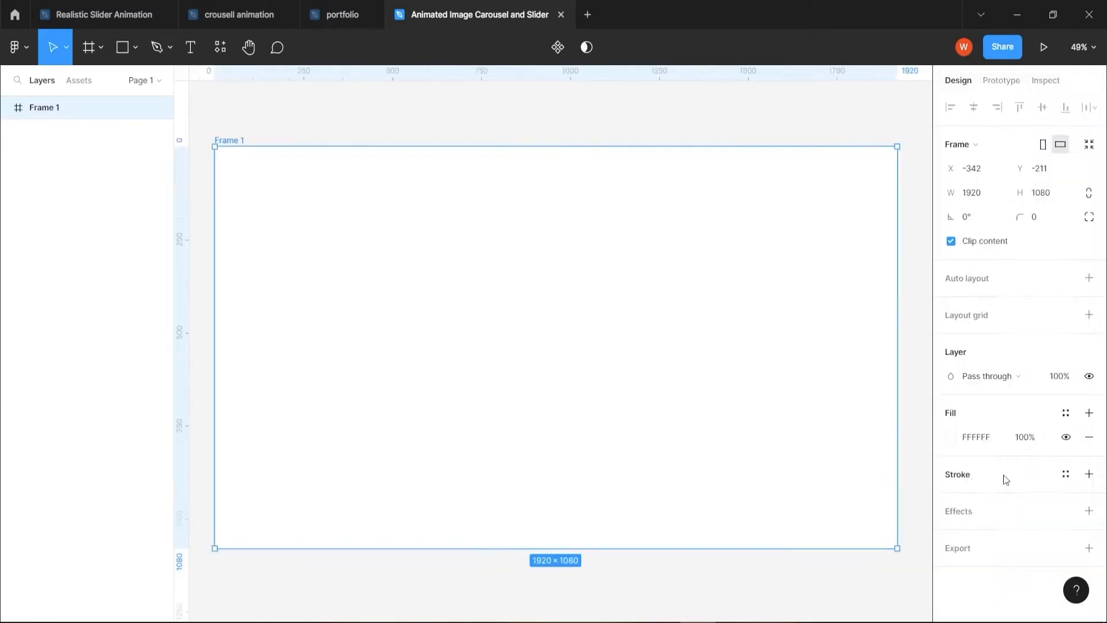
Set the frame's fill colour to dark purple 3F0B52
left_click(950, 437)
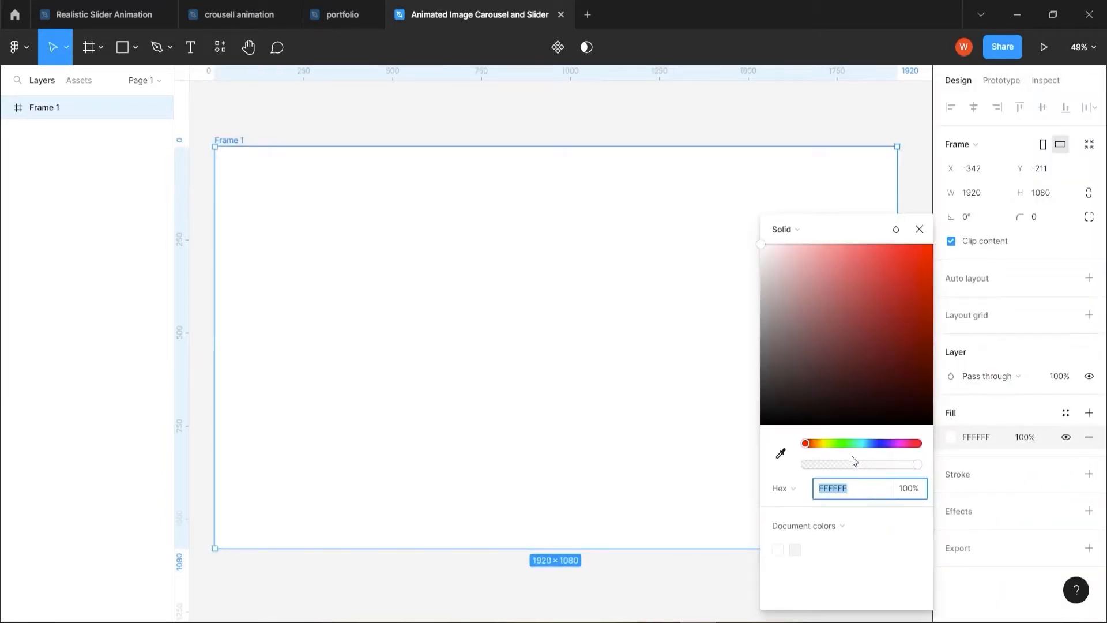
type("3F0B52")
key("Return")
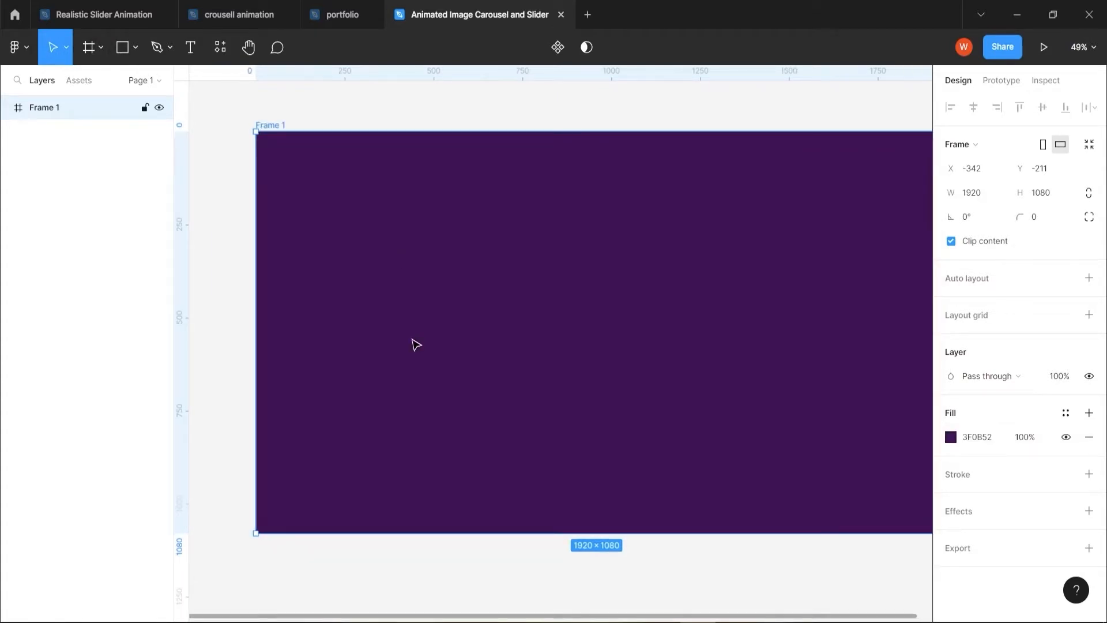
Draw a circle of about 79 × 79 near the frame's left edge at mid-height and fill it with white FFFFFF
key("o")
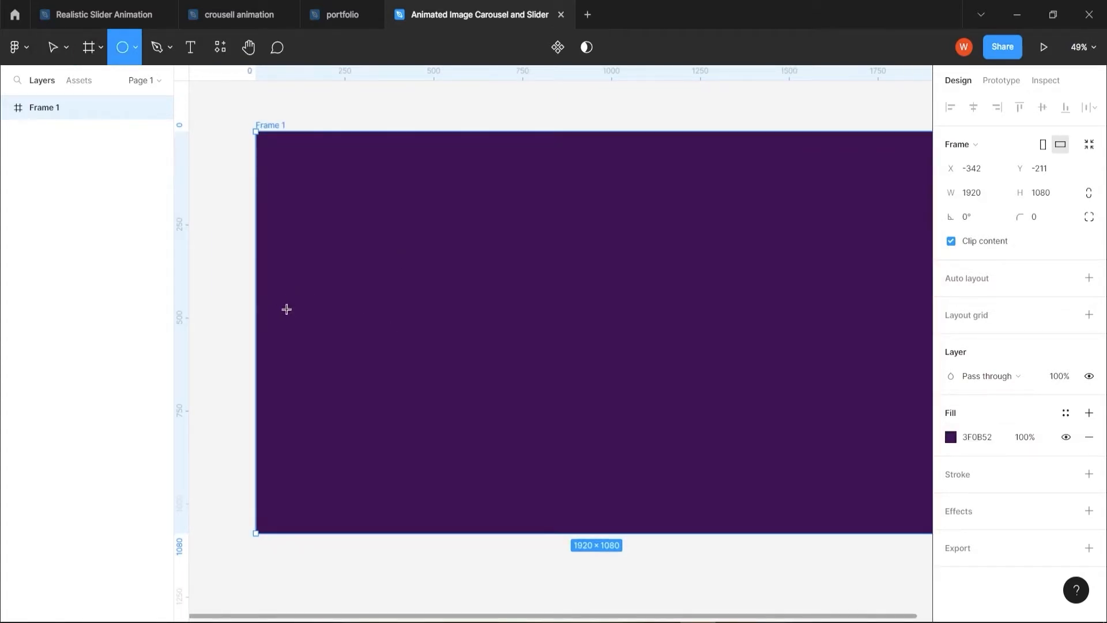
left_click_drag(278, 312, 306, 340)
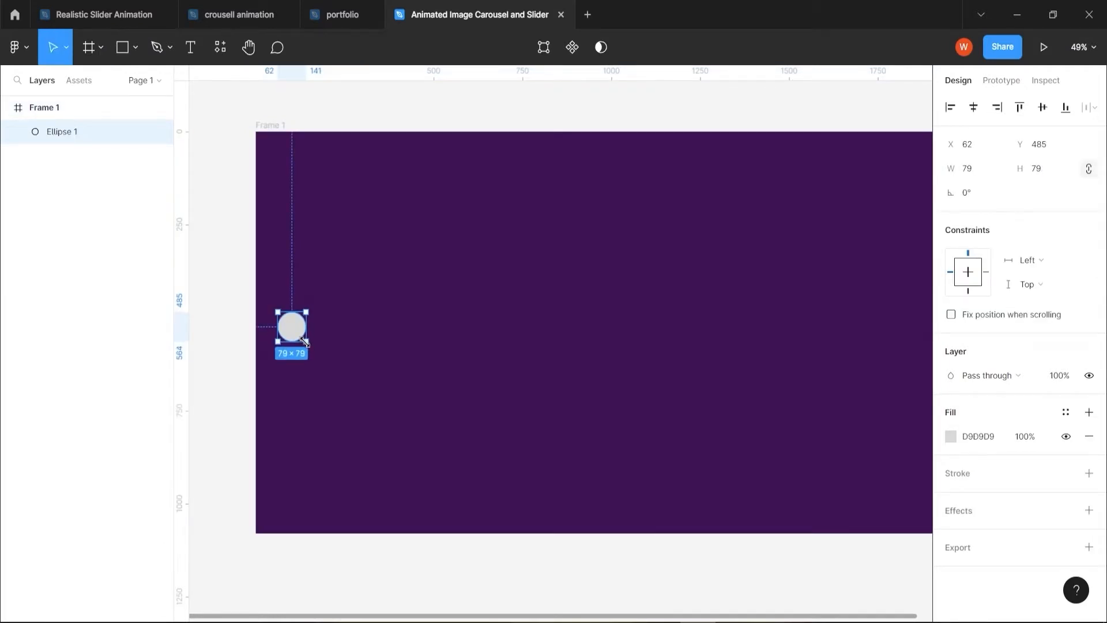
left_click(948, 437)
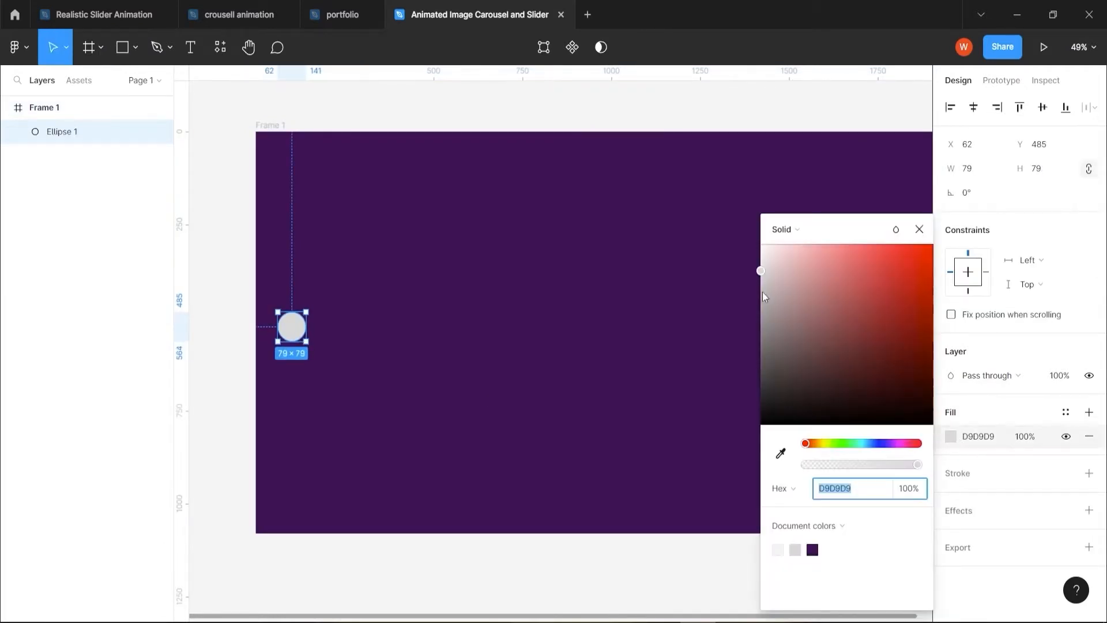
left_click_drag(763, 291, 760, 244)
left_click(919, 229)
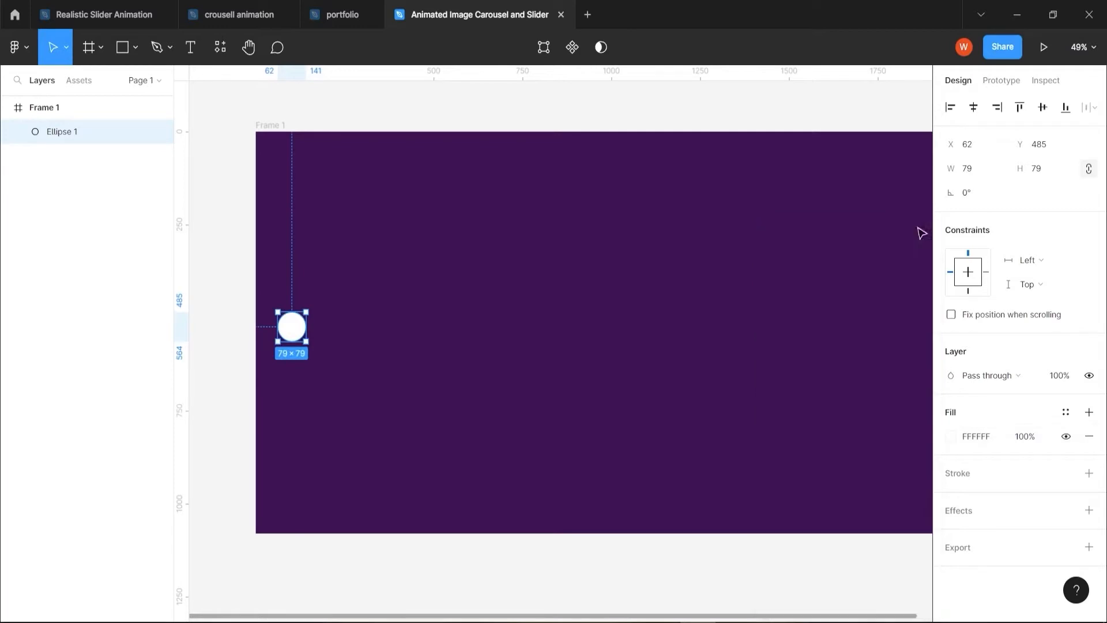
Import the Ant Design arrow-right-outlined icon into Frame 1 with the Iconify plugin
right_click(345, 335)
mouse_move(412, 483)
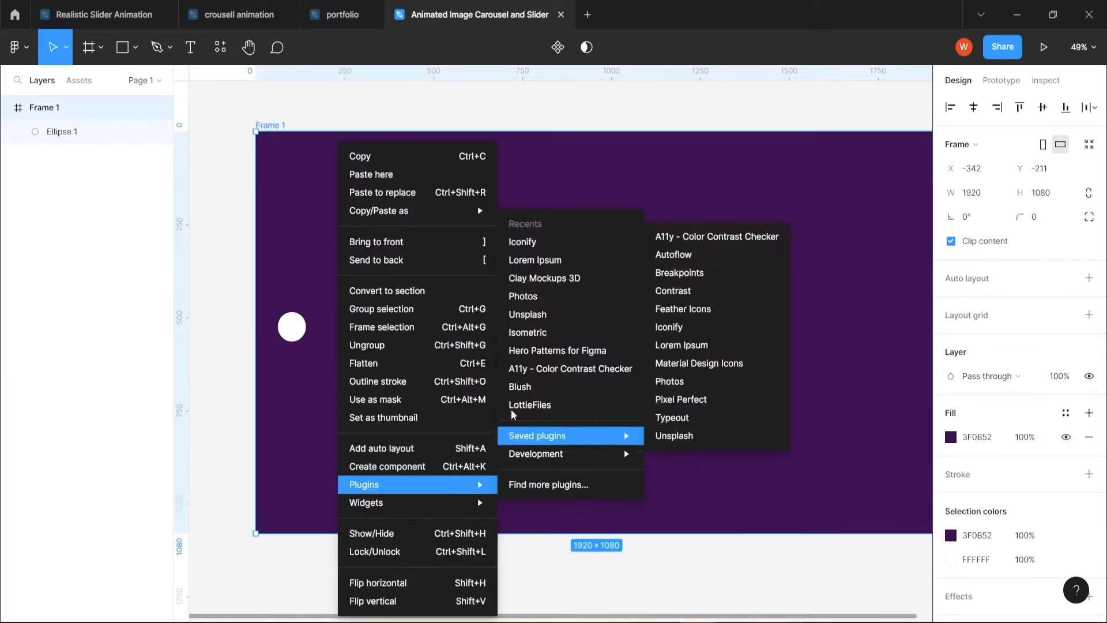
left_click(535, 247)
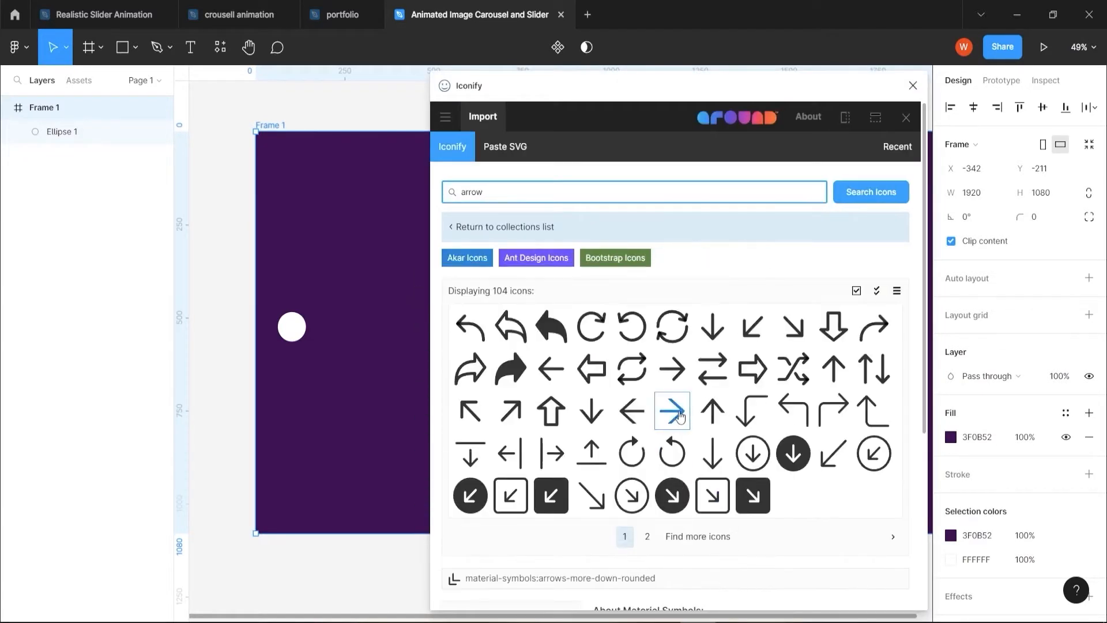
left_click(681, 415)
left_click(690, 586)
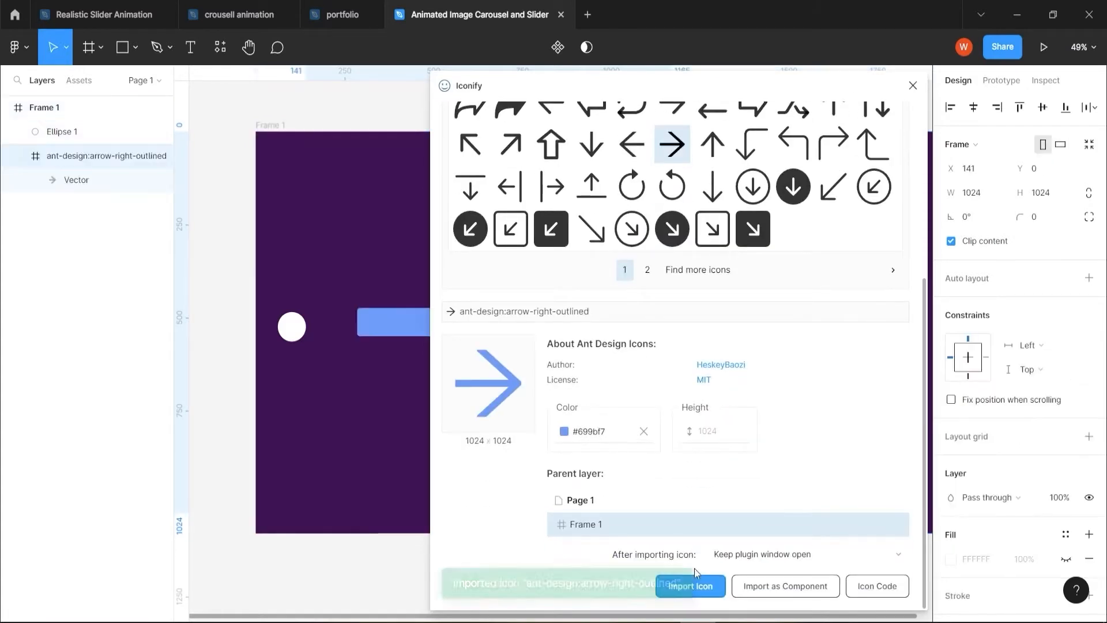
left_click(913, 87)
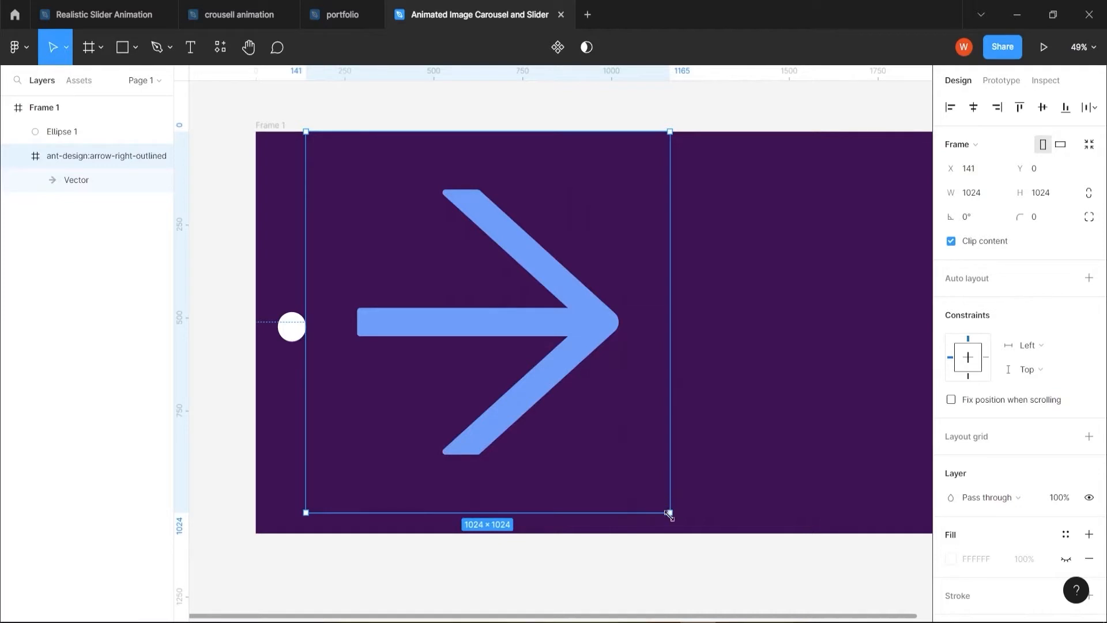
Scale the arrow icon to about 63 × 63, rotate it 180° and bring it in front of the white circle
left_click_drag(670, 513, 510, 384)
right_click(355, 144)
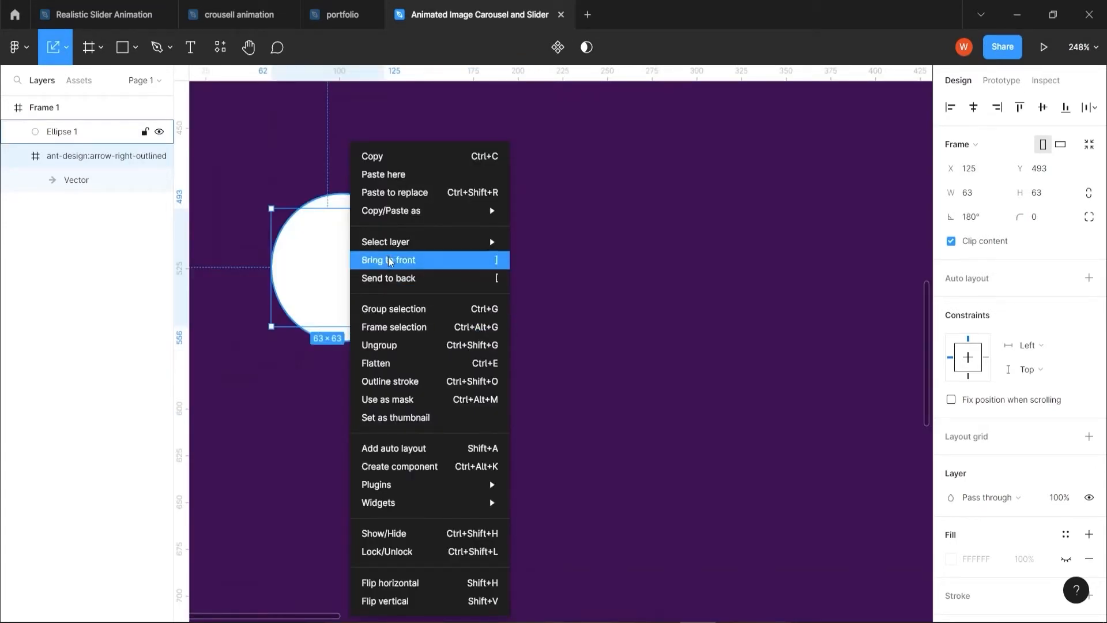
left_click(390, 258)
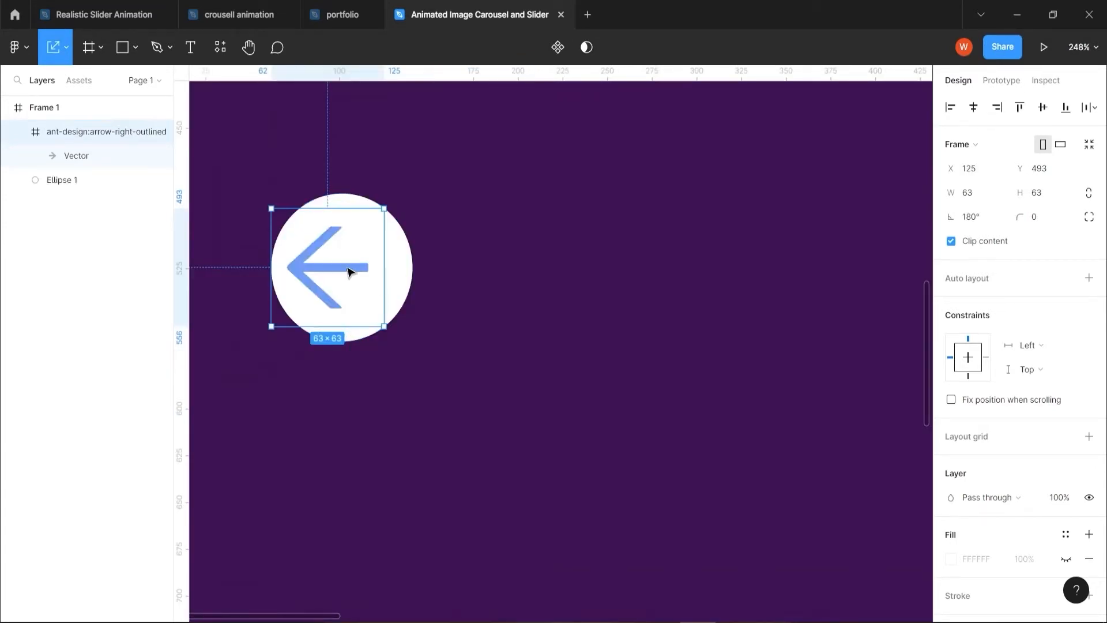
Centre the arrow on the white circle, ungrouped from its icon frame, and fill it with near-black 0D0D0D
left_click_drag(350, 269, 358, 273)
key("ctrl+shift+g")
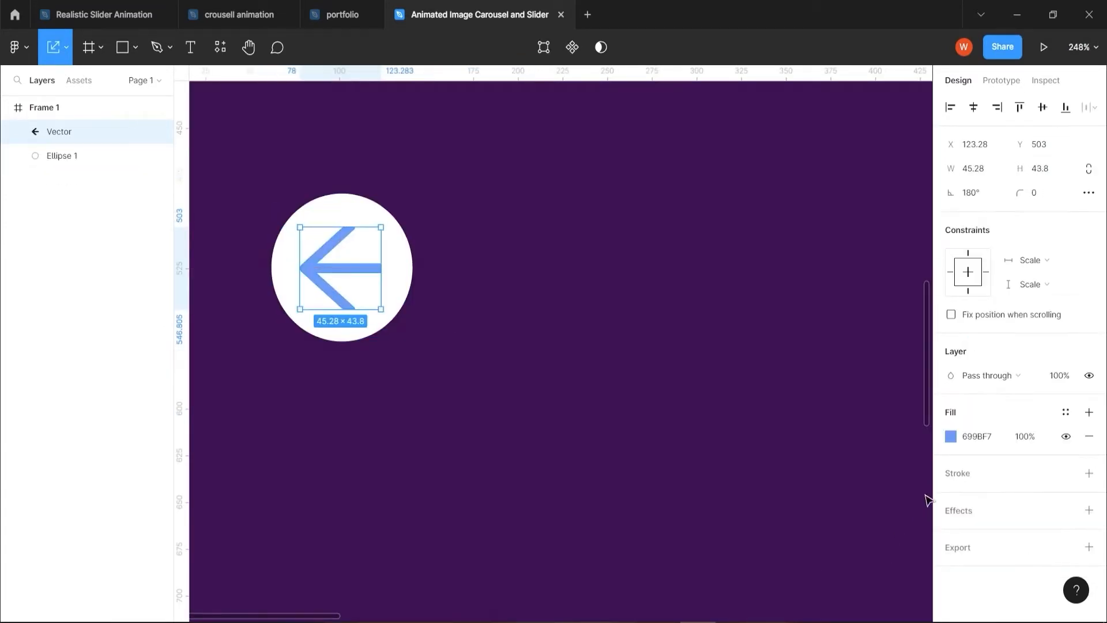
left_click(952, 440)
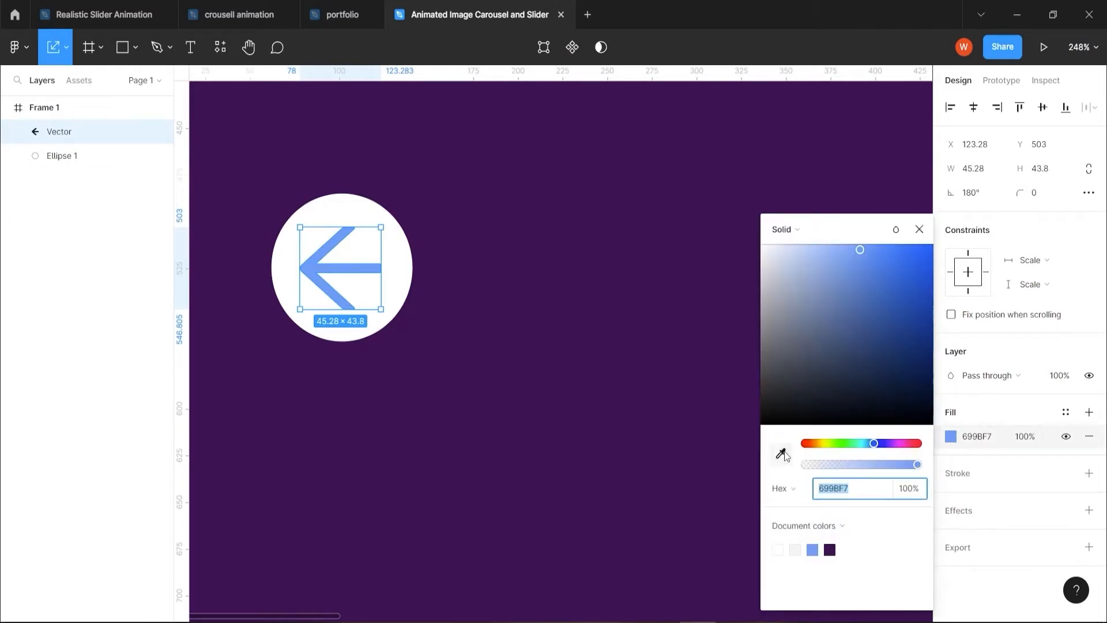
left_click(764, 416)
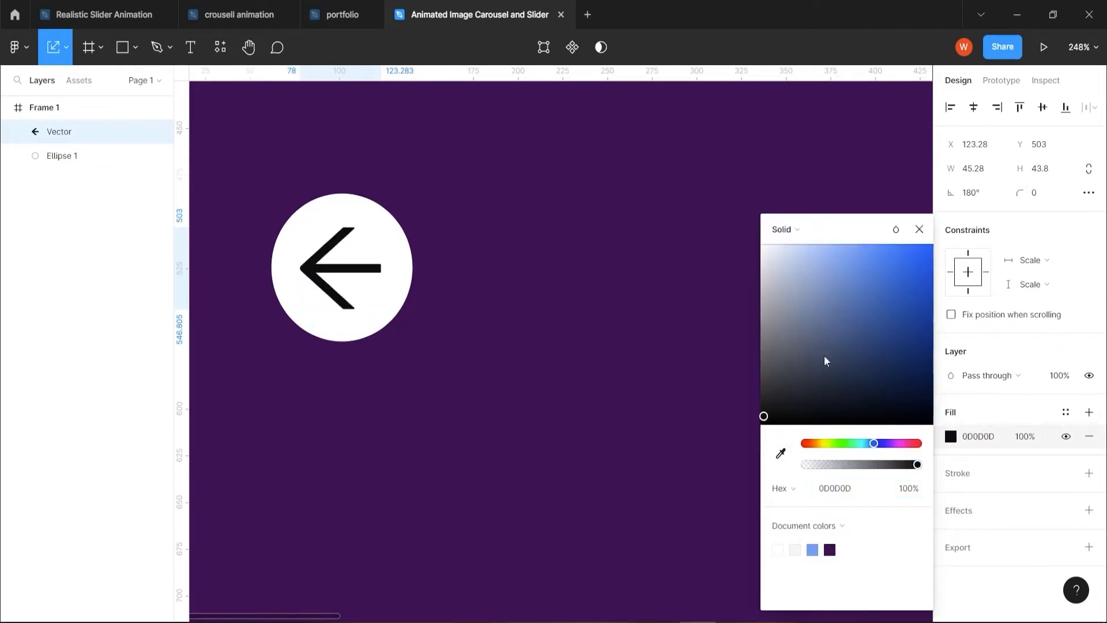
left_click(919, 230)
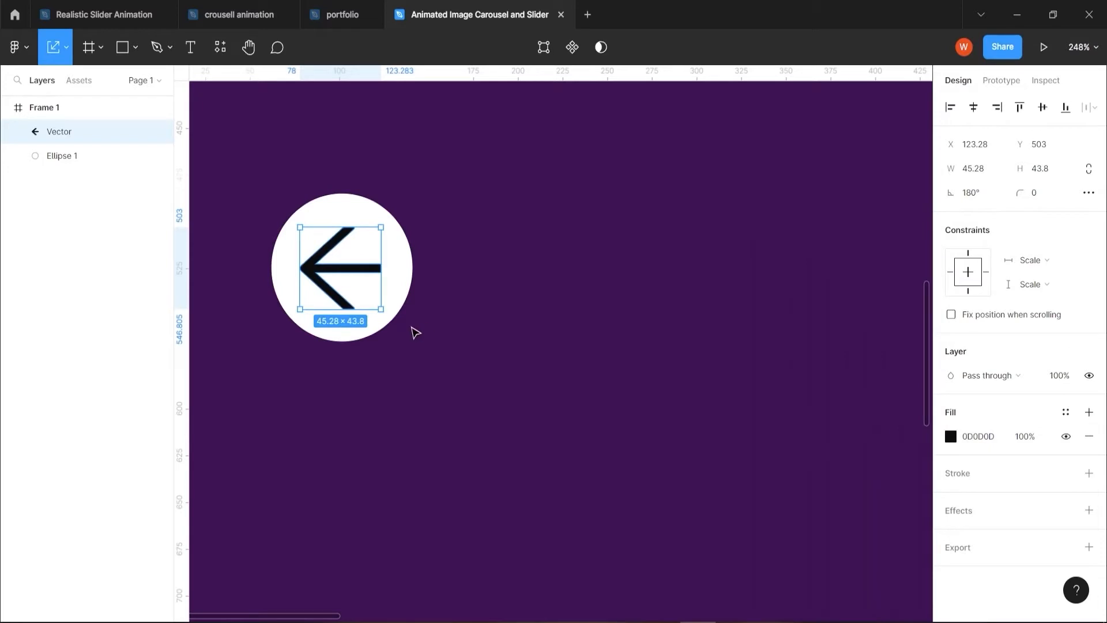
Group the arrow with its white circle and name the group "button lleft"
left_click_drag(415, 332, 337, 270)
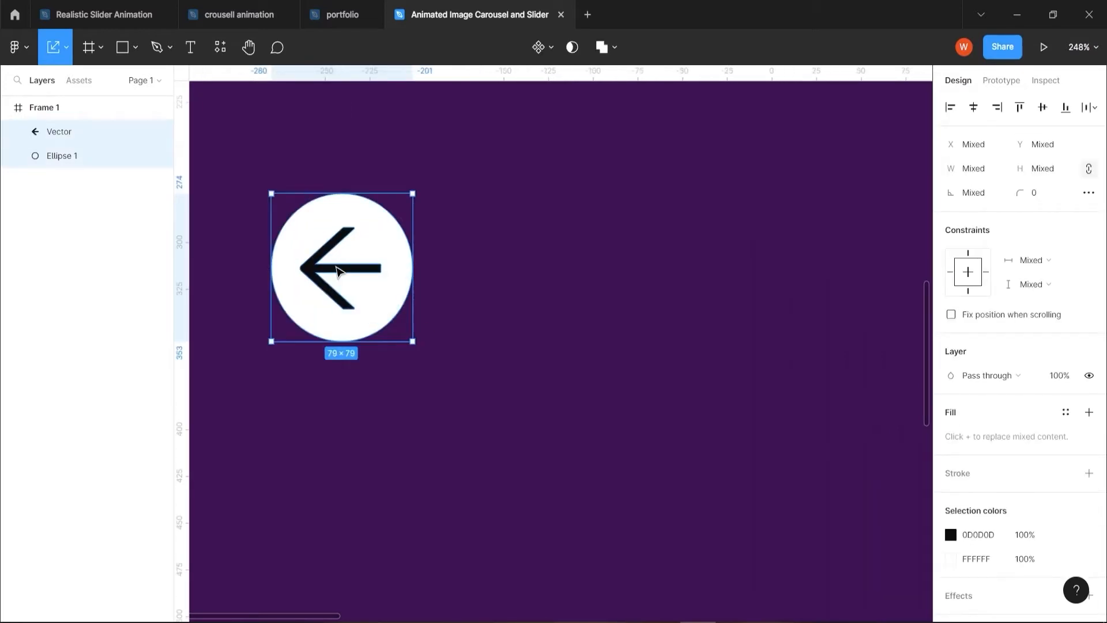
key("ctrl+g")
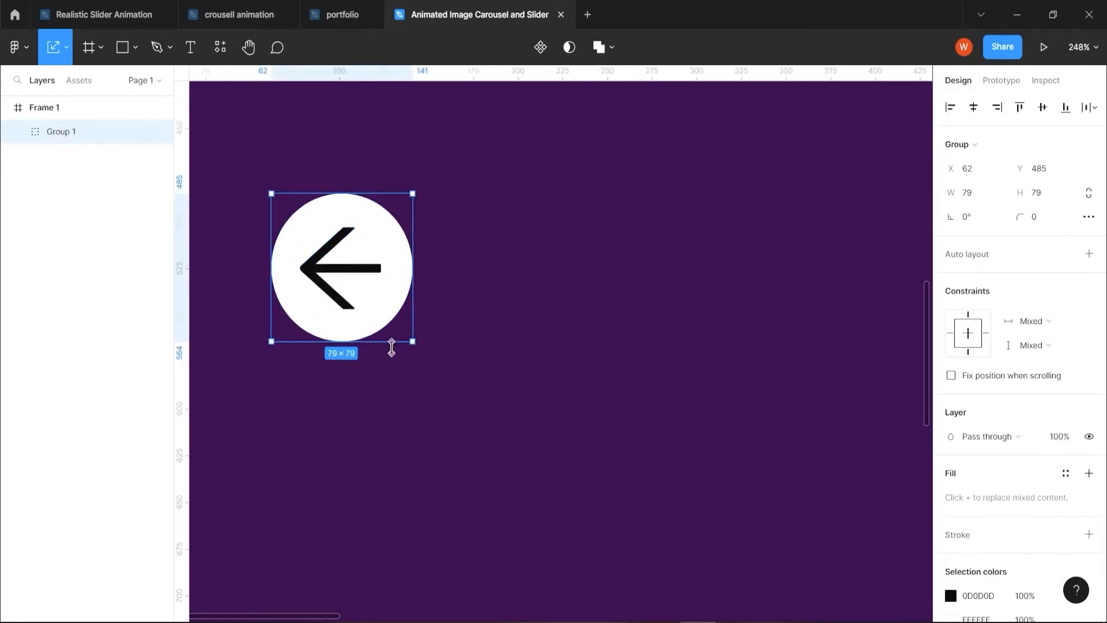
double_click(55, 132)
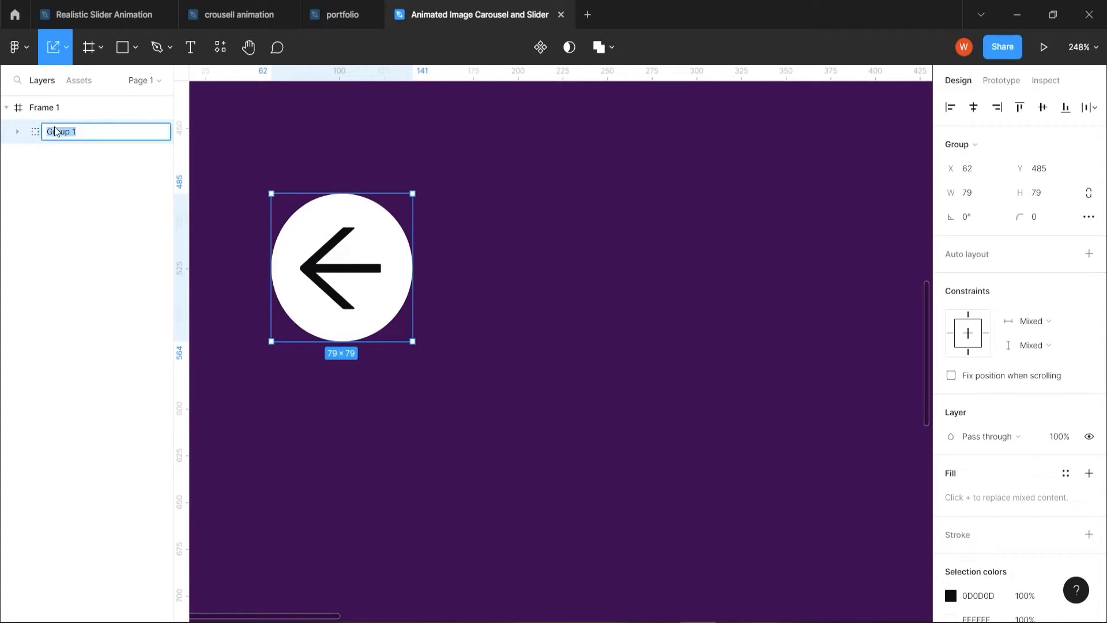
type("button")
key("Return")
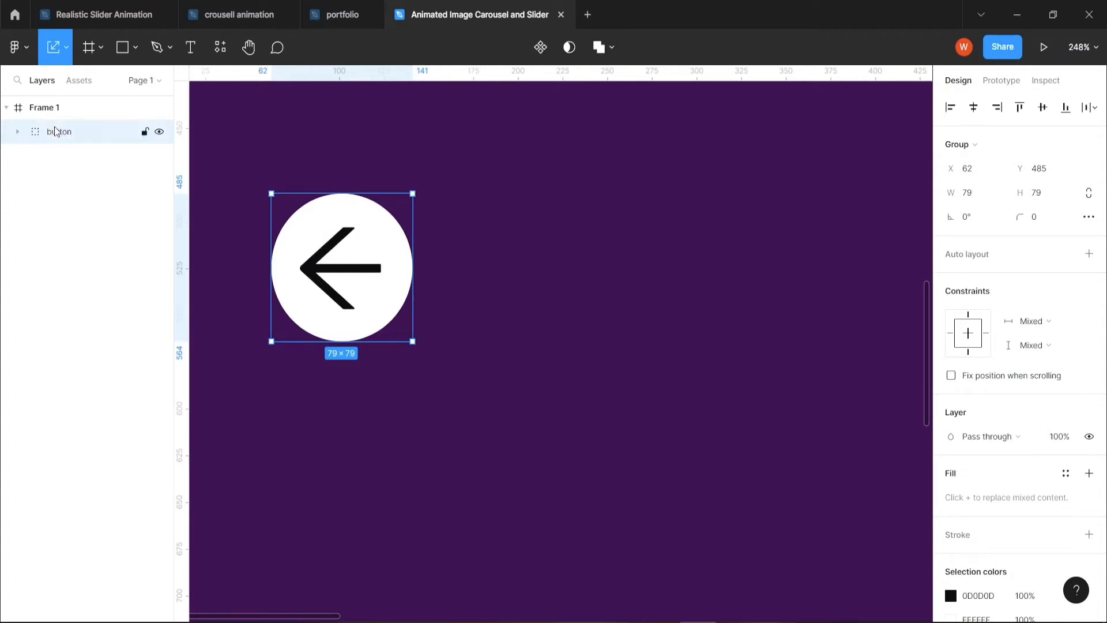
double_click(60, 132)
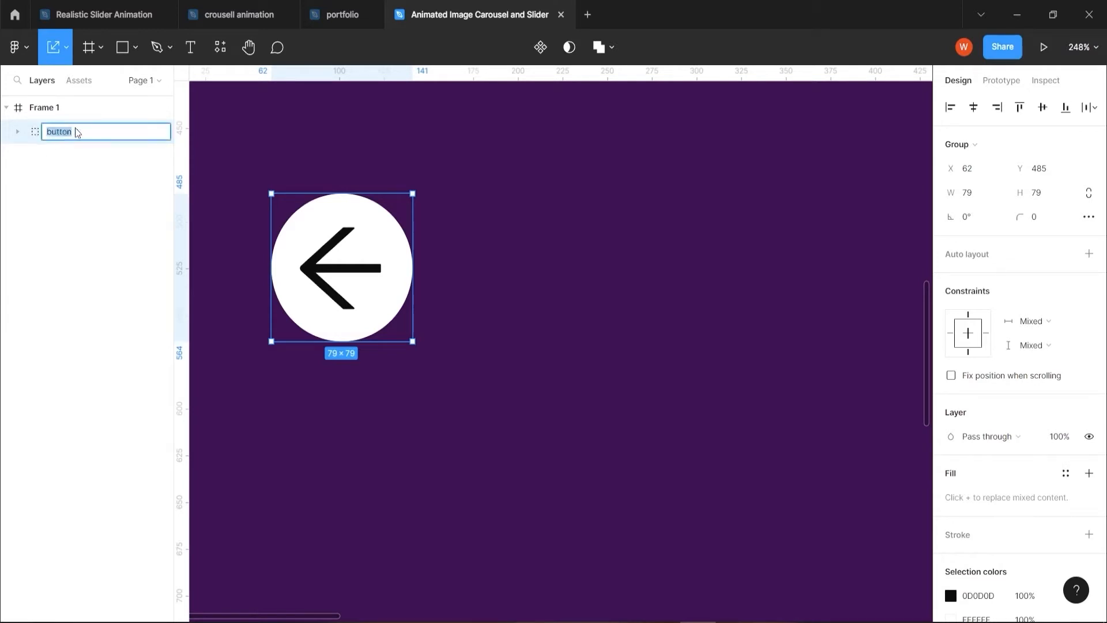
left_click(77, 132)
type("lleft")
key("Return")
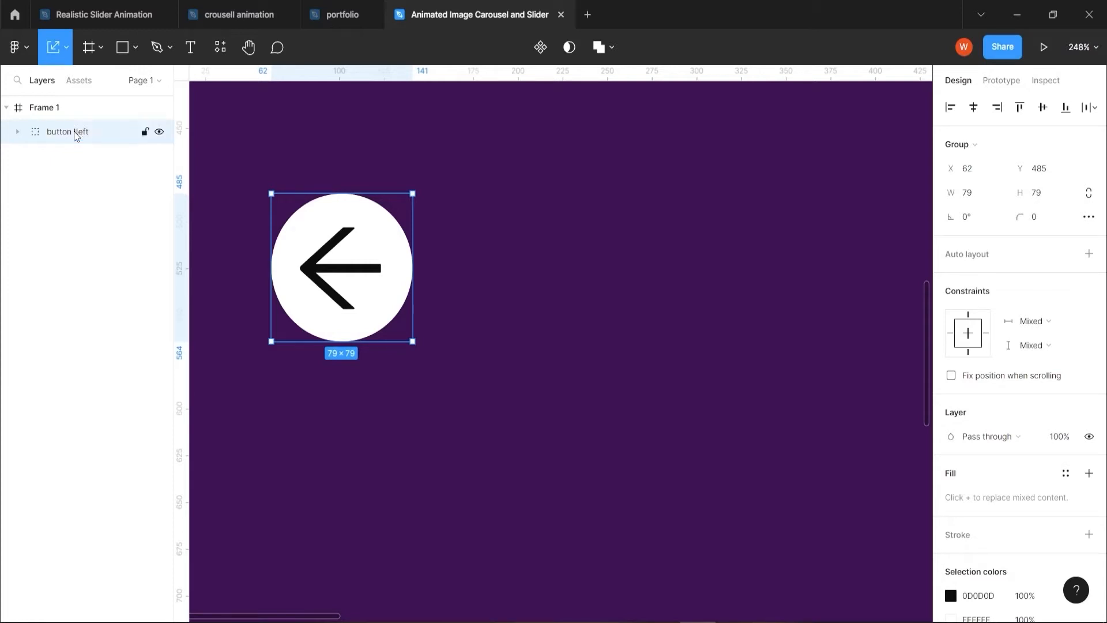
Position the left button at X 70, Y 461 and place a copy rotated 180° near the frame's right edge at the same height
scroll(465, 582, "down", 5)
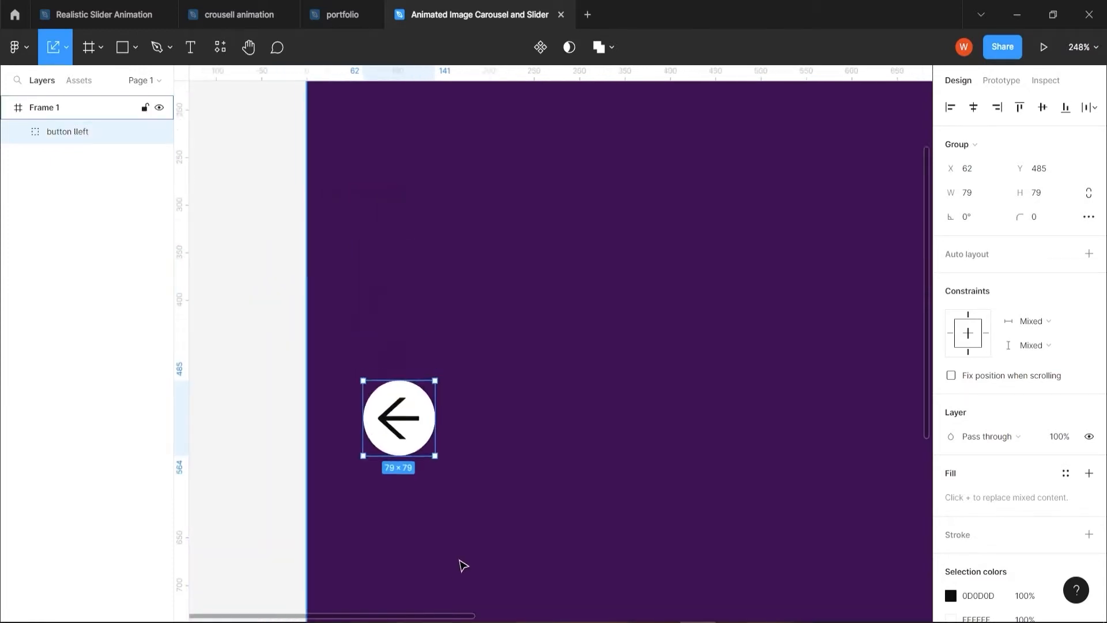
left_click_drag(700, 480, 539, 335)
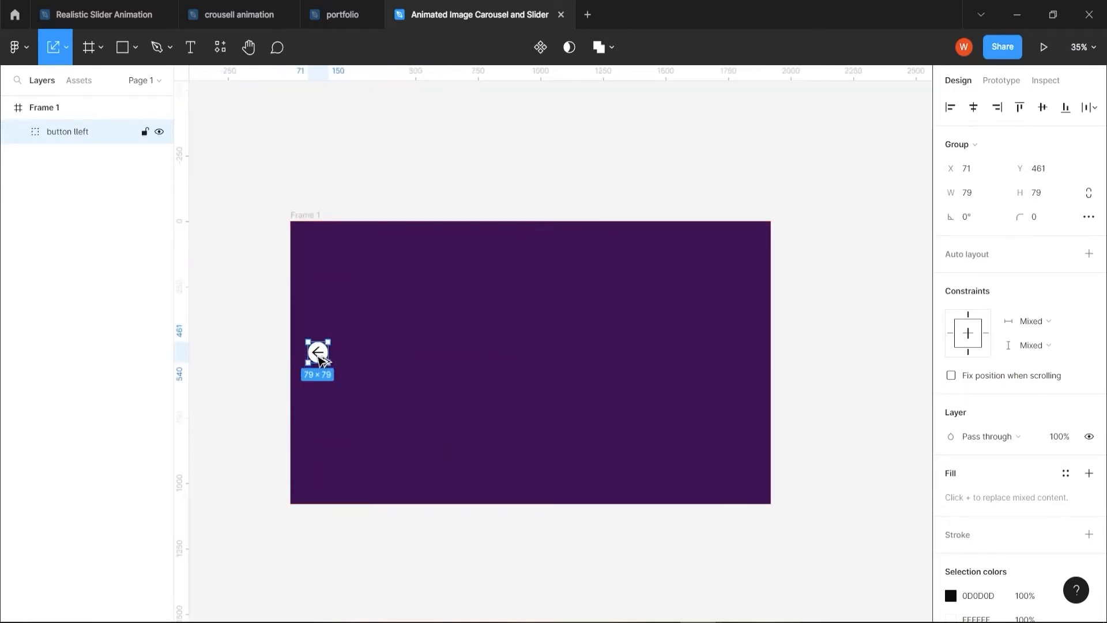
left_click_drag(320, 359, 716, 365)
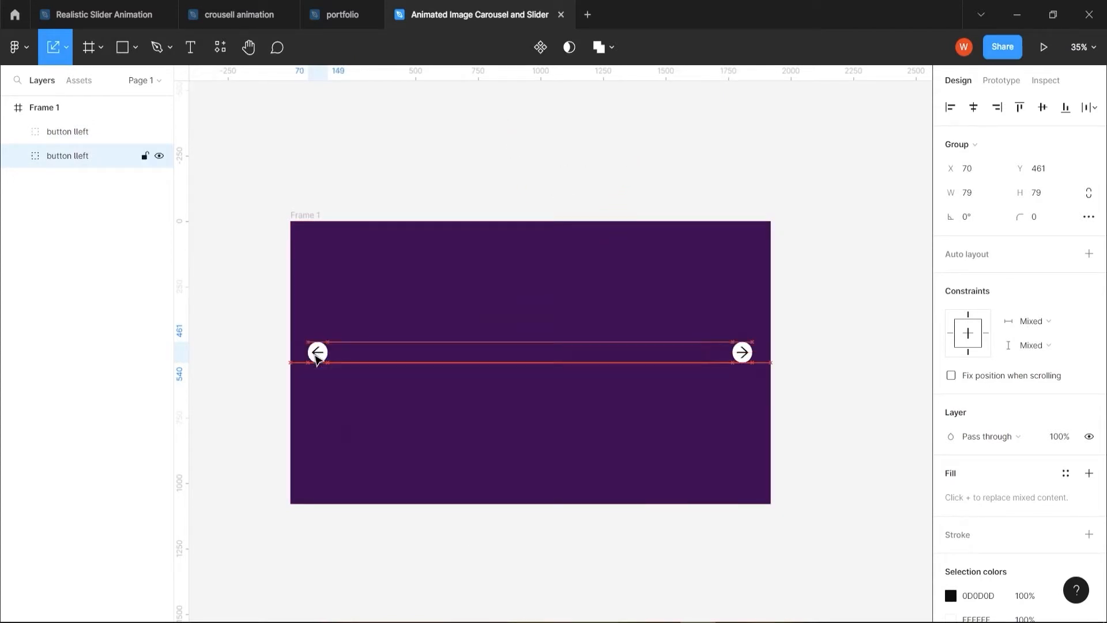
Nudge the right-arrow button to X 1850 so its distance to the frame edge matches the left button's
left_click(742, 352)
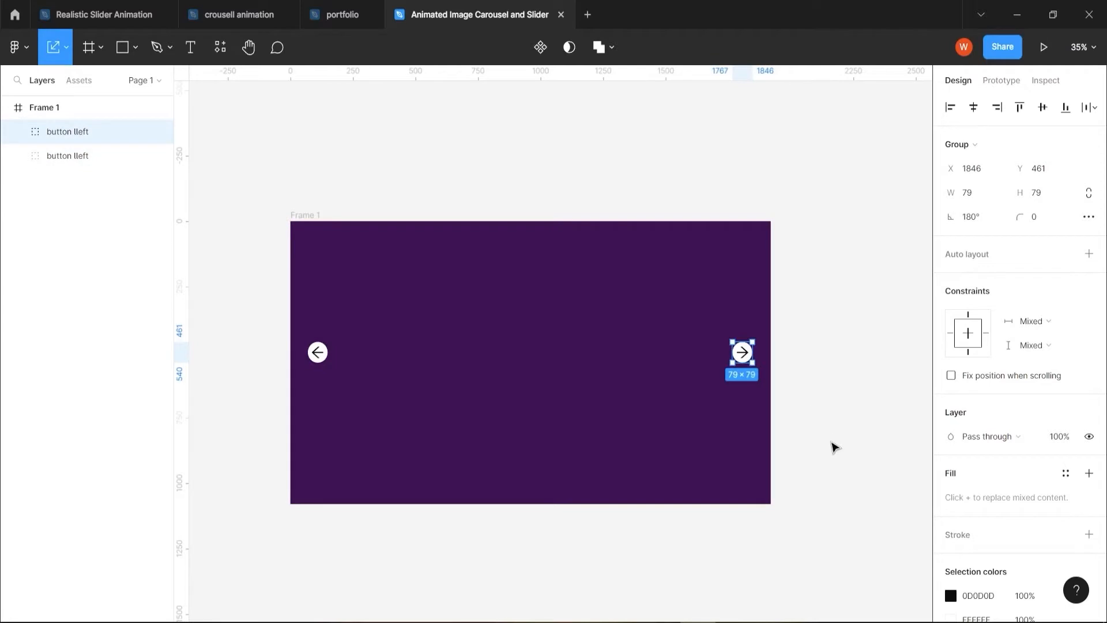
key("alt")
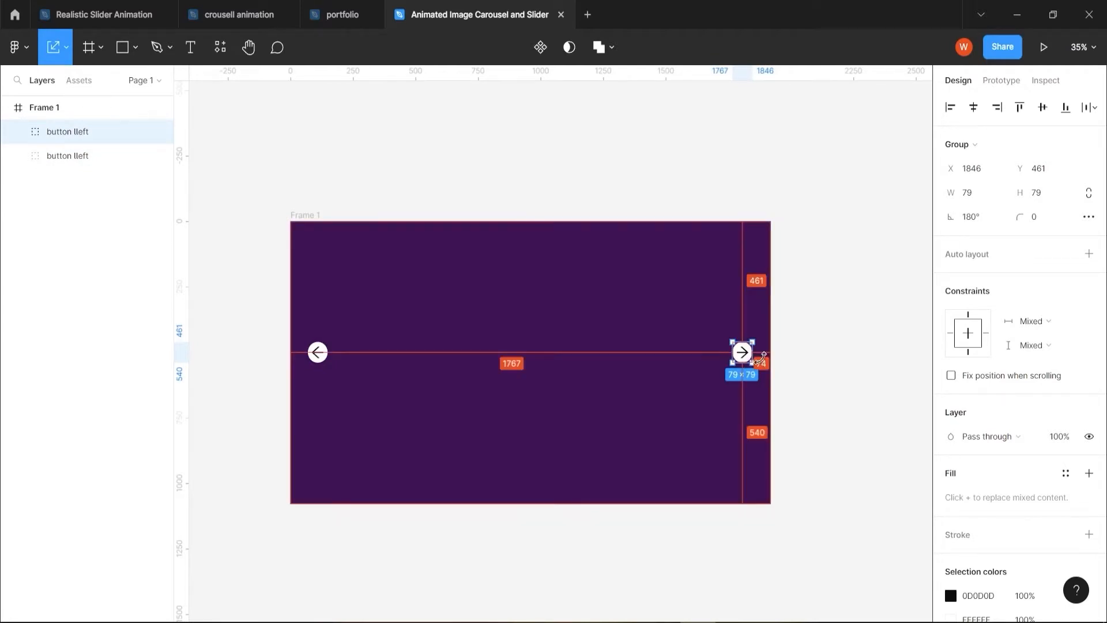
key("Right")
key("Right")
key("Right")
key("Right")
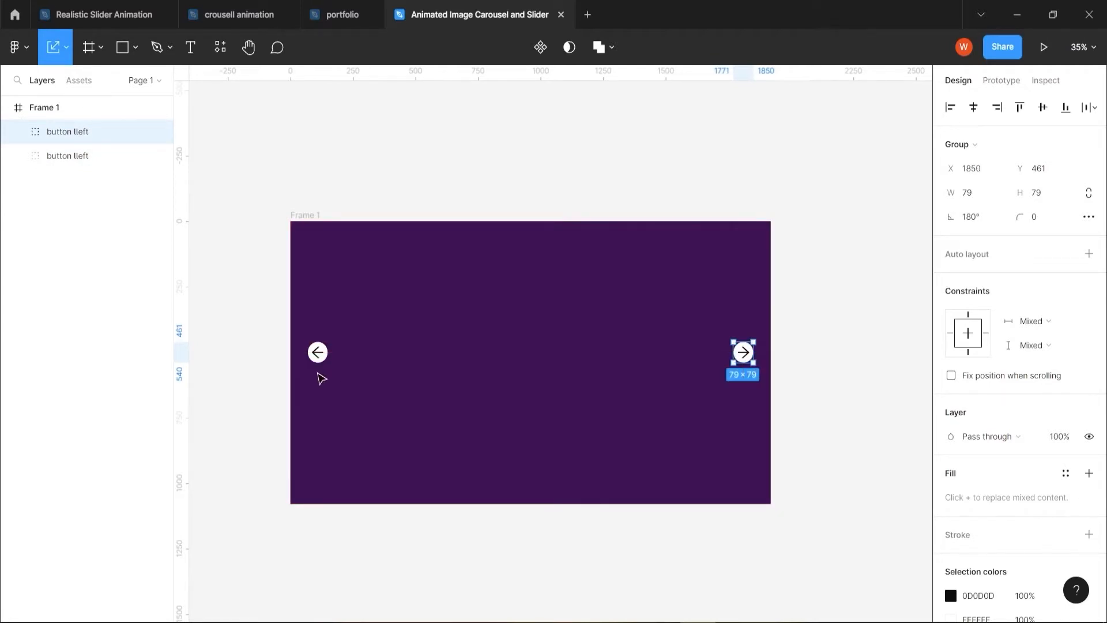
Draw a rectangle of about 432 × 552 in the centre of the frame, at X 744, Y 225
scroll(484, 420, "up", 2)
left_click(123, 46)
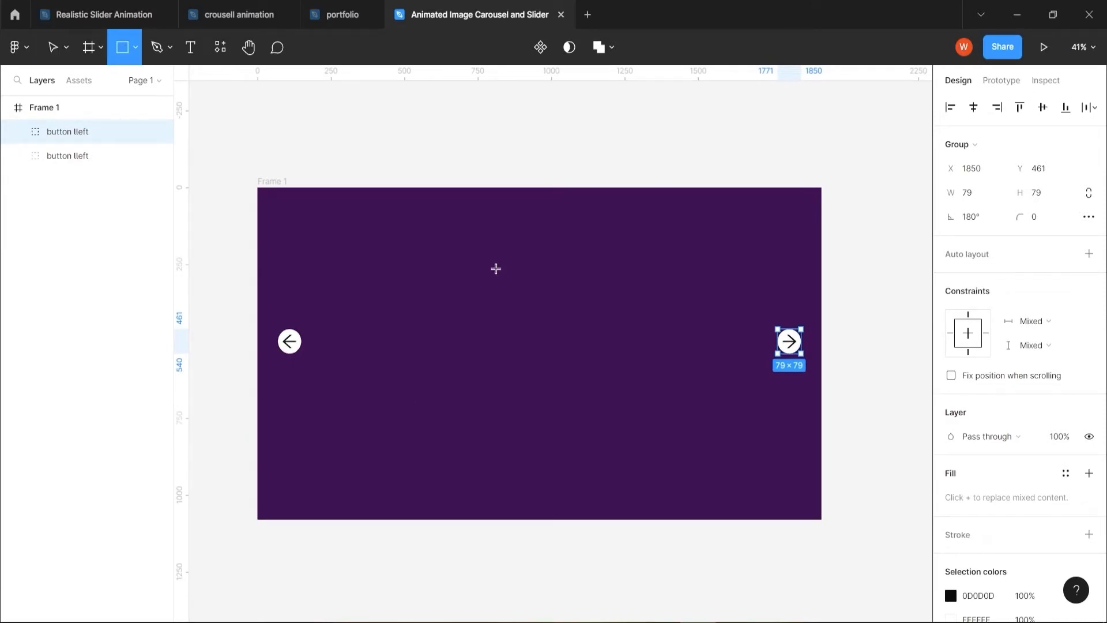
mouse_move(495, 269)
left_mouse_down()
mouse_move(493, 368)
mouse_move(548, 385)
left_mouse_up()
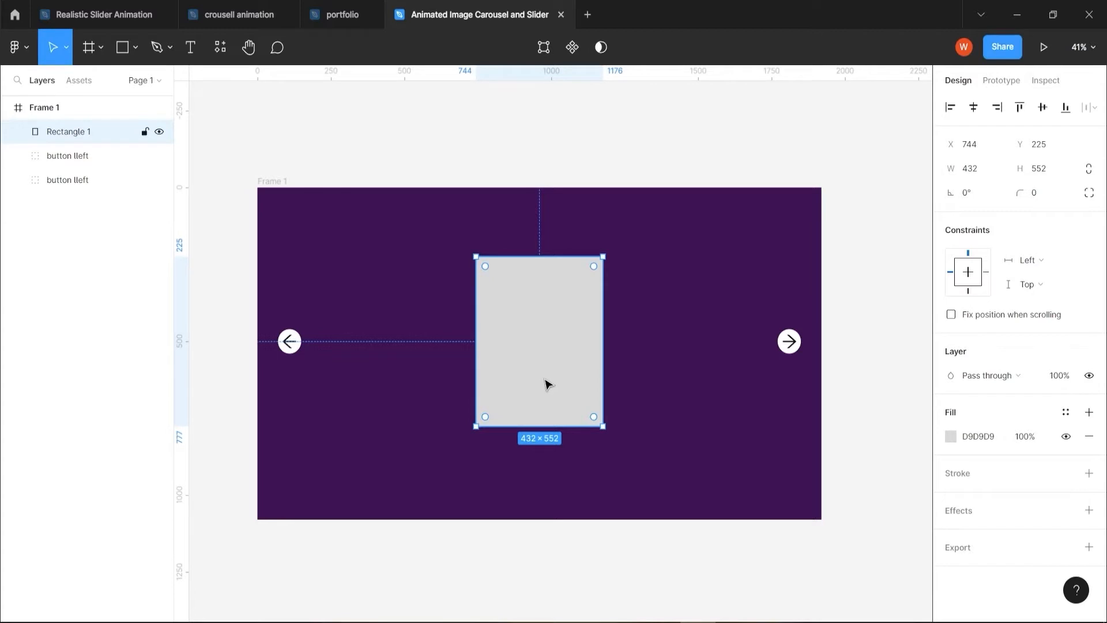
Remove the central rectangle's fill and give it an inside stroke of weight 5 in light pink EDDEDE
left_click(950, 436)
left_click(1091, 438)
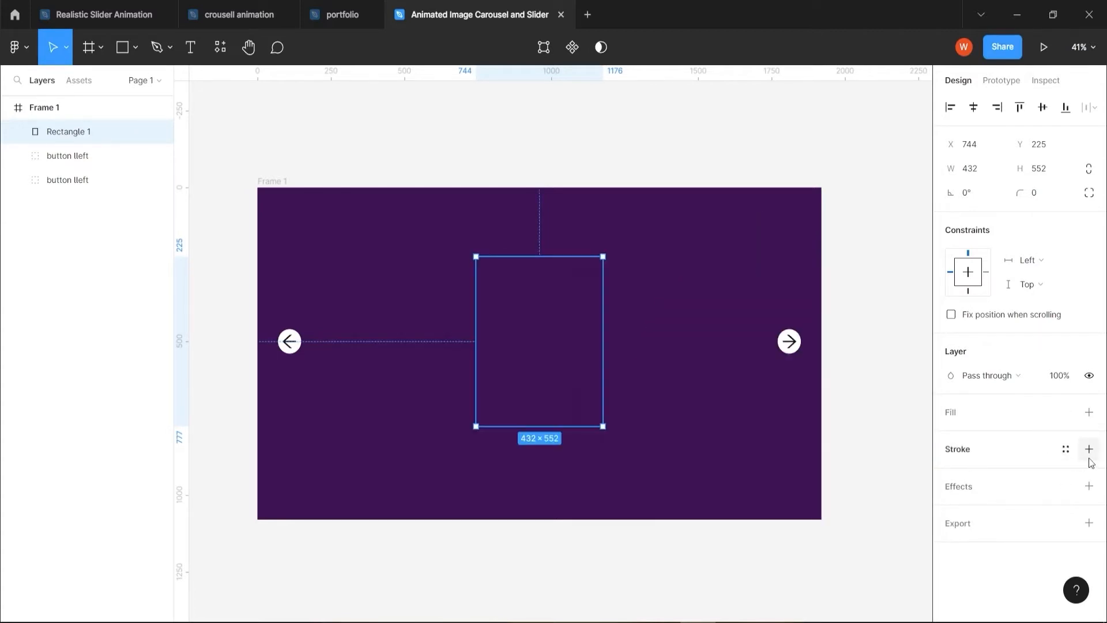
left_click(1089, 449)
left_click(951, 474)
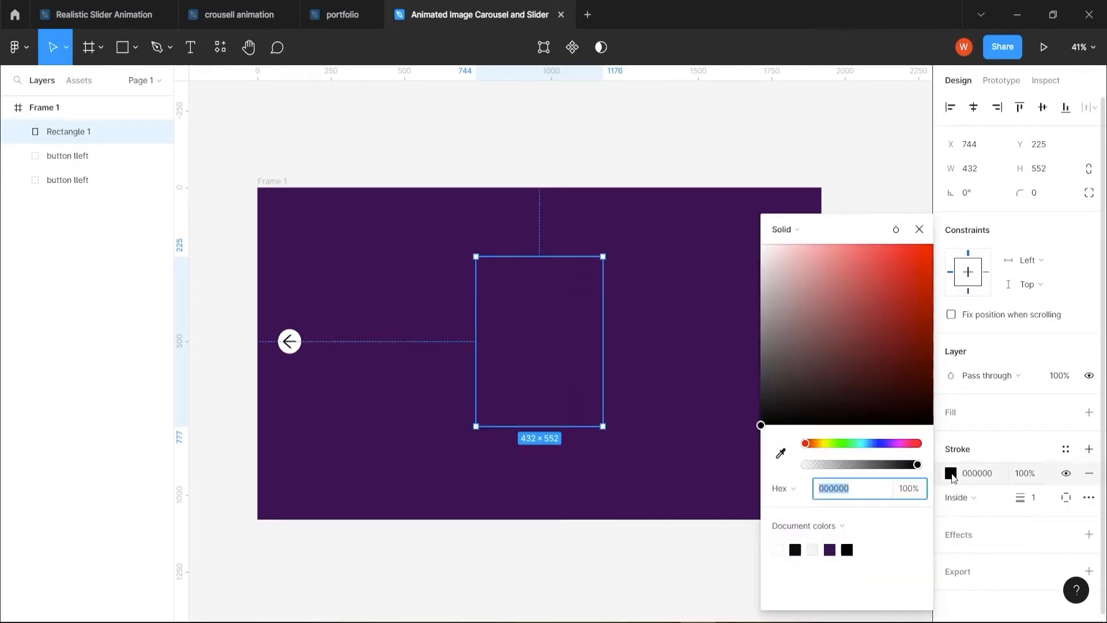
left_click(1034, 499)
type("5")
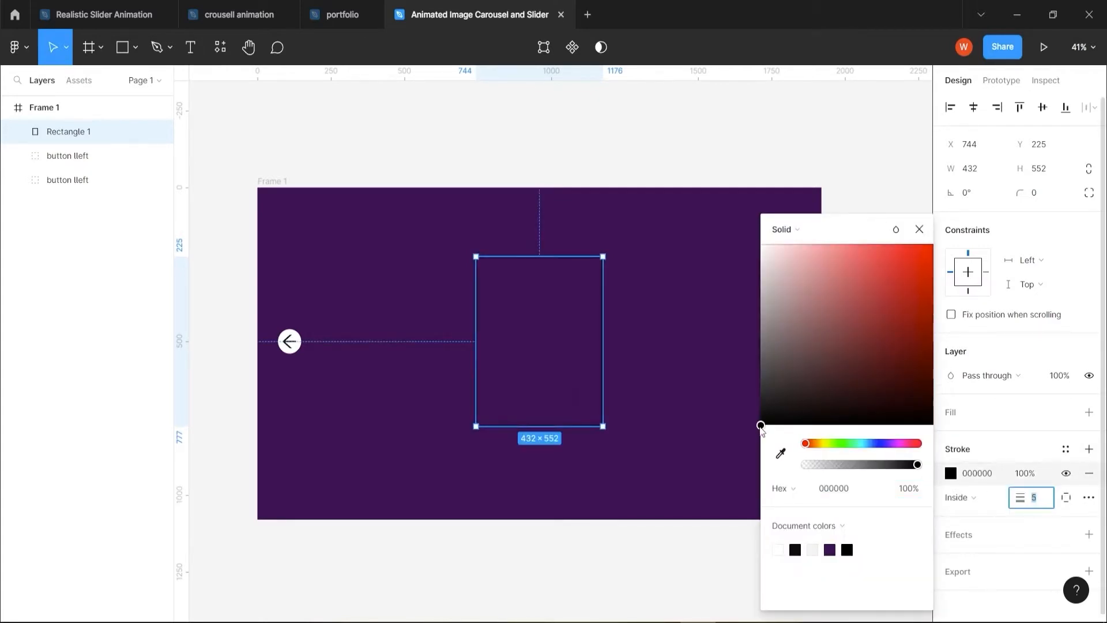
left_click_drag(761, 425, 771, 256)
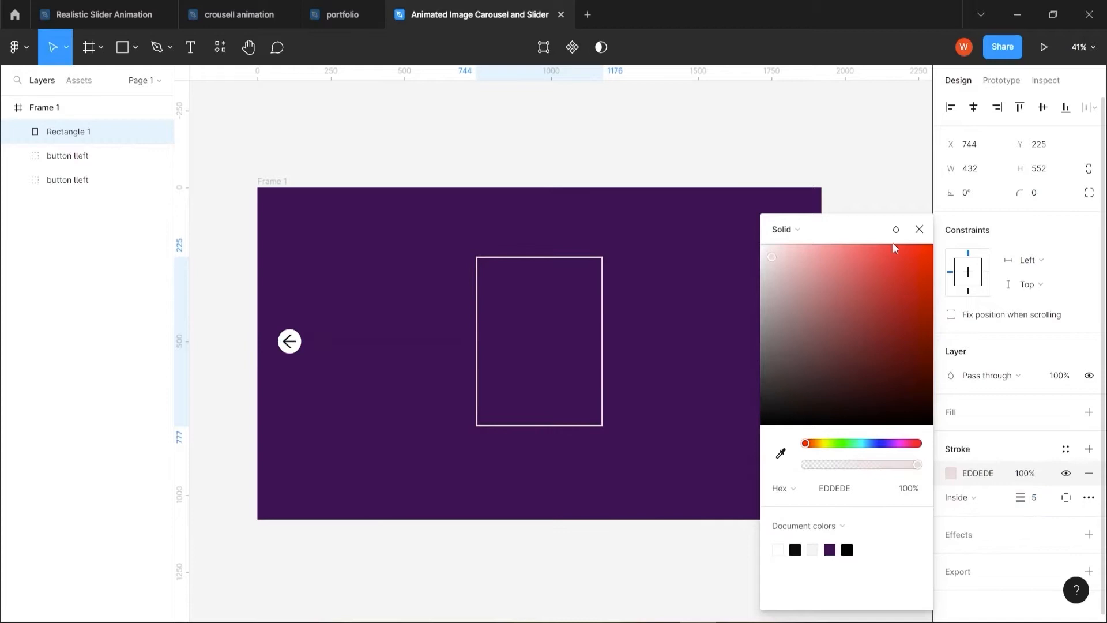
left_click(919, 229)
Place two overlapping copies of the outlined card on its right, scaled down to about 308 × 394 and 233 × 298
left_click_drag(575, 406, 684, 421)
left_click_drag(576, 256, 612, 305)
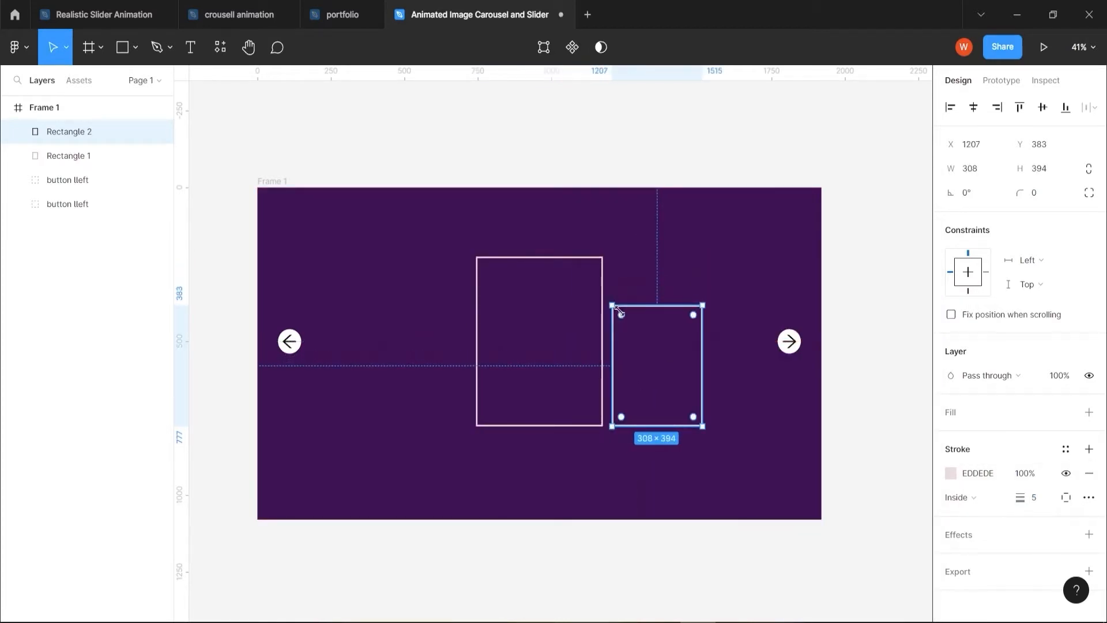
left_click_drag(659, 384, 710, 362)
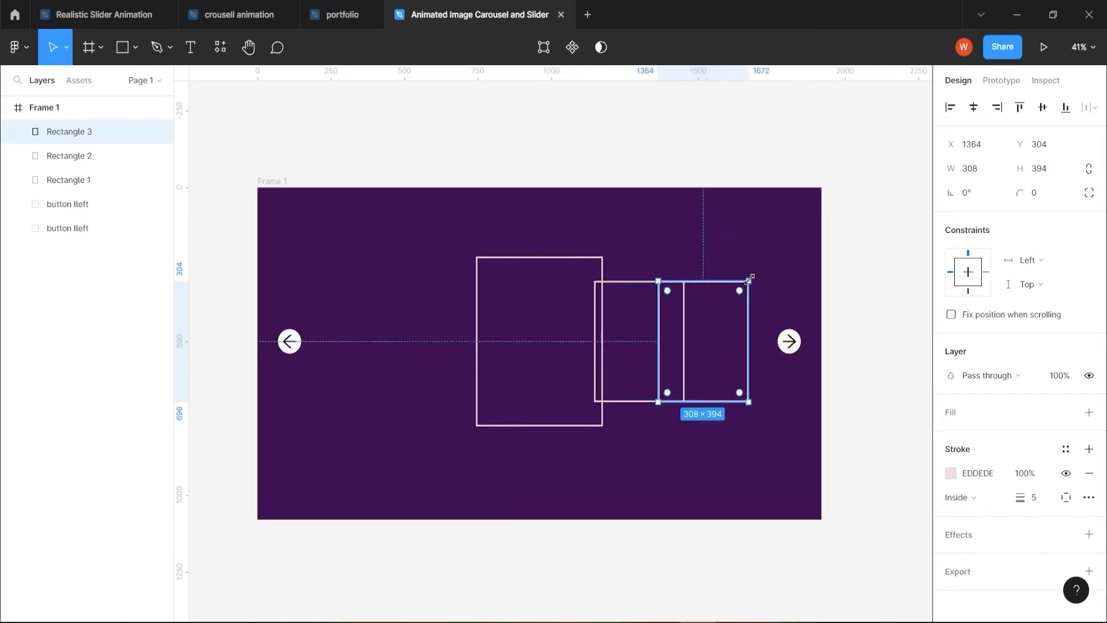
left_click_drag(748, 280, 728, 309)
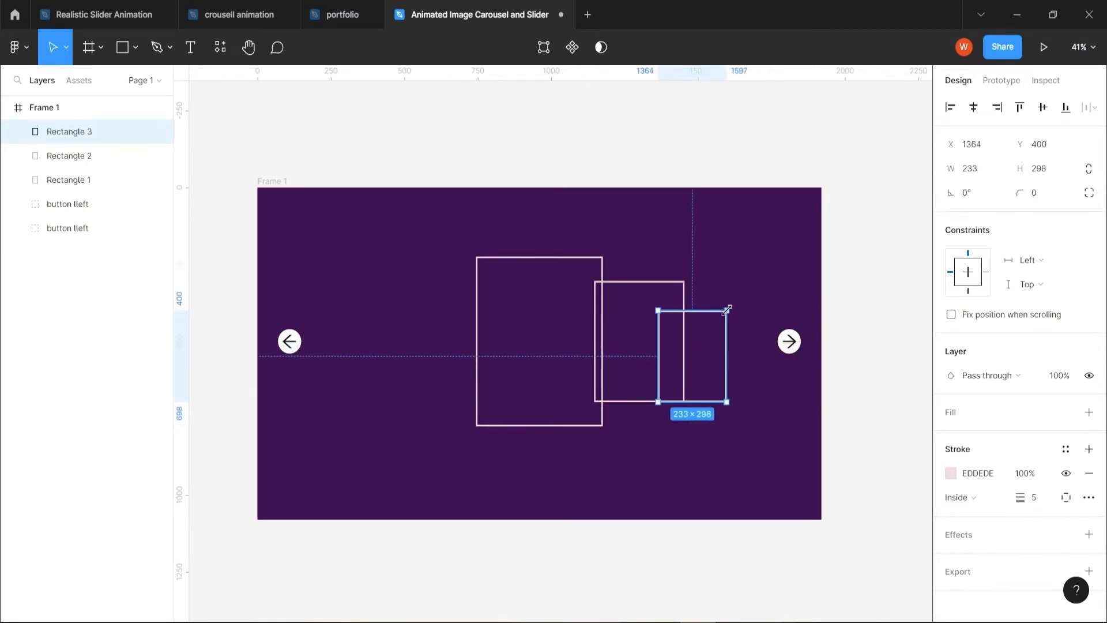
Bring the large central card to the front and send the smallest card to the back
left_click(600, 431)
right_click(600, 431)
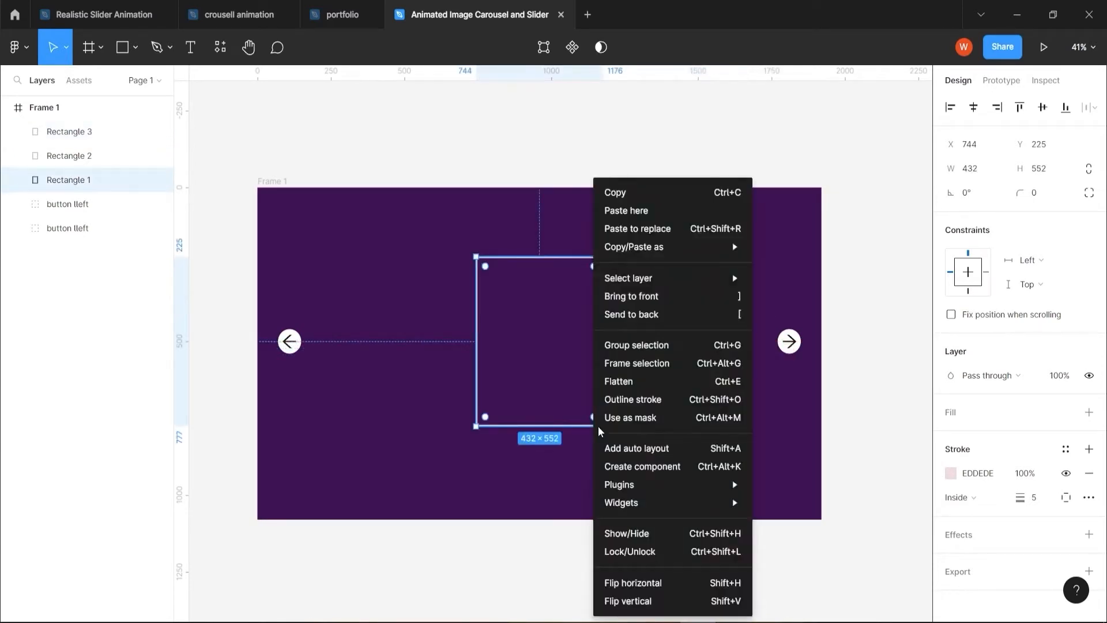
left_click(634, 295)
left_click(638, 405)
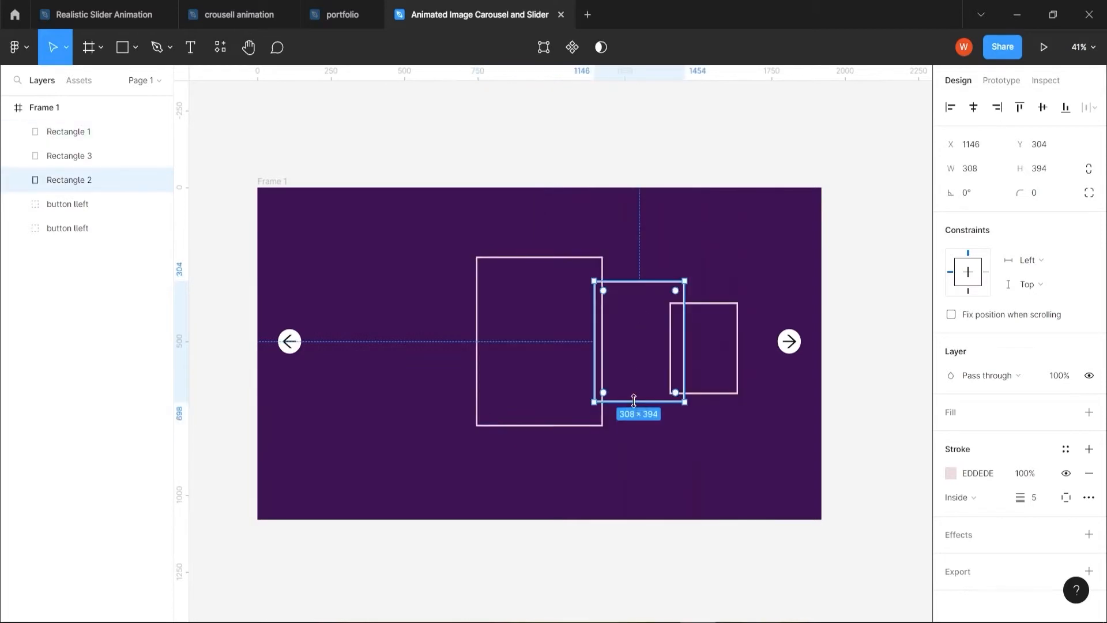
left_click(710, 395)
right_click(705, 391)
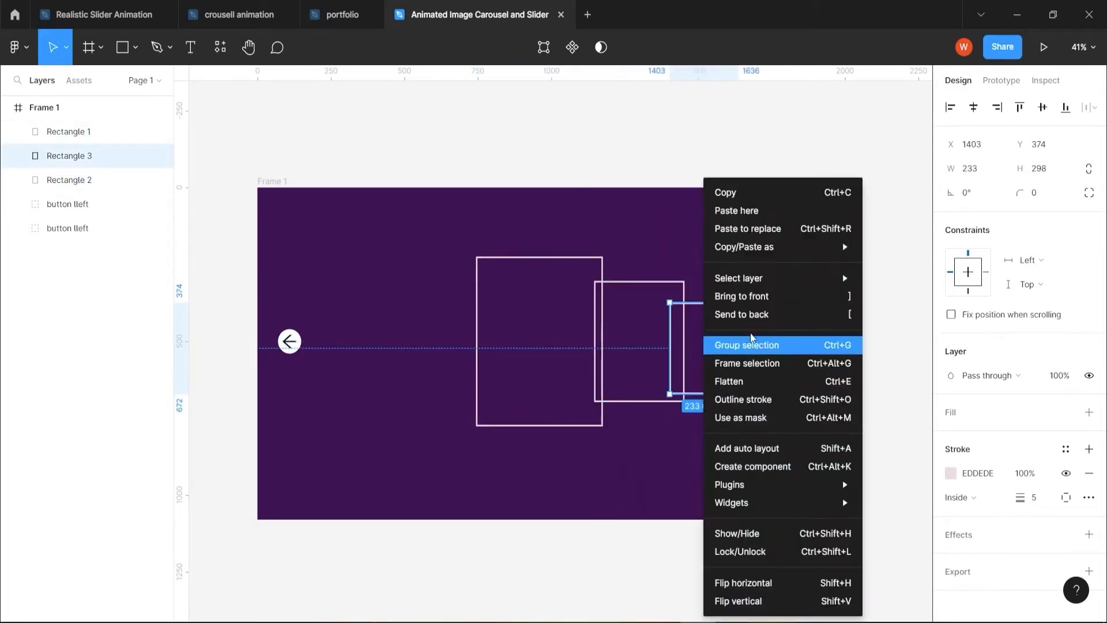
left_click(743, 314)
Duplicate the medium and small cards to the left side of the central card, mirroring the right-hand arrangement
left_click(630, 397)
key("alt")
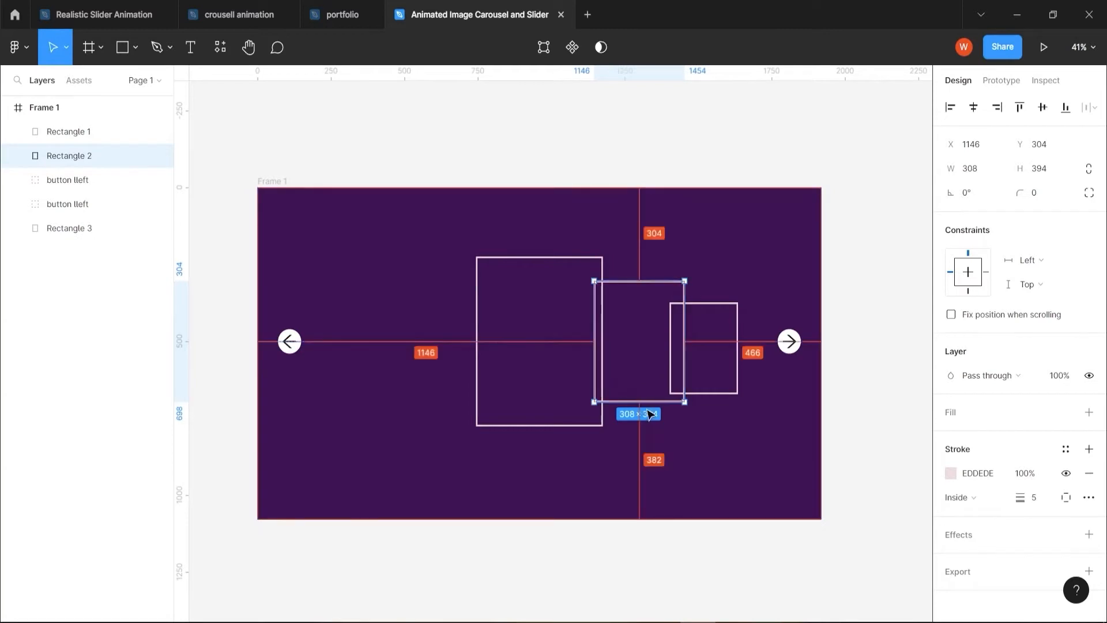
key("alt")
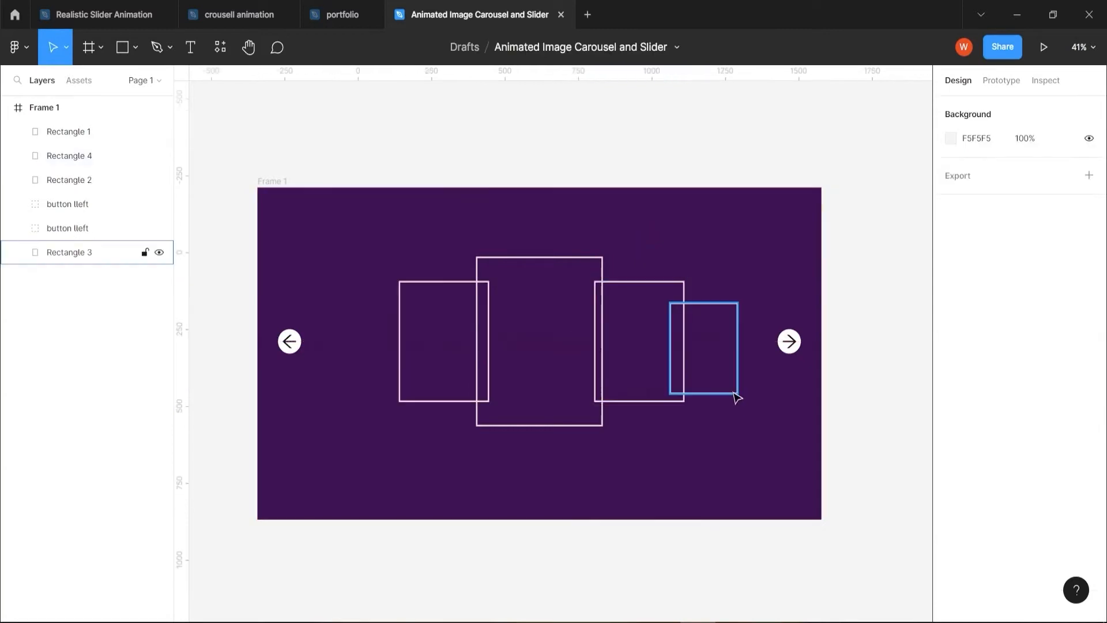
left_click(724, 382)
left_click_drag(725, 383, 397, 371)
Align all five outlined cards on their vertical centres
left_click_drag(311, 247, 753, 441)
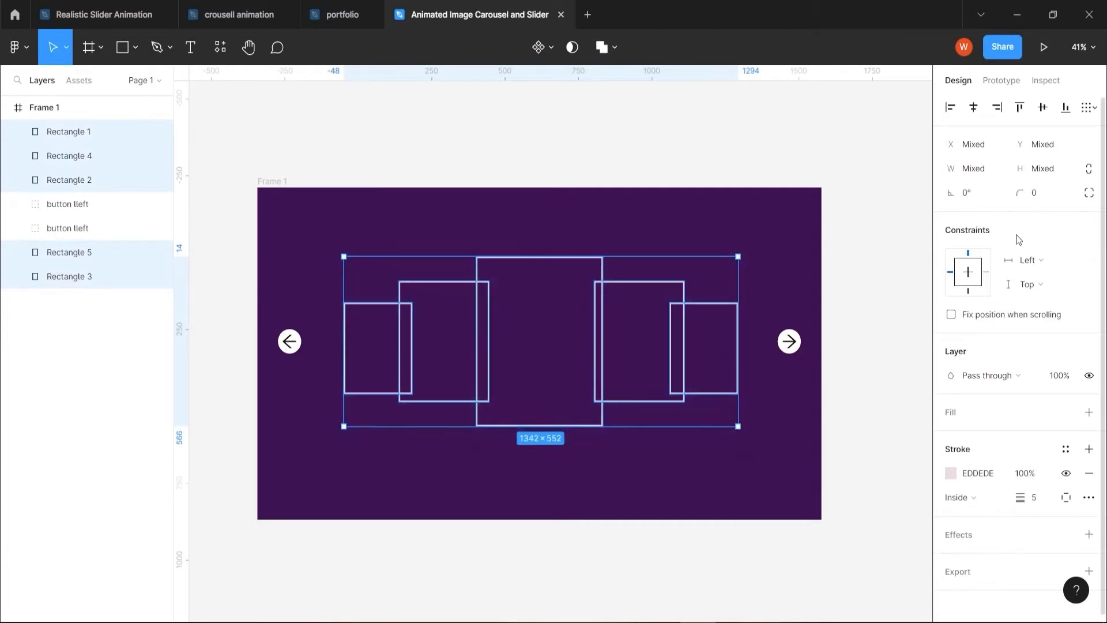
key("alt+v")
left_click(535, 542)
Open the Unsplash plugin and search it for "men models"
scroll(536, 542, "down", 3)
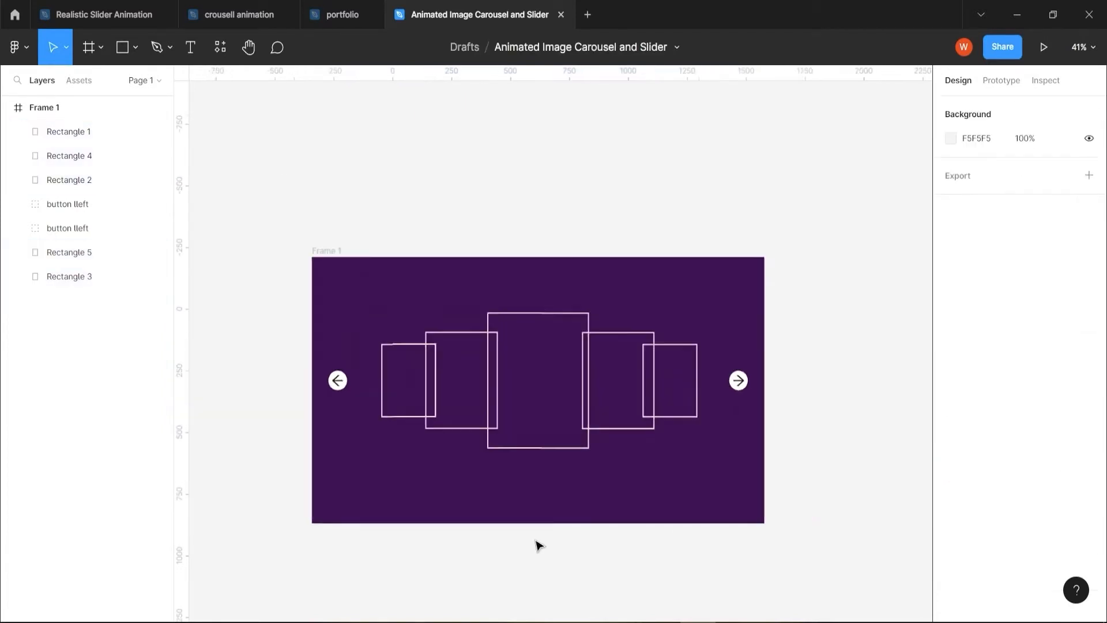
left_click_drag(549, 560, 520, 390)
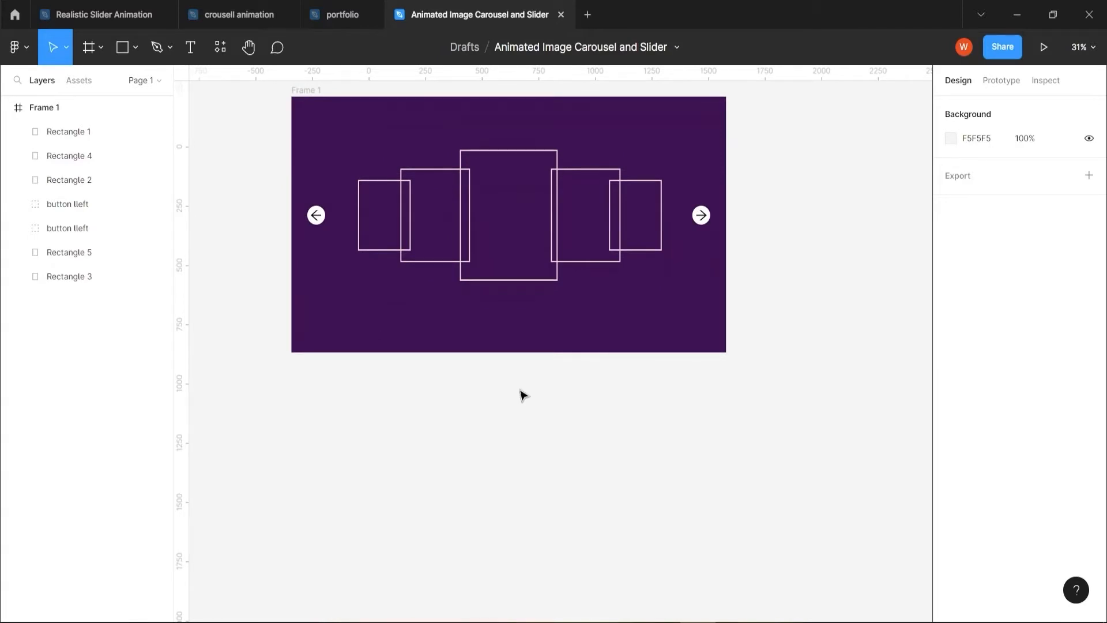
right_click(451, 385)
mouse_move(495, 519)
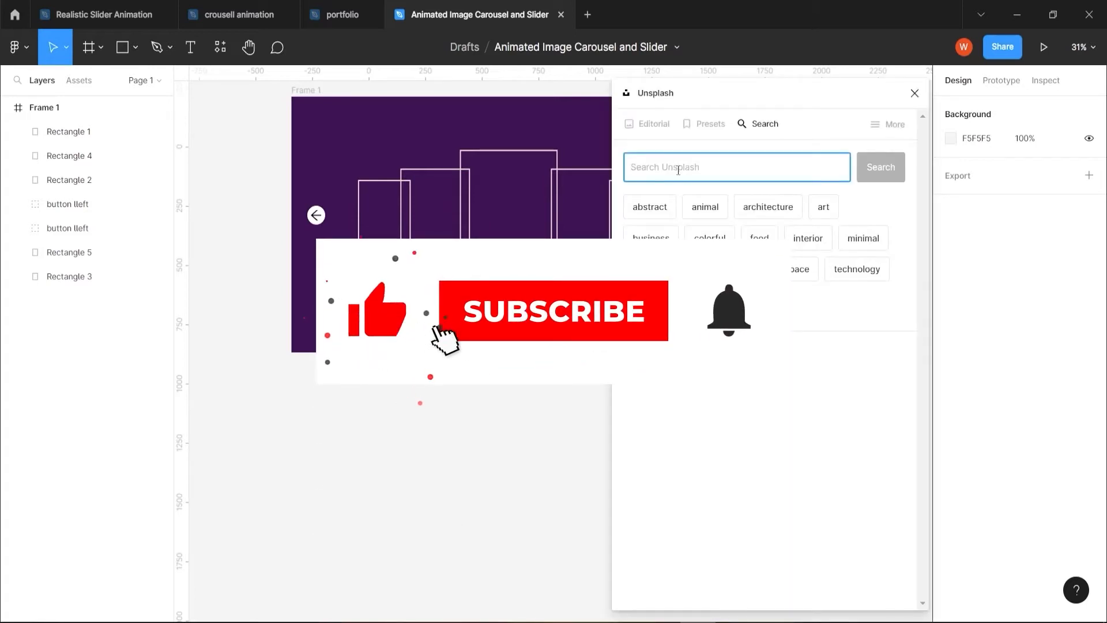
type("men")
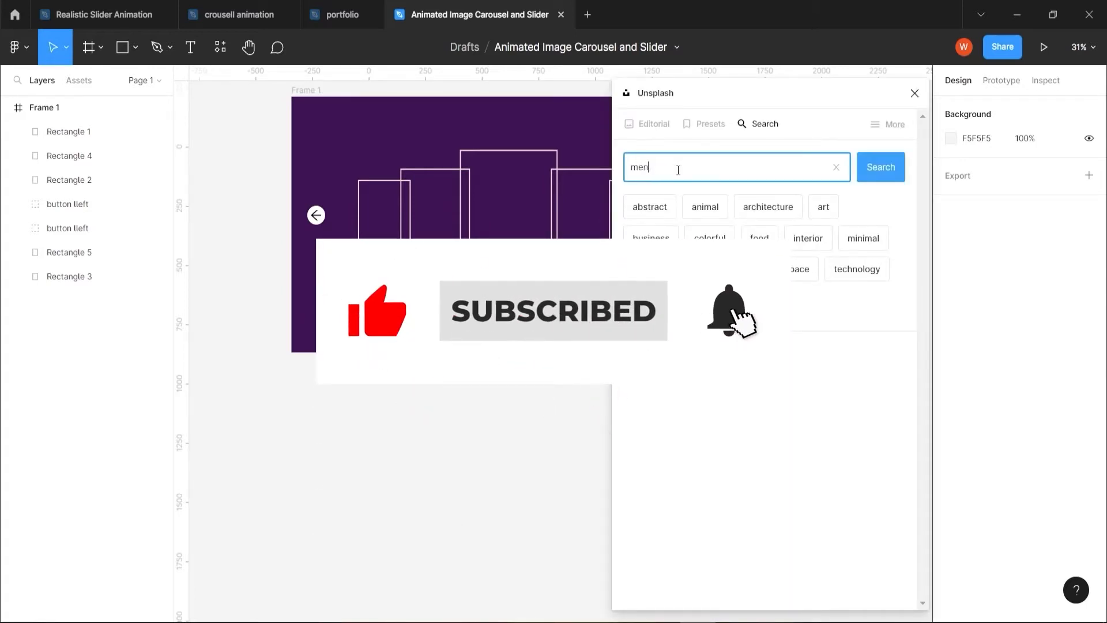
type(" models")
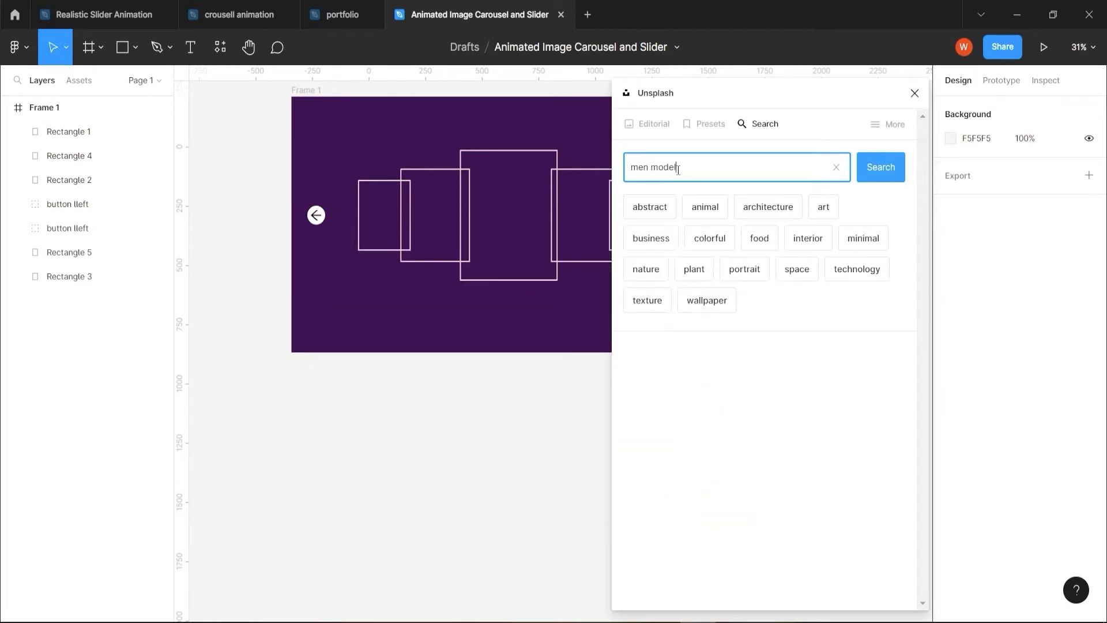
key("Return")
Copy the central card below the frame at X -286, Y 1151, fill it with the dark-sweater portrait and duplicate it at X 220
left_click(498, 255)
left_click_drag(499, 254, 358, 526)
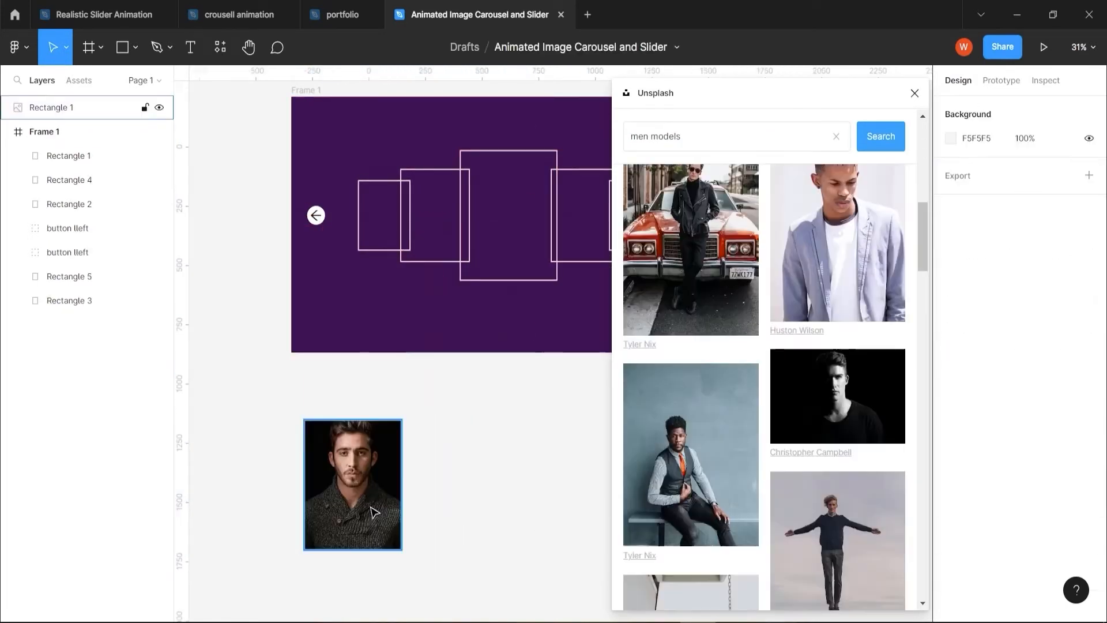
left_click_drag(368, 508, 482, 507)
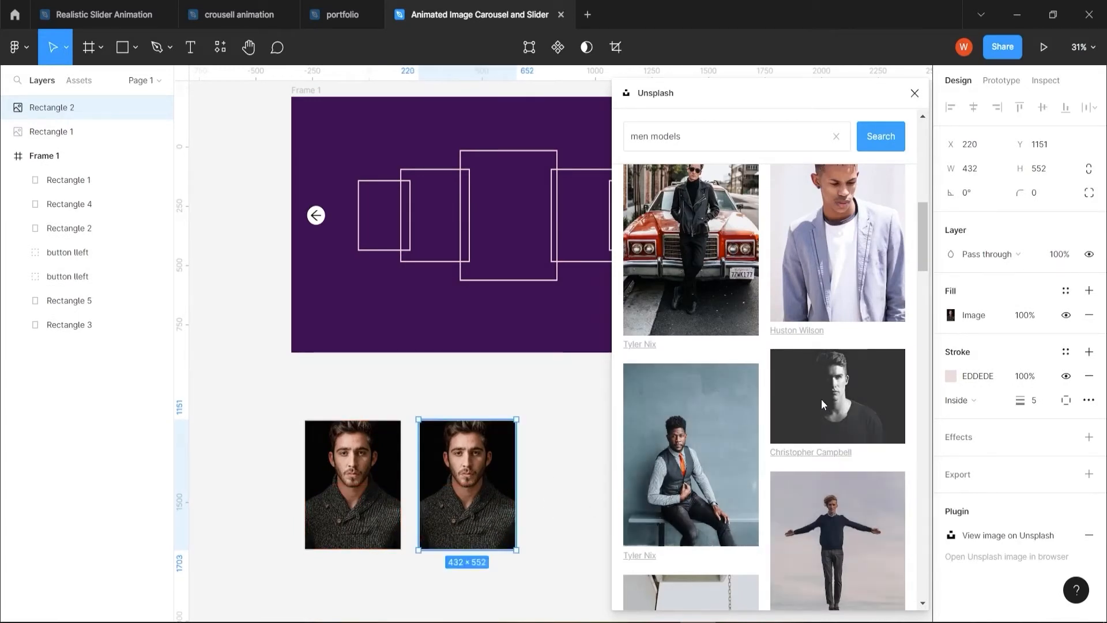
Fill the second card with the red-cap, denim-jacket photo and a third copy at X 745 with the photo of the man in a suit
scroll(821, 399, "down", 4)
left_click(677, 478)
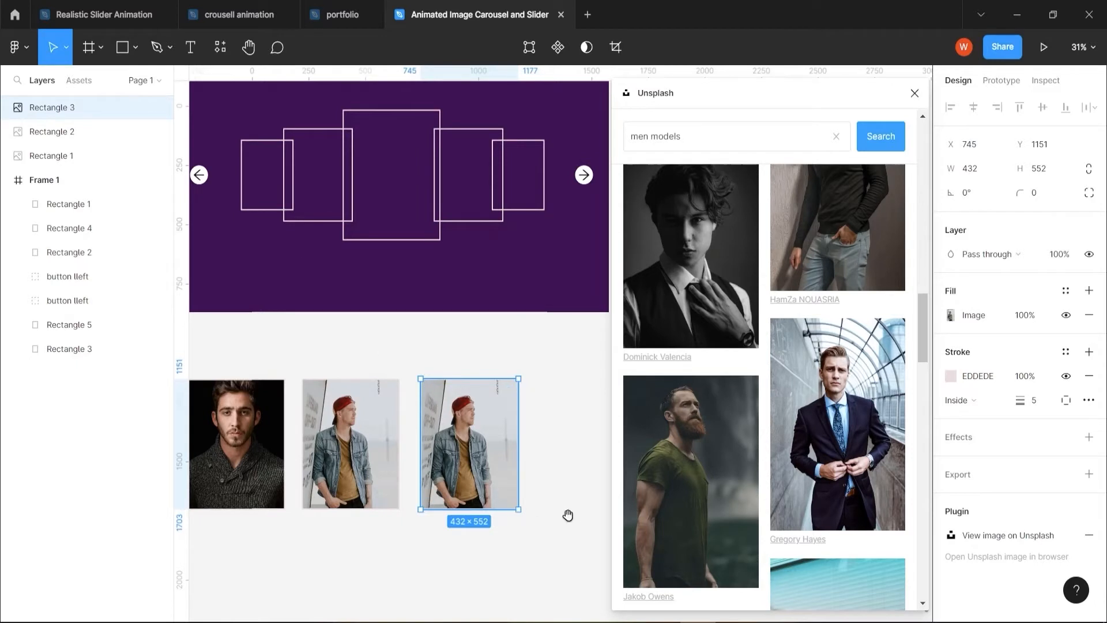
left_click_drag(568, 515, 481, 497)
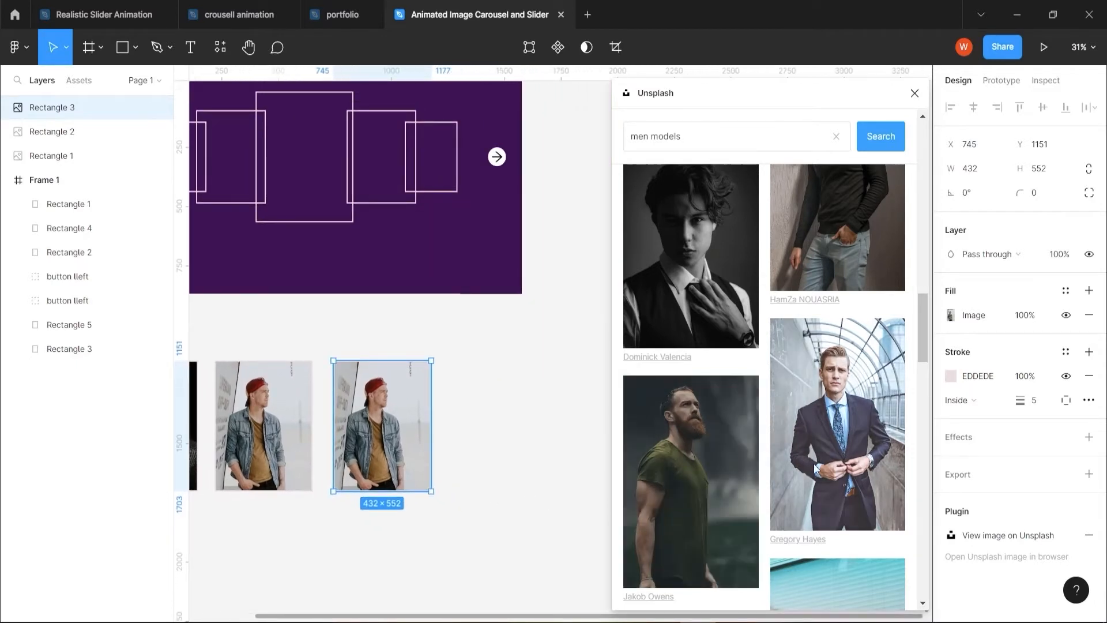
left_click(814, 468)
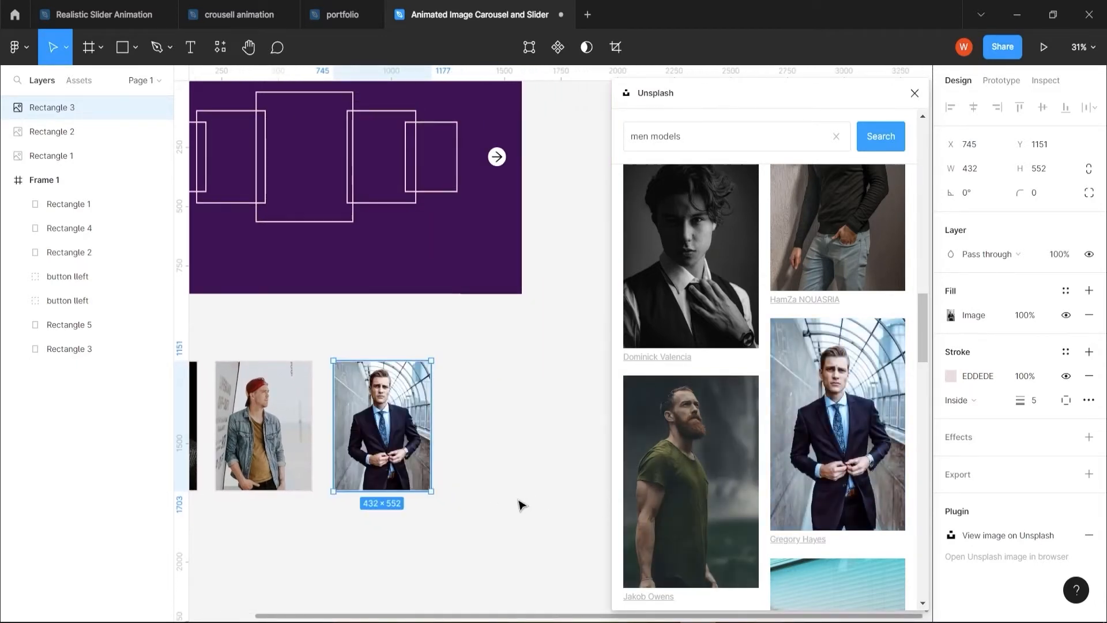
Add a fourth card at X 1251 with the black-cap photo and a fifth at its right with the black-hat portrait
left_click_drag(386, 447, 501, 447, "alt")
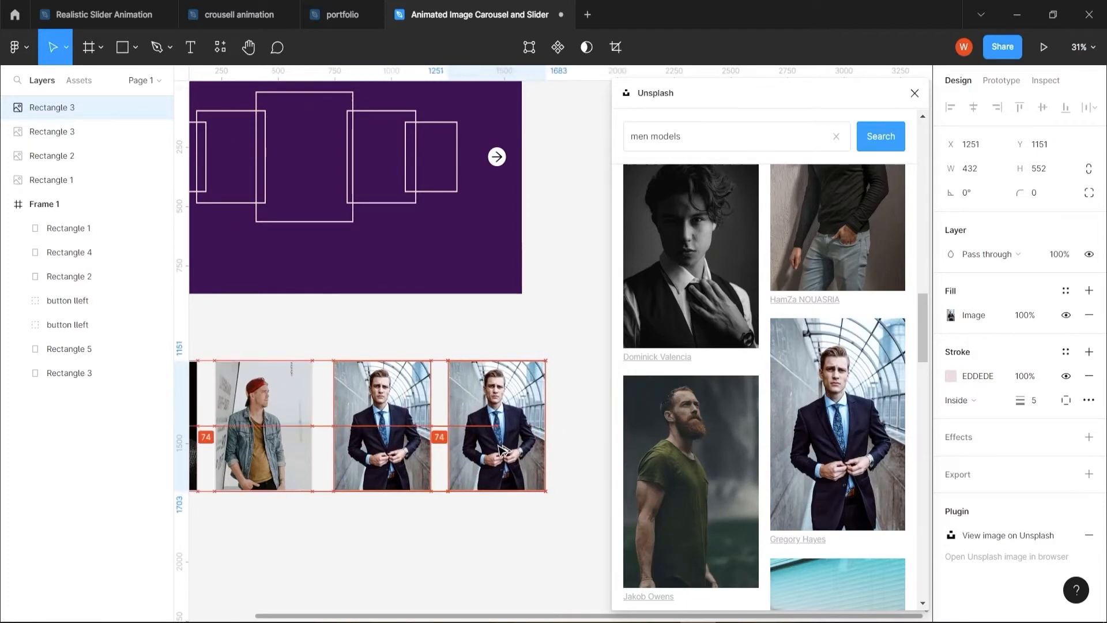
scroll(803, 462, "down", 3)
scroll(804, 466, "down", 2)
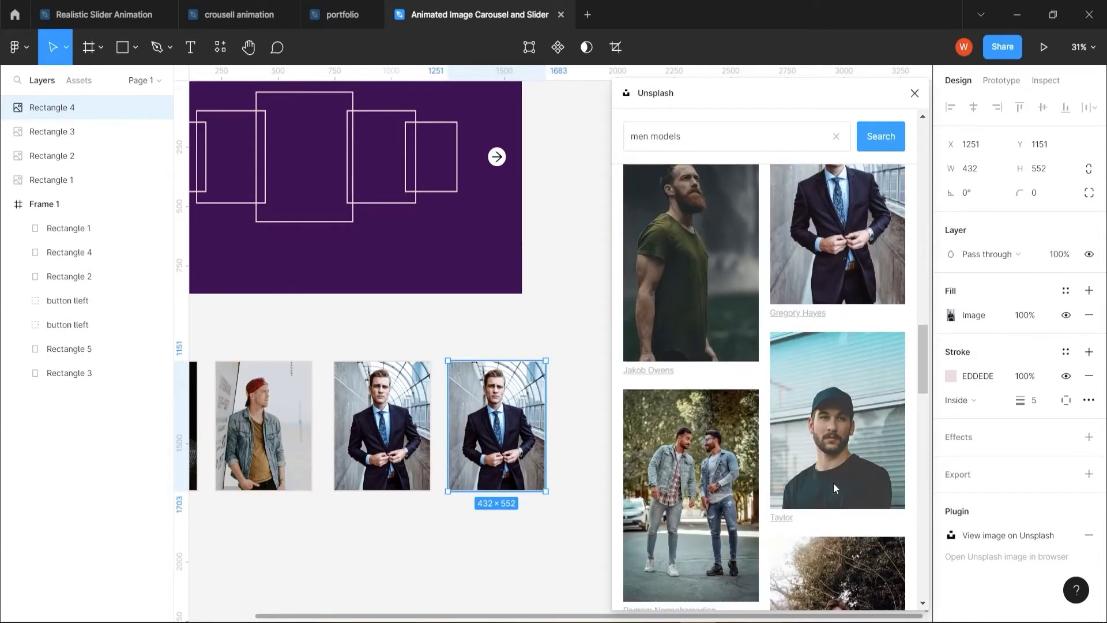
left_click(841, 473)
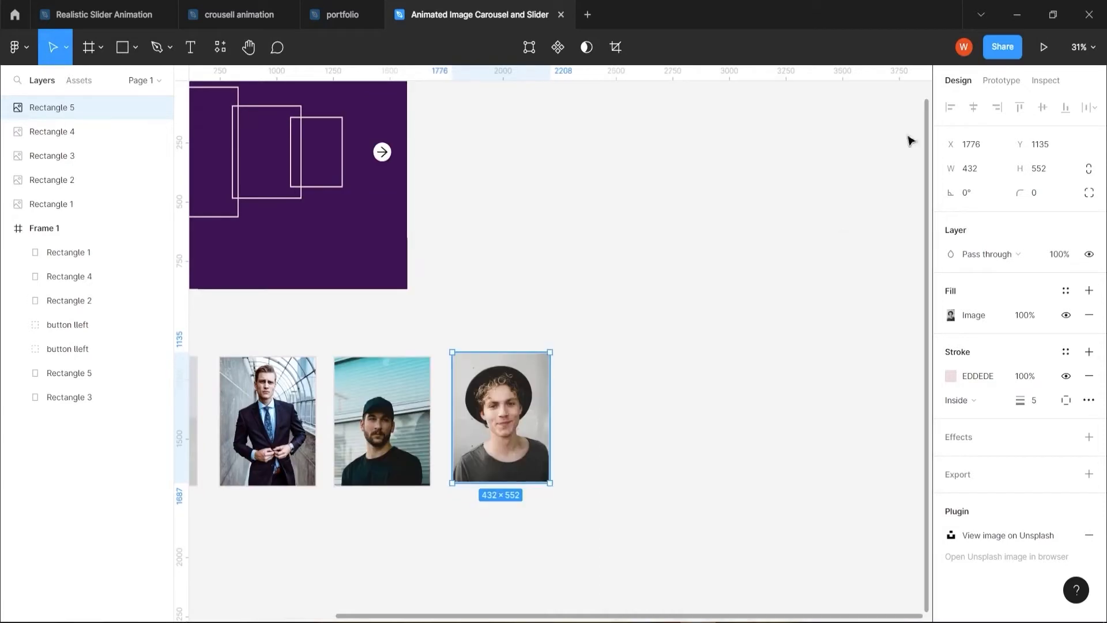
Add an FBFBFB stroke at 20% with weight 7 to the five portraits and place the dark-sweater portrait over the central card
scroll(625, 529, "left", 5)
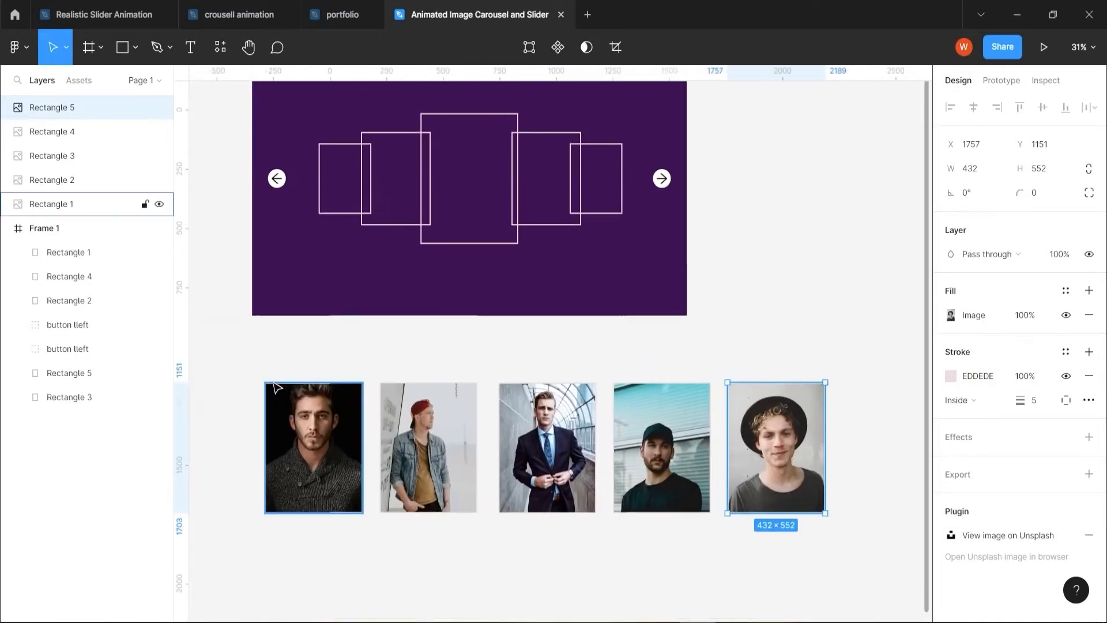
left_click_drag(242, 362, 842, 545)
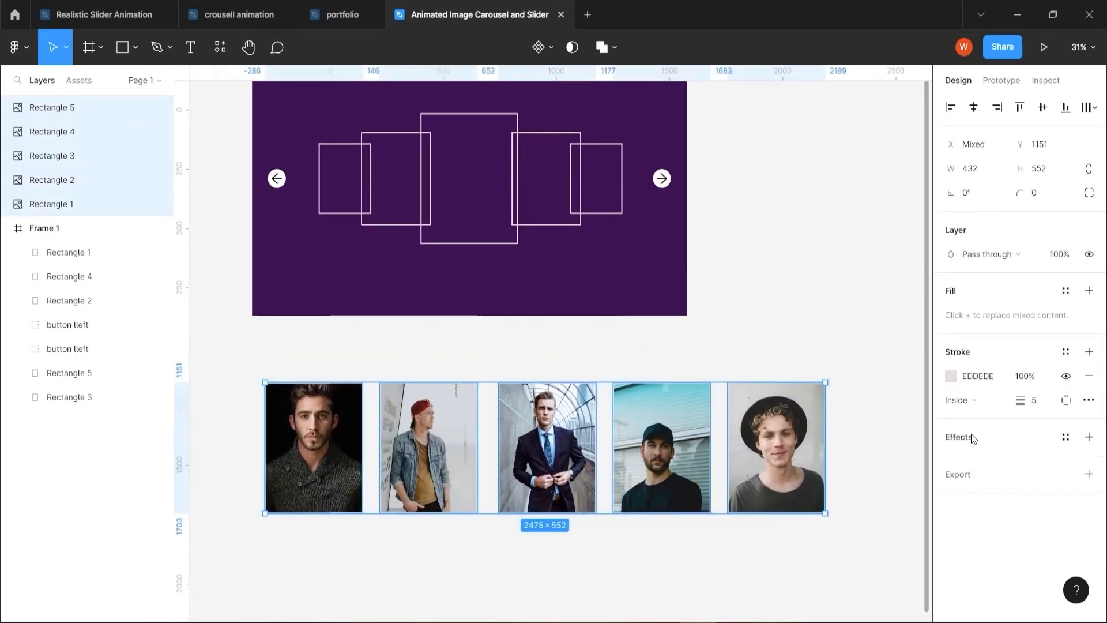
left_click(486, 244)
left_click_drag(311, 473, 467, 203)
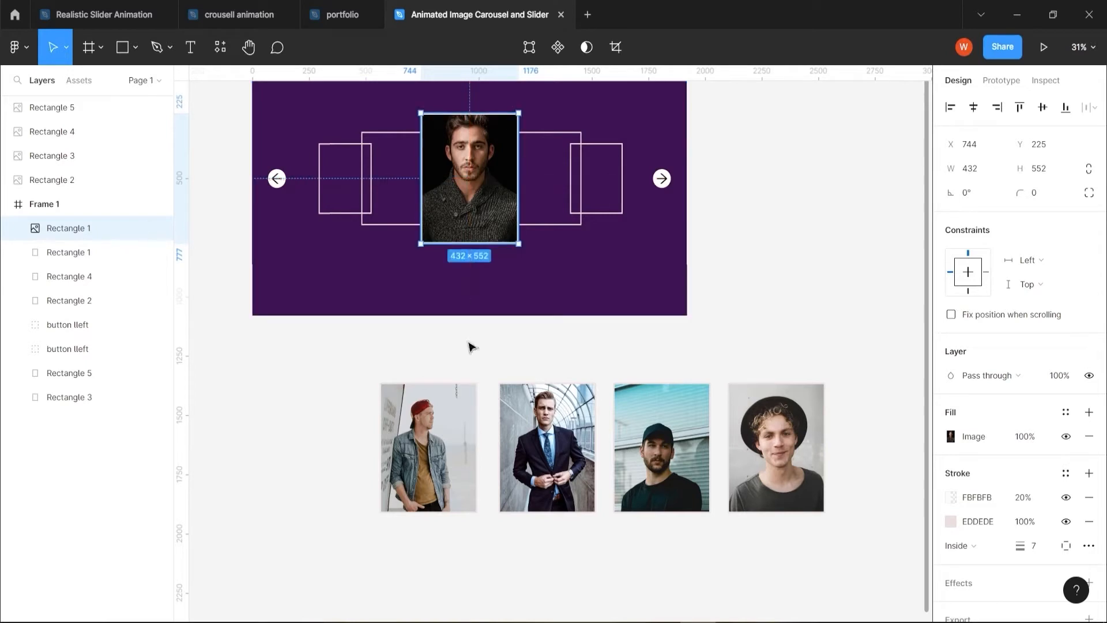
Resize the red-cap portrait to 308 × 394 and place it over the medium outlined card left of the centre
left_click(393, 230)
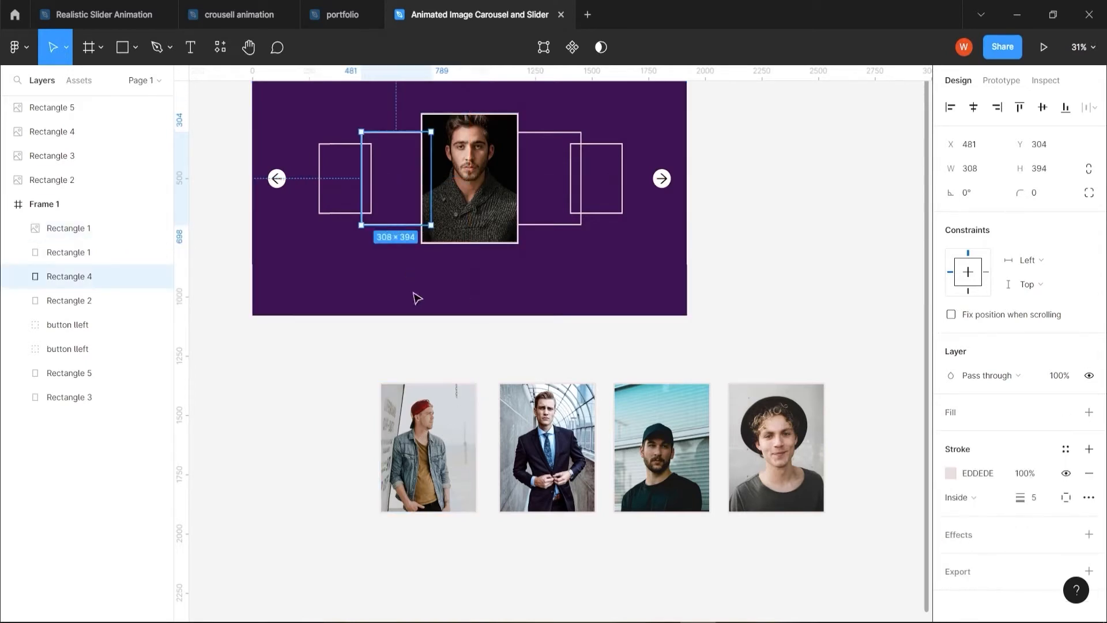
left_click(429, 429)
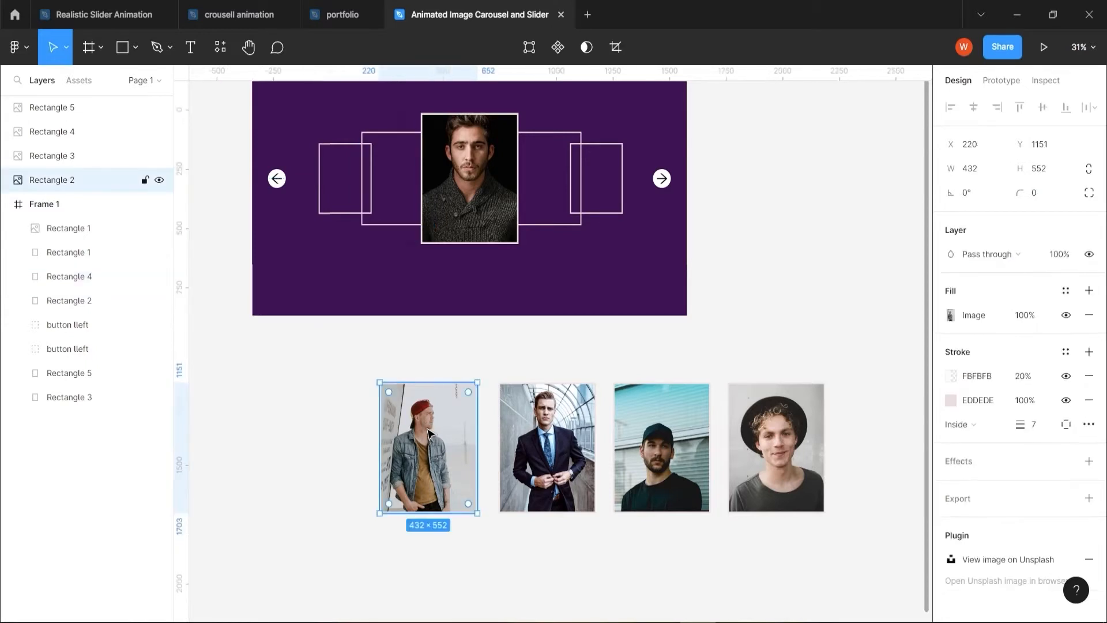
left_click(976, 168)
type("308")
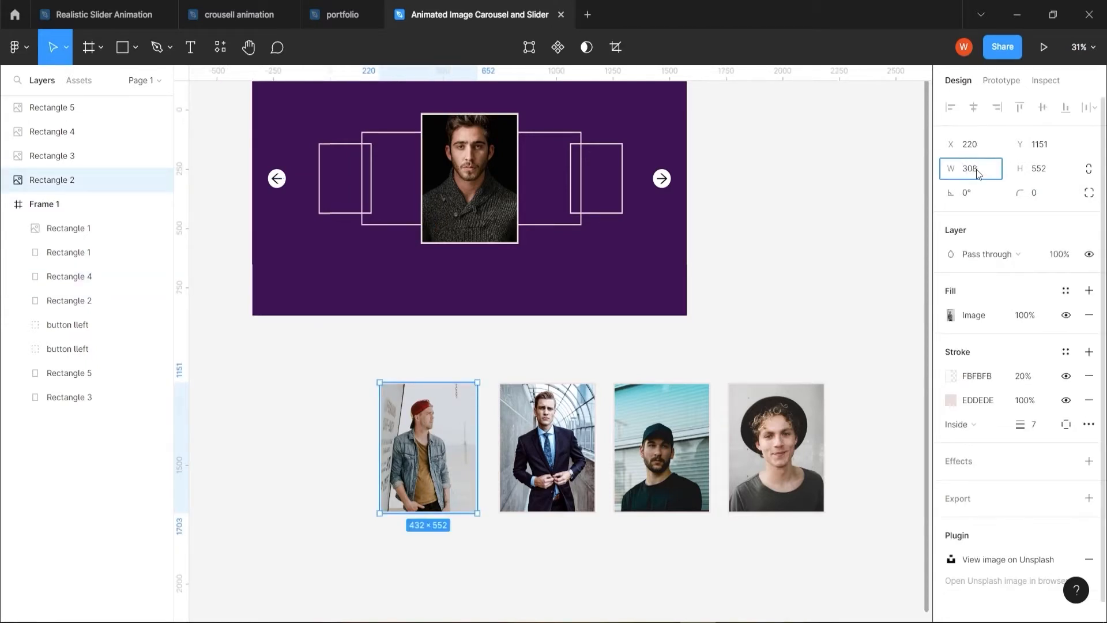
key("Tab")
type("394")
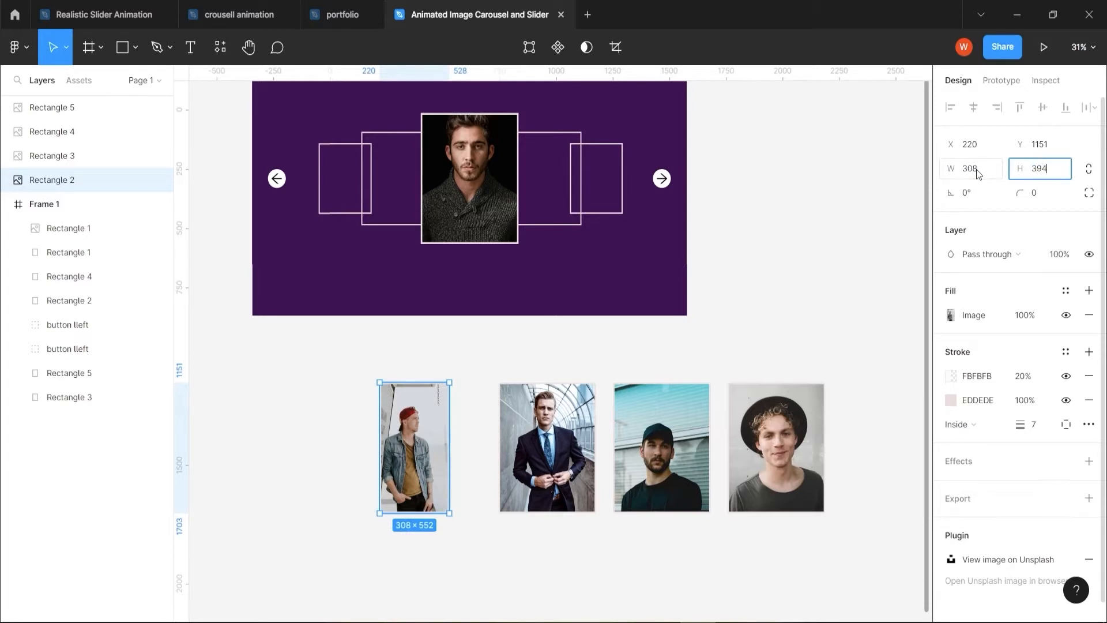
key("Return")
left_click_drag(434, 448, 416, 198)
Bring the central dark-sweater portrait in front of the red-cap portrait
left_click(452, 217)
right_click(451, 217)
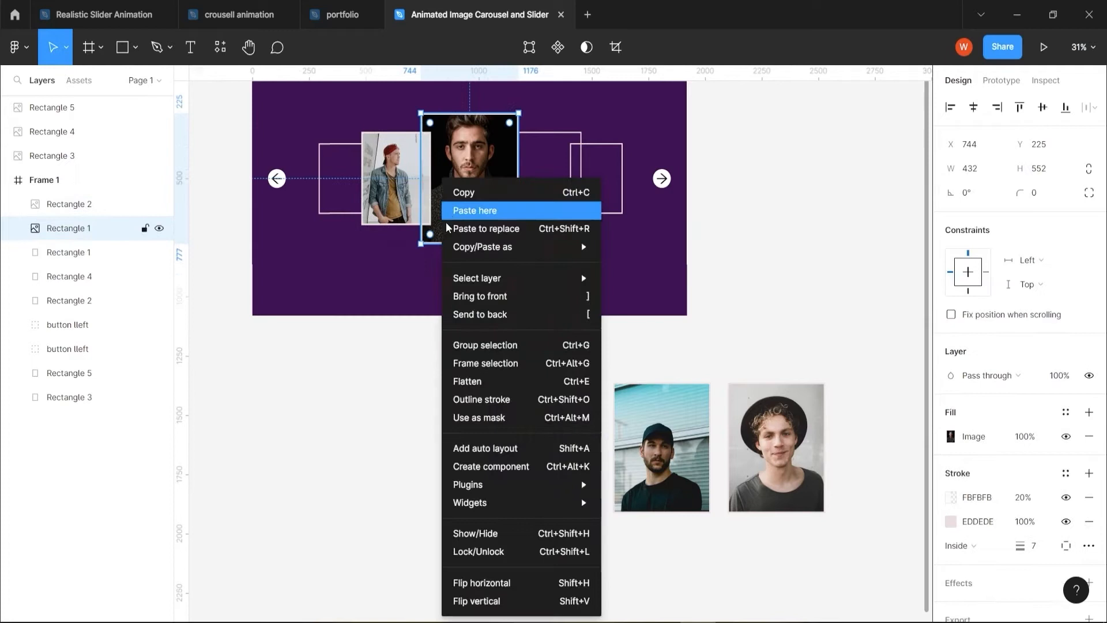
left_click(464, 294)
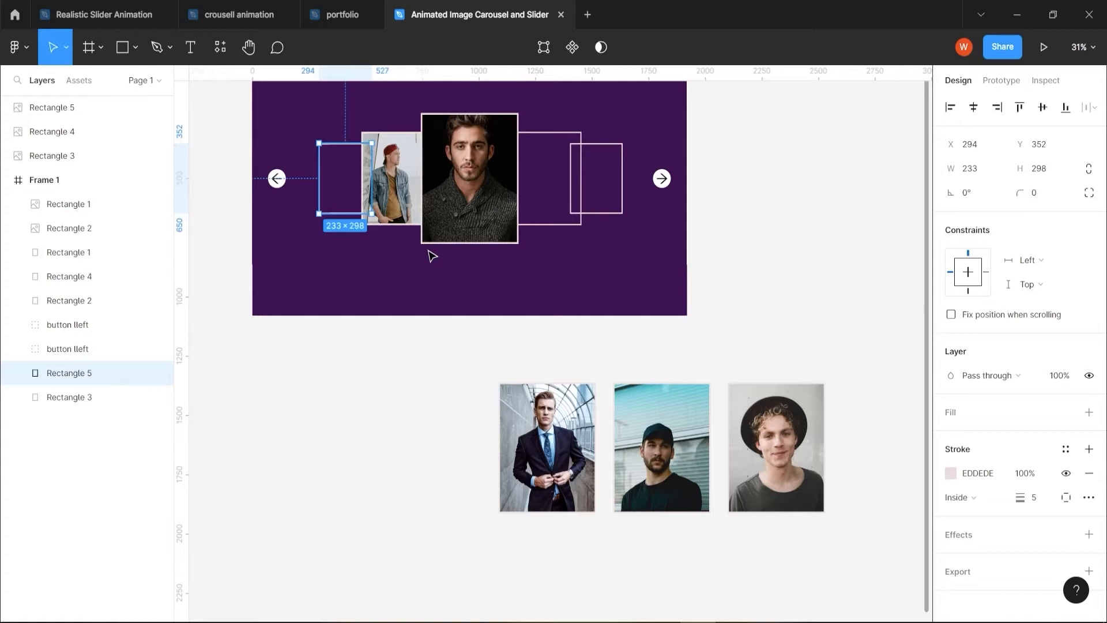
Resize the dark-suit portrait to 233 × 298 and place it over the leftmost small outlined card, behind the red-cap portrait
left_click(551, 457)
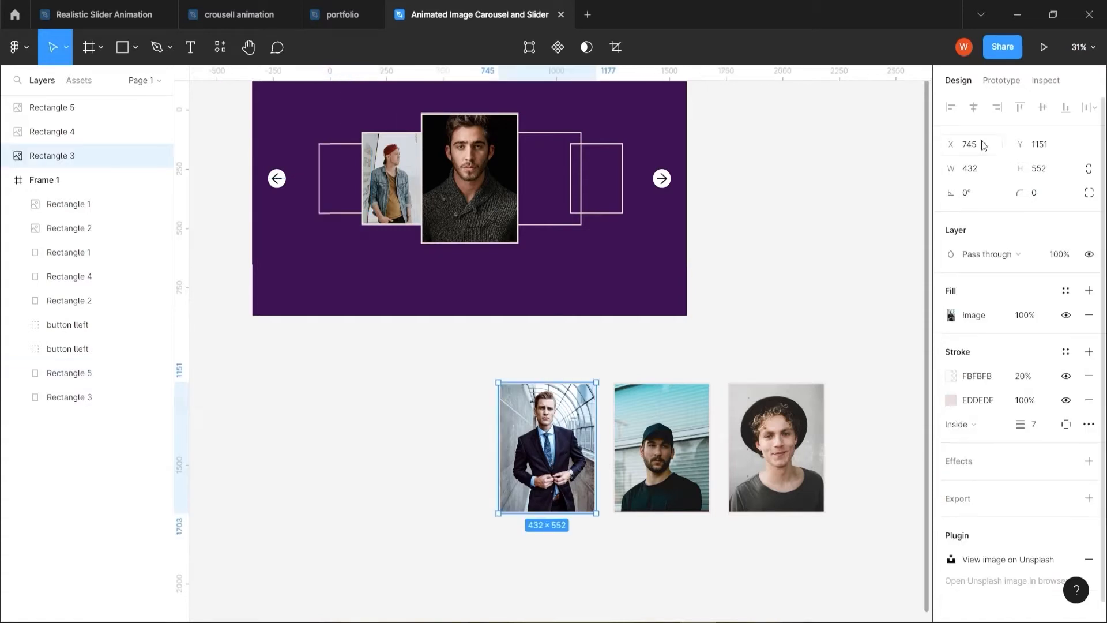
left_click(982, 171)
type("233")
key("Tab")
type("2")
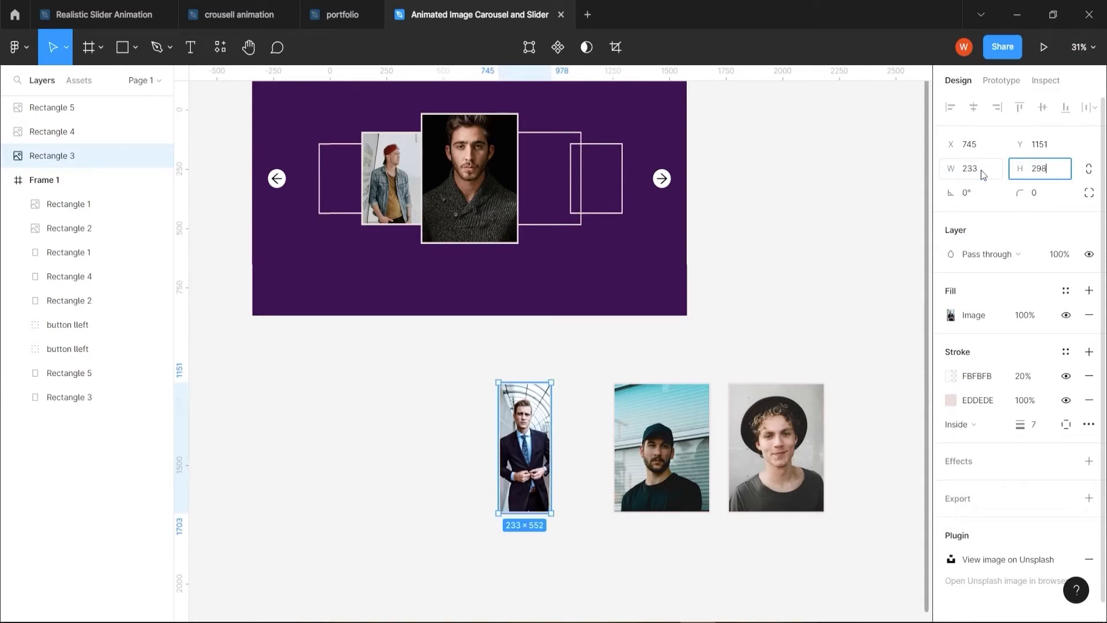
right_click(373, 181)
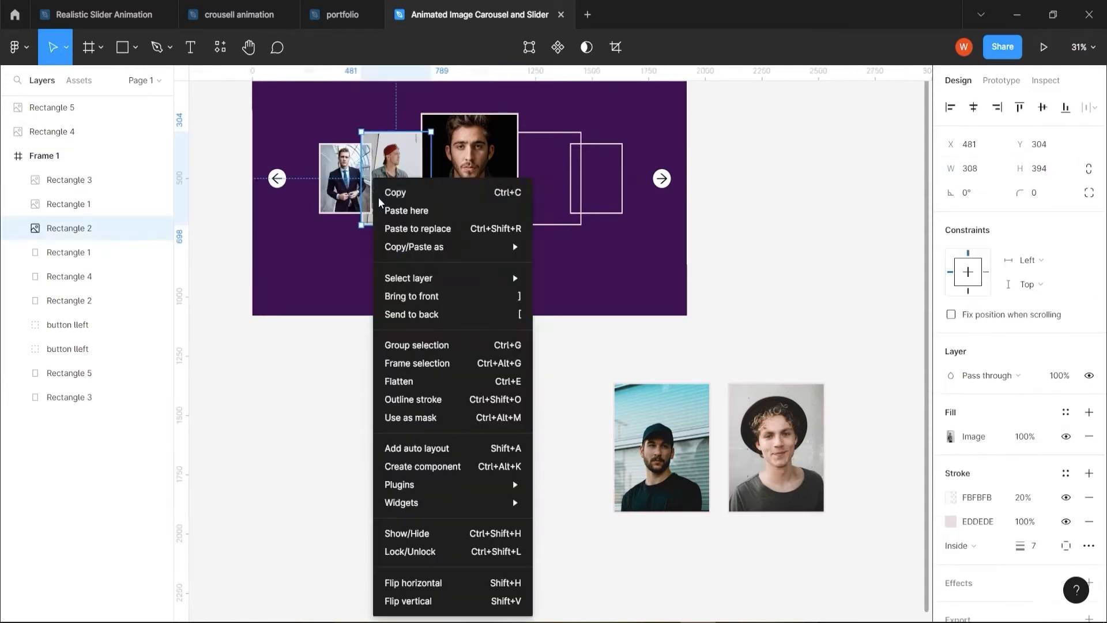
left_click(408, 296)
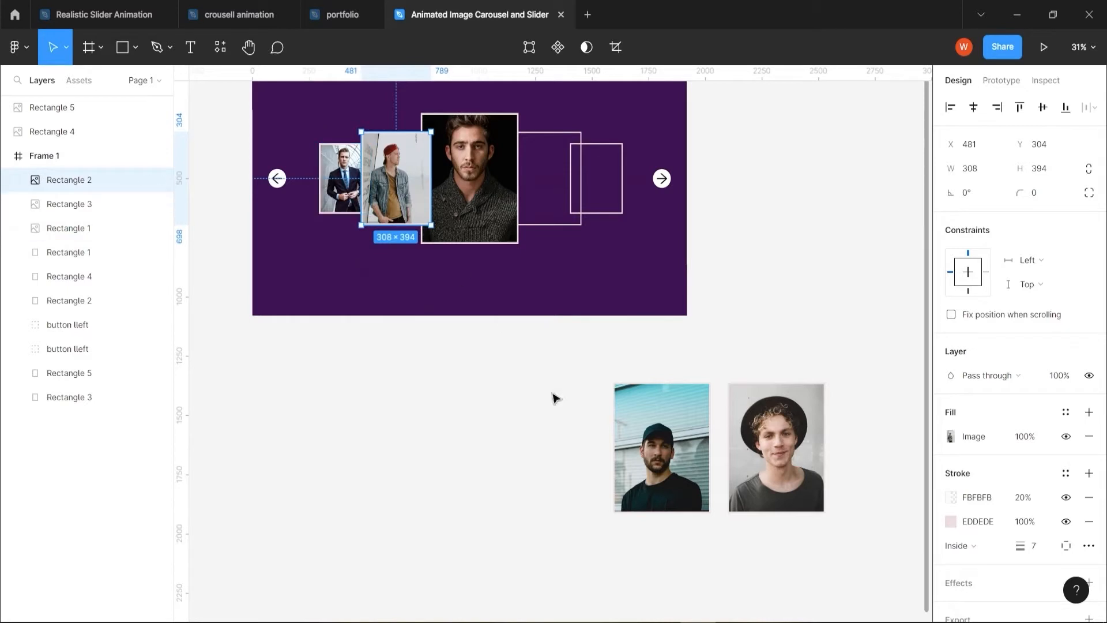
Resize the black-cap portrait to 308 × 394 and place it over the medium outlined card right of centre, behind the central portrait
left_click(679, 462)
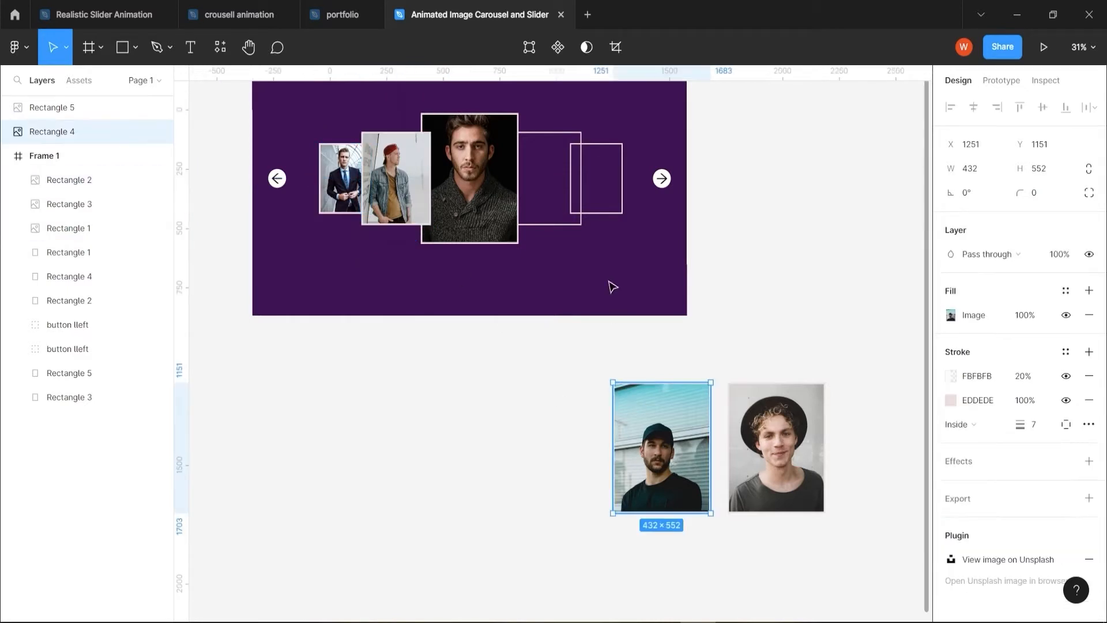
left_click(563, 225)
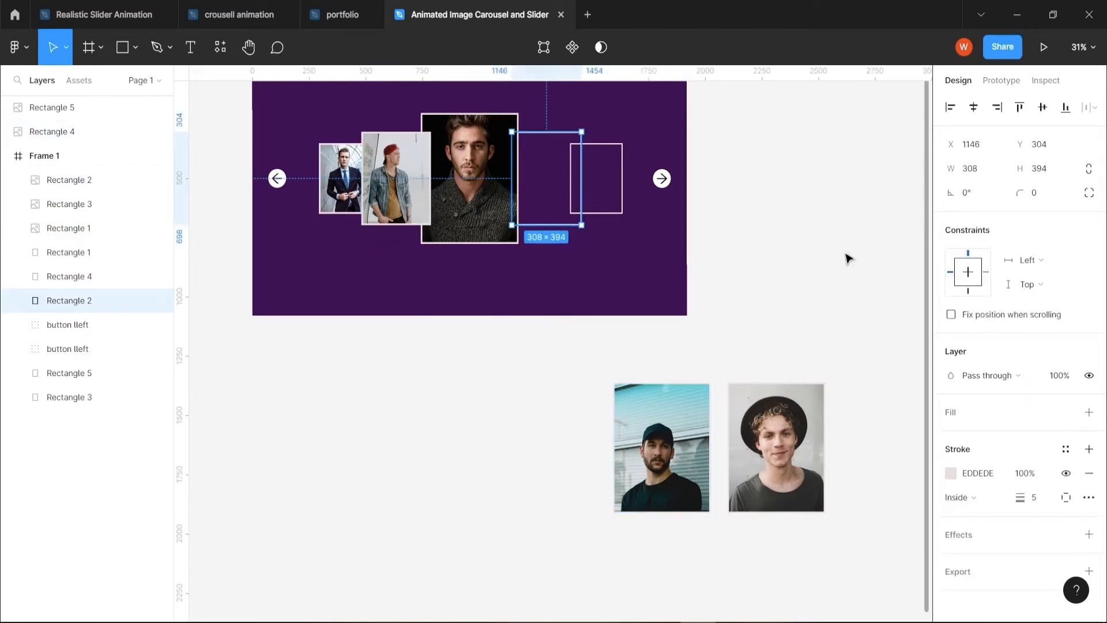
left_click(680, 455)
left_click(969, 170)
type("30")
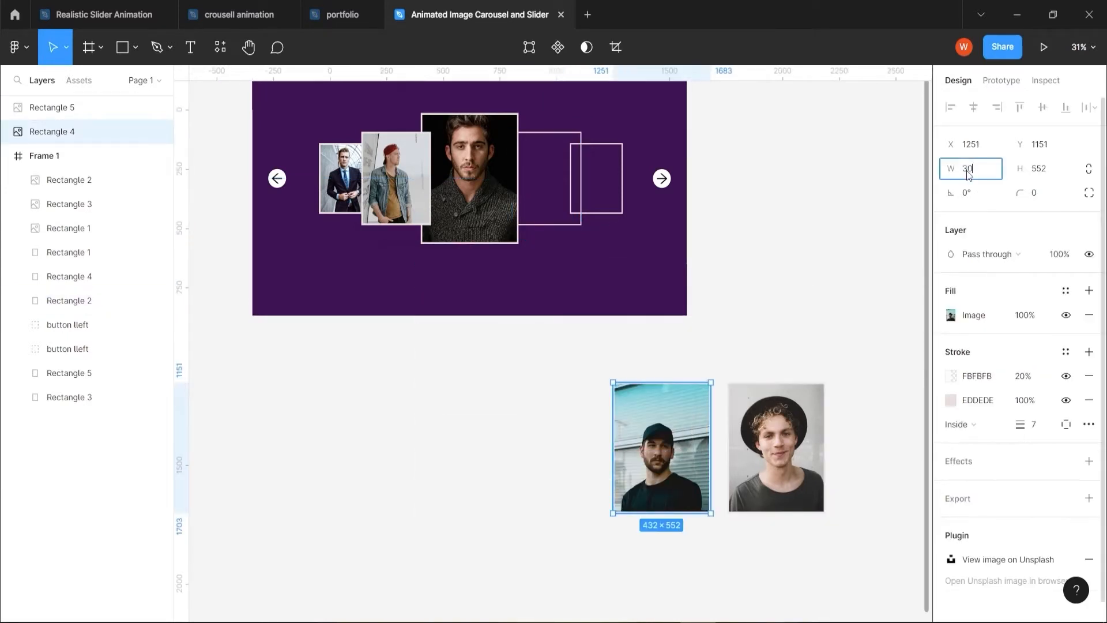
type("8")
key("Tab")
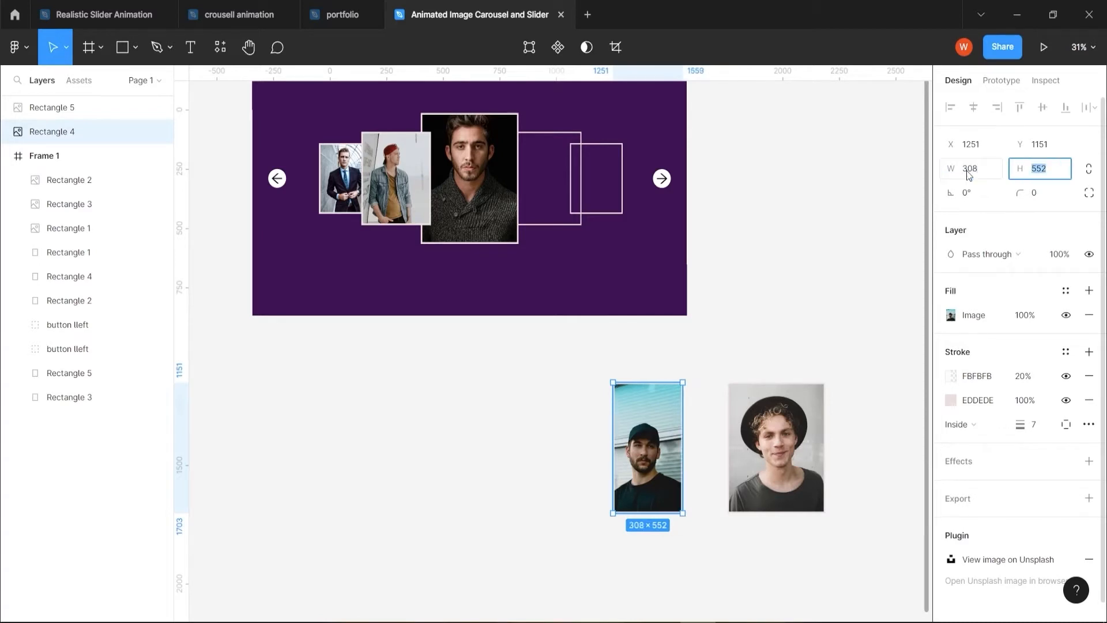
type("394")
left_click_drag(648, 447, 547, 199)
right_click(477, 184)
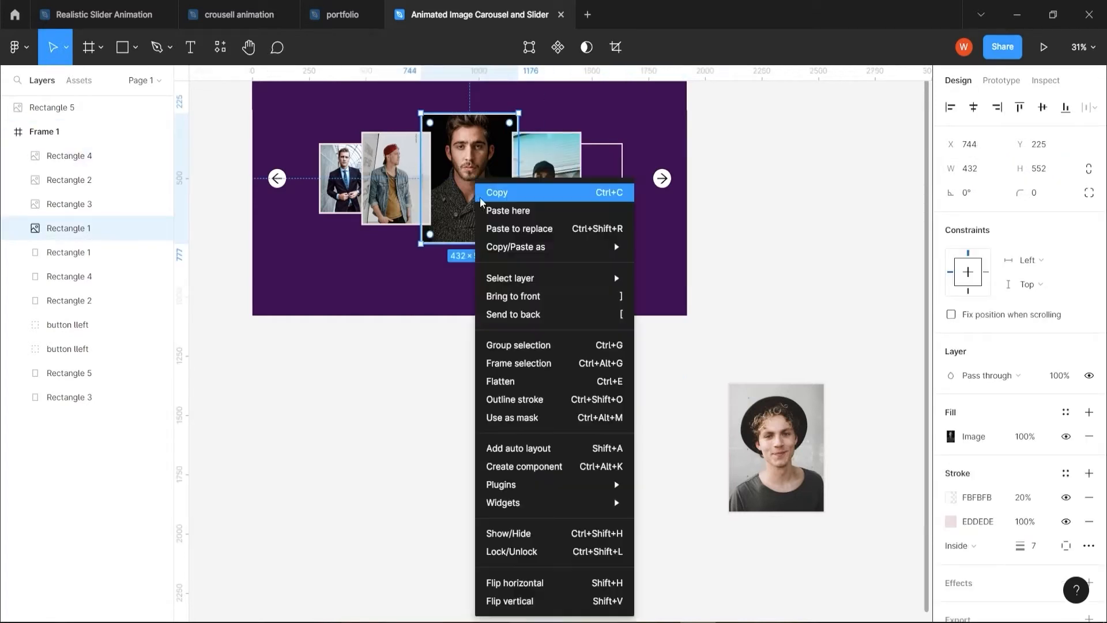
left_click(507, 297)
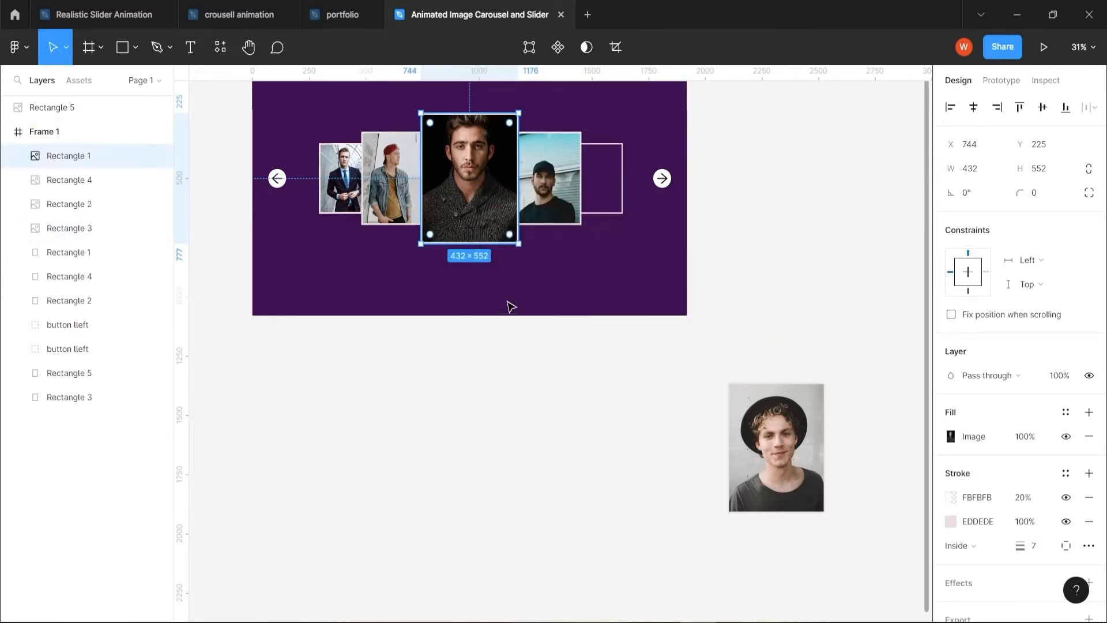
Resize the black-hat portrait to 233 × 288 and place it over the rightmost small outlined card
left_click(615, 214)
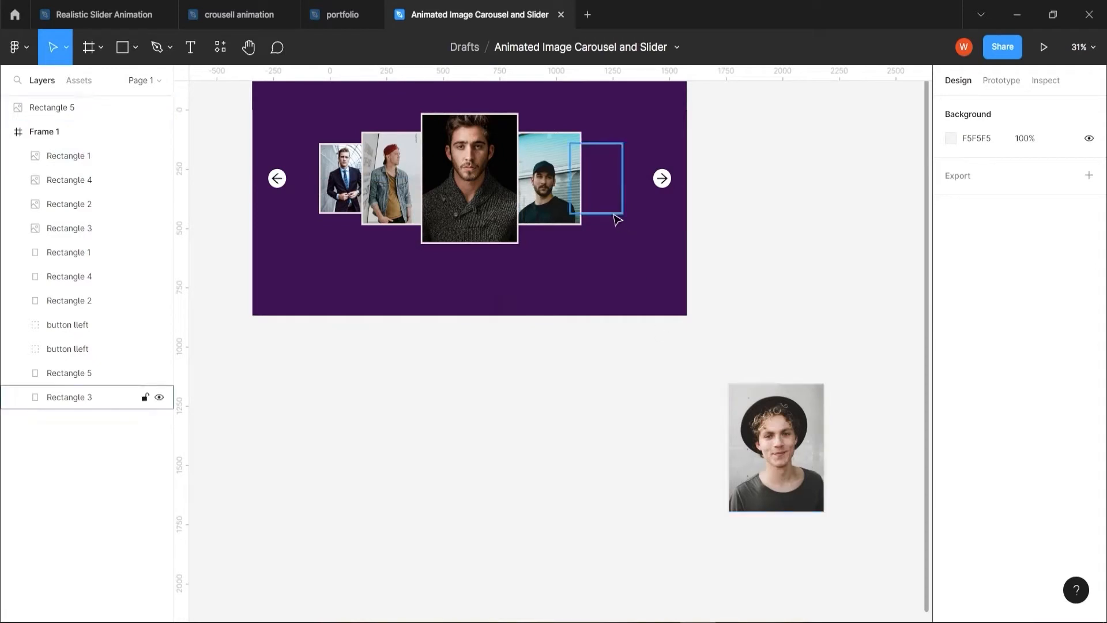
left_click(615, 215)
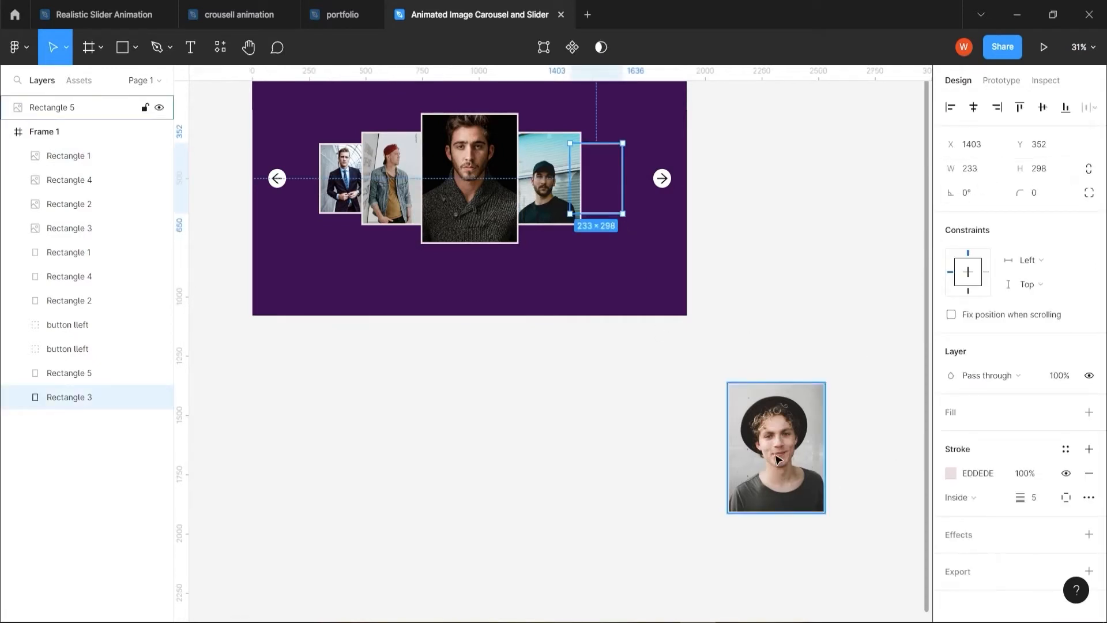
left_click(70, 108)
left_click(969, 179)
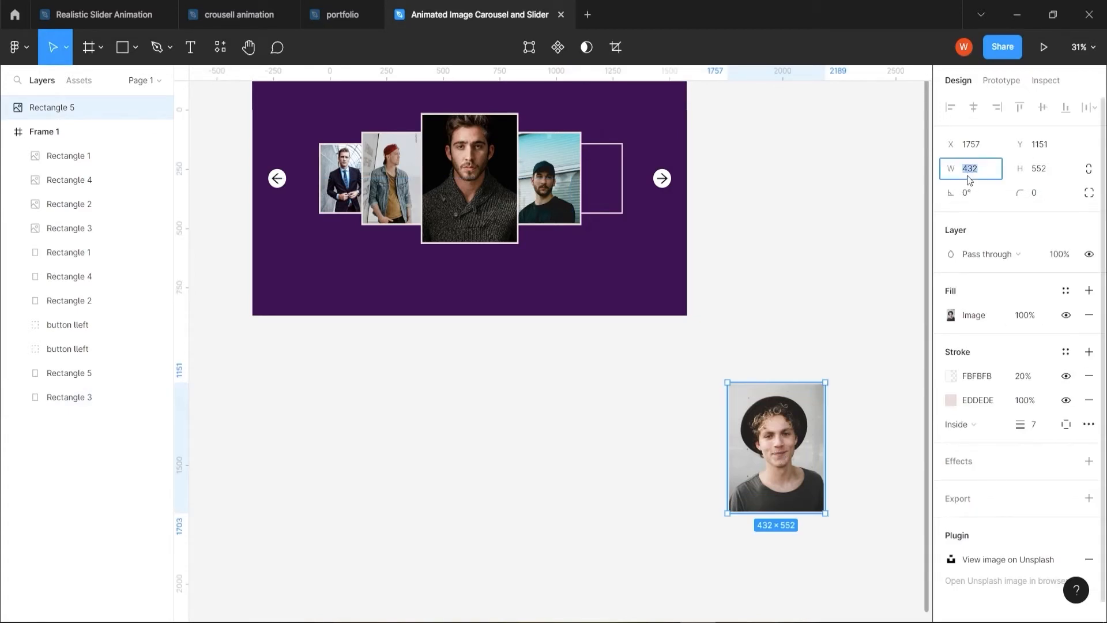
type("233")
key("Tab")
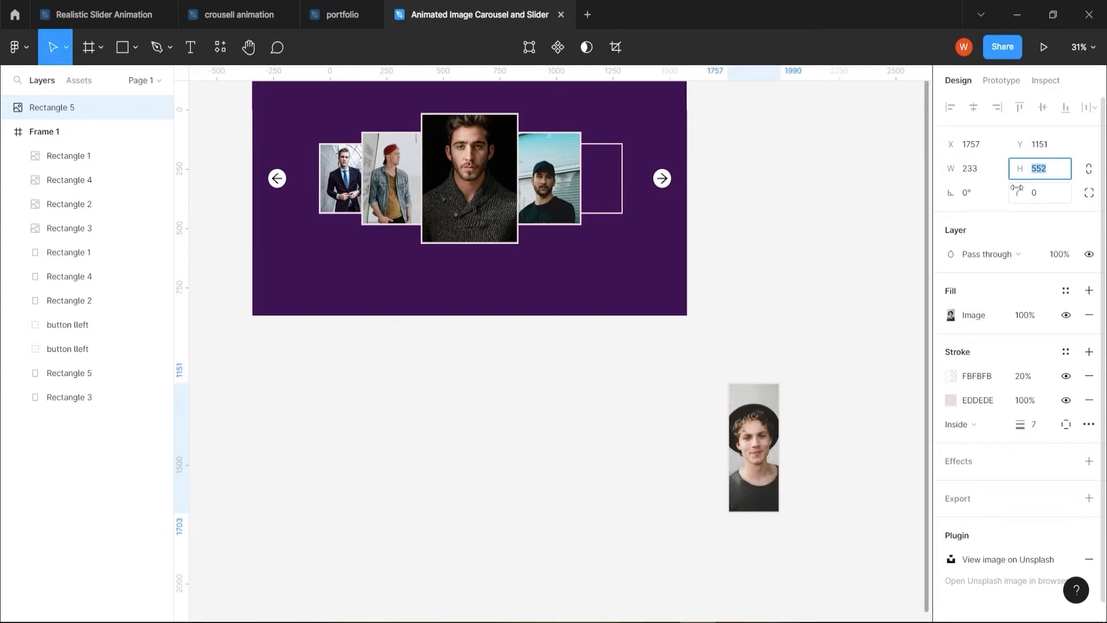
type("288")
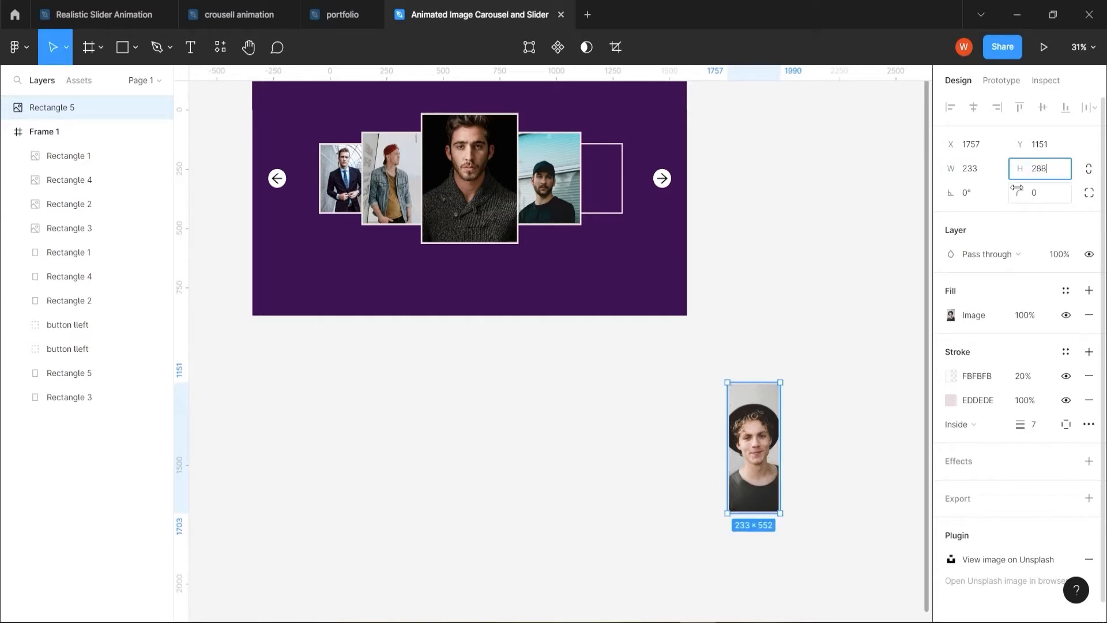
left_click(840, 269)
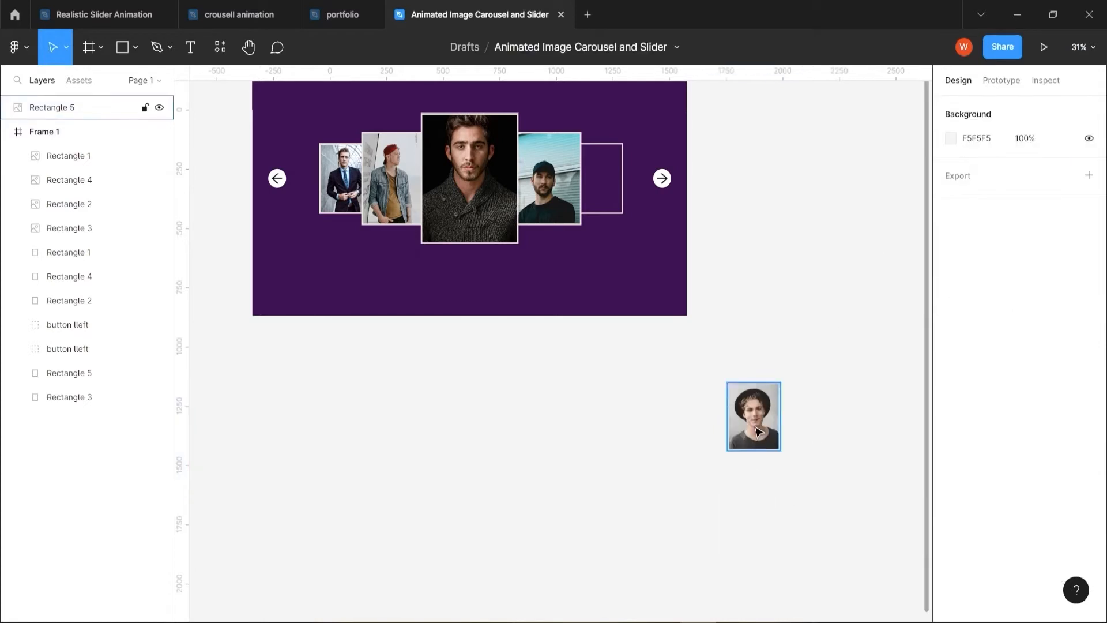
left_click_drag(756, 431, 600, 196)
Bring the black-cap portrait in front of the black-hat portrait, keeping the central dark-sweater portrait on top
left_click(548, 193)
right_click(545, 182)
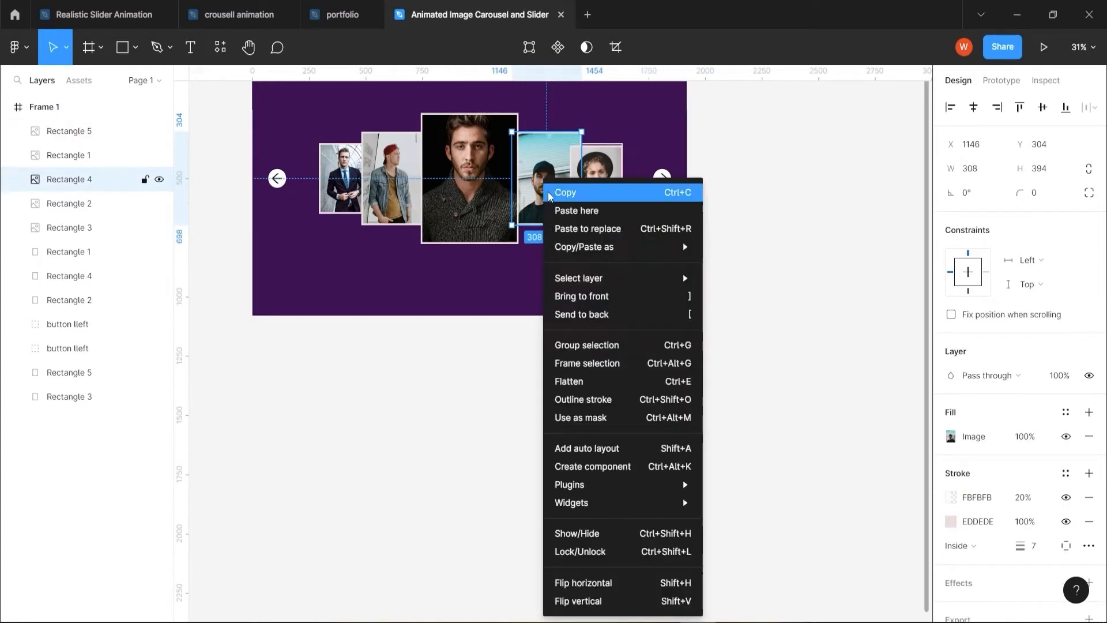
left_click(612, 295)
key("Escape")
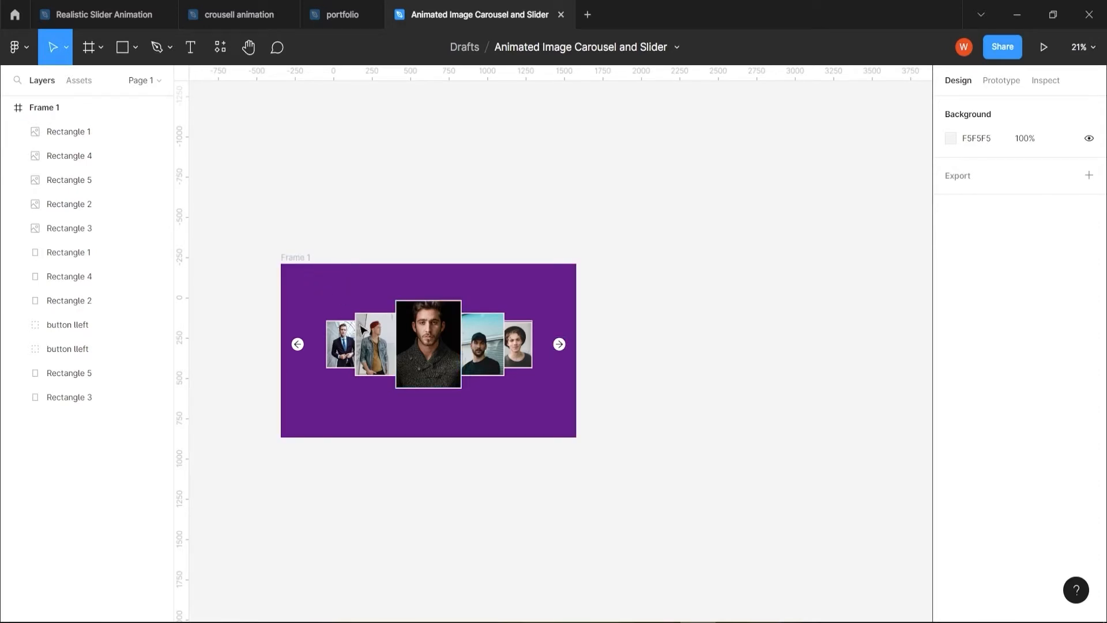
Duplicate the finished carousel frame four times in a row to its right, making Frames 2 to 5
left_click_drag(503, 496, 450, 458)
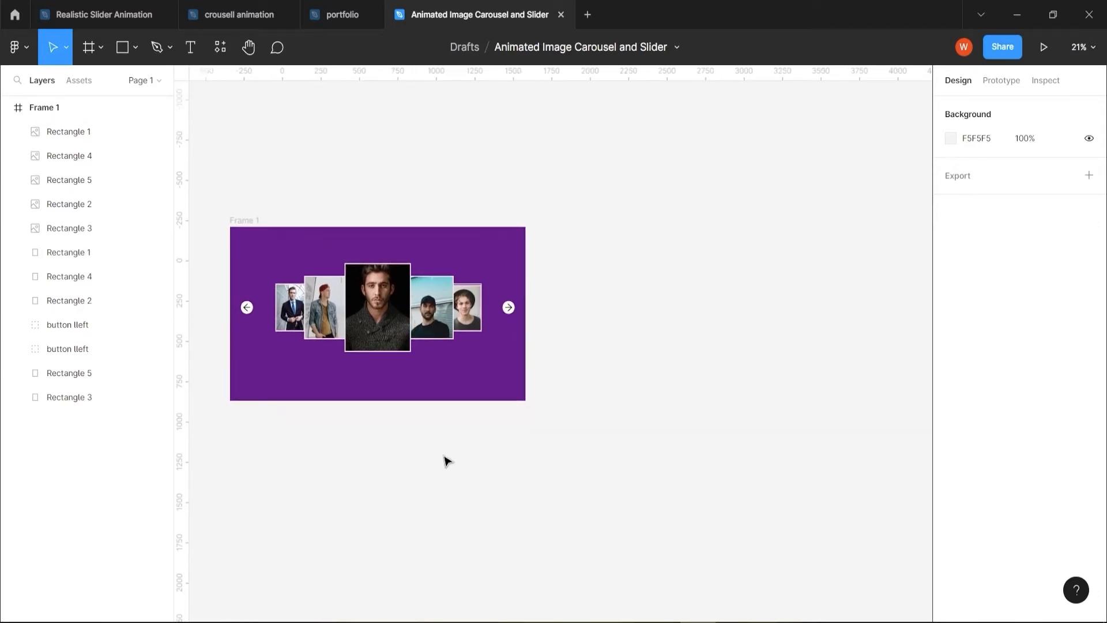
left_click_drag(252, 226, 579, 226)
scroll(625, 469, "down", 2)
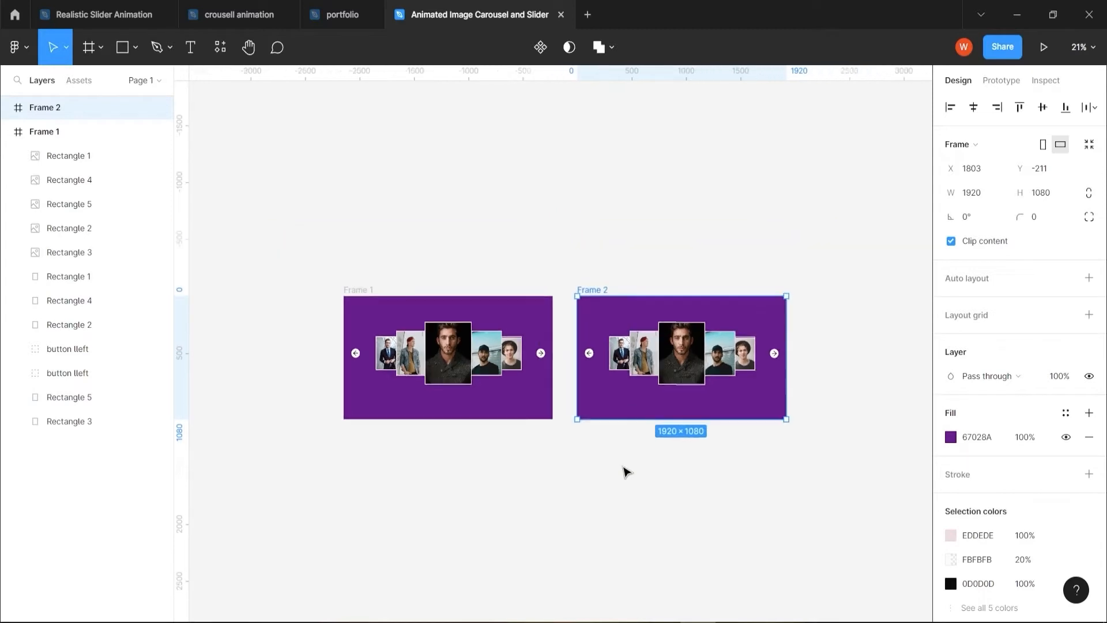
scroll(674, 515, "right", 5)
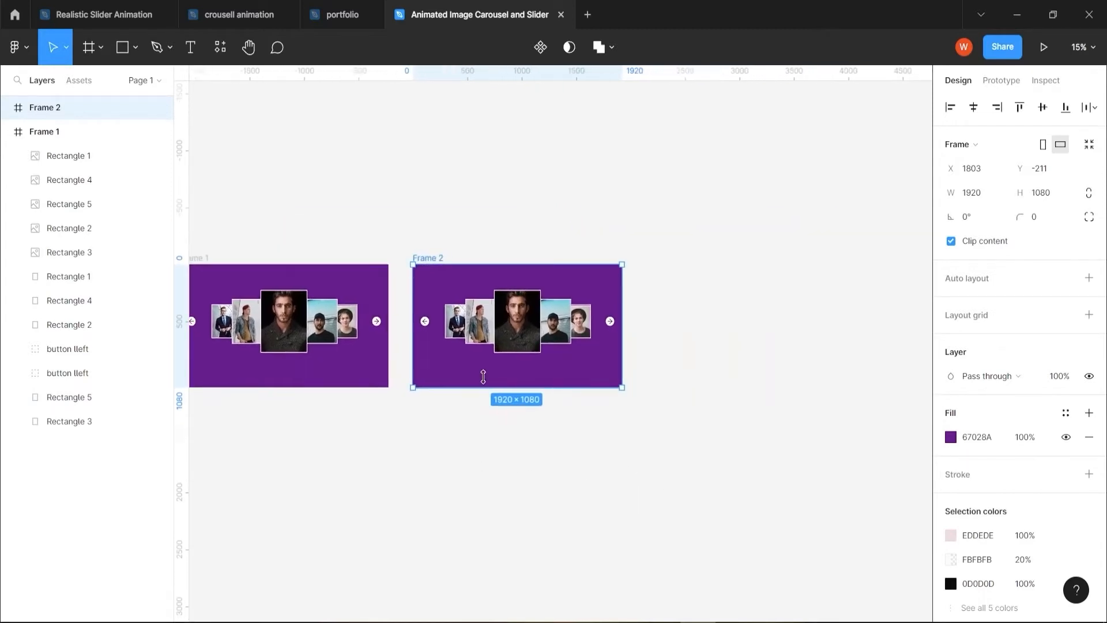
left_click_drag(432, 258, 679, 260)
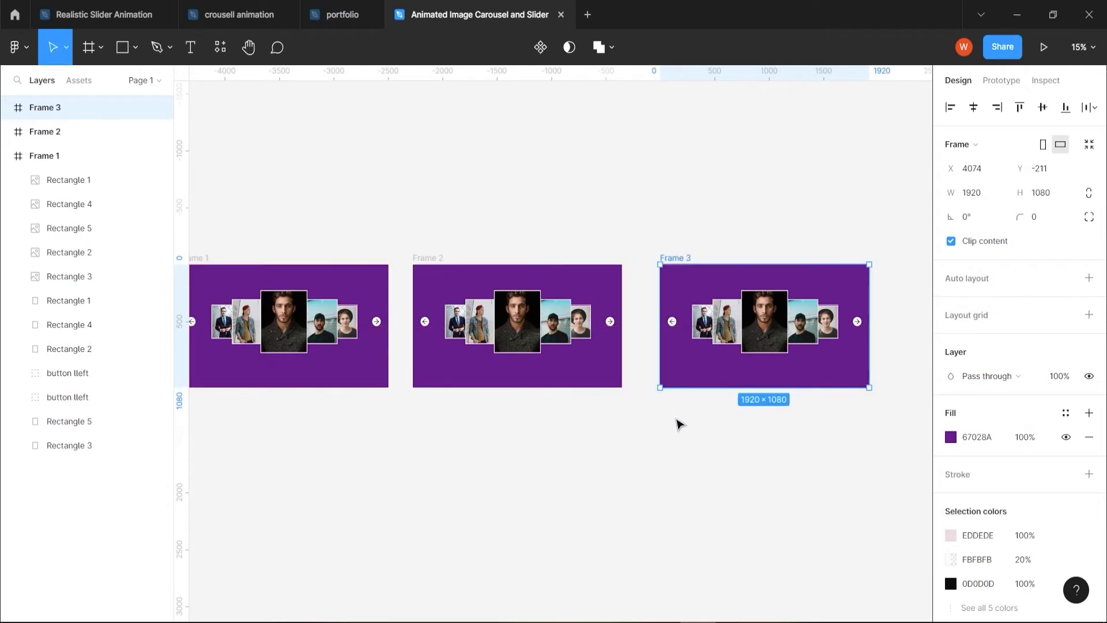
scroll(674, 443, "down", 3)
left_click_drag(699, 507, 525, 438)
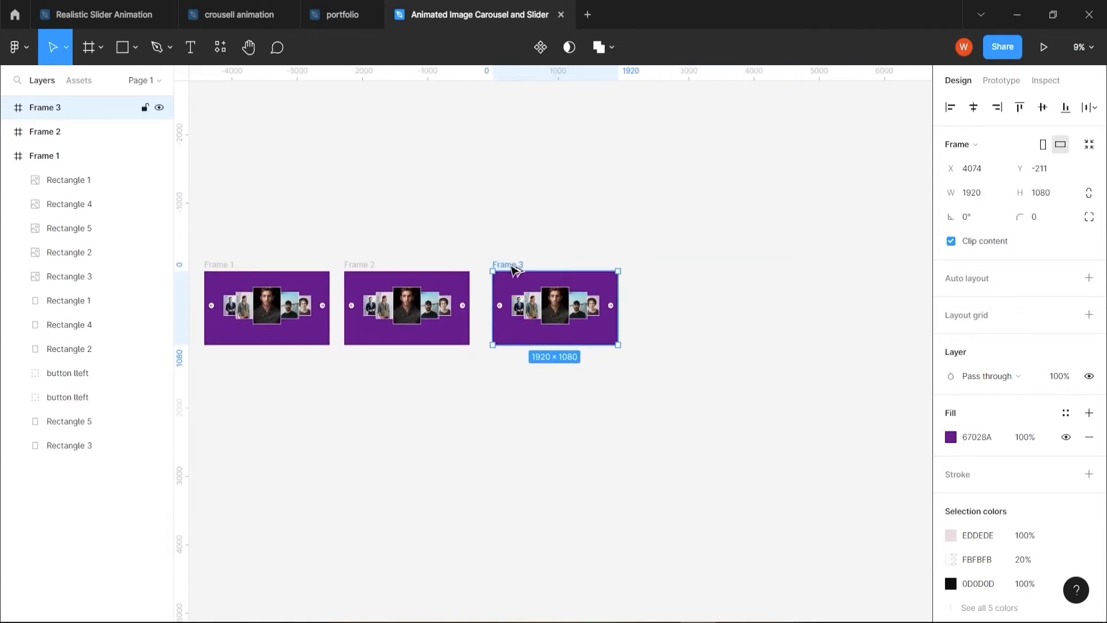
left_click_drag(506, 265, 825, 266)
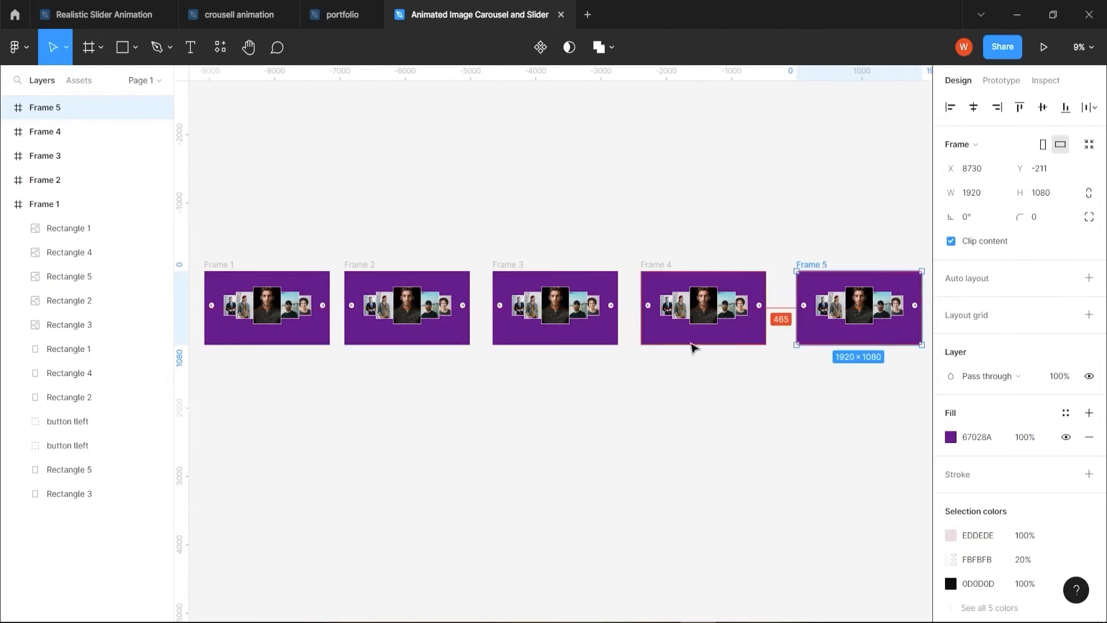
In Frame 2, move the dark-suit portrait from the far-left card position to the upper right, above the black-hat portrait
left_click_drag(249, 434, 396, 434)
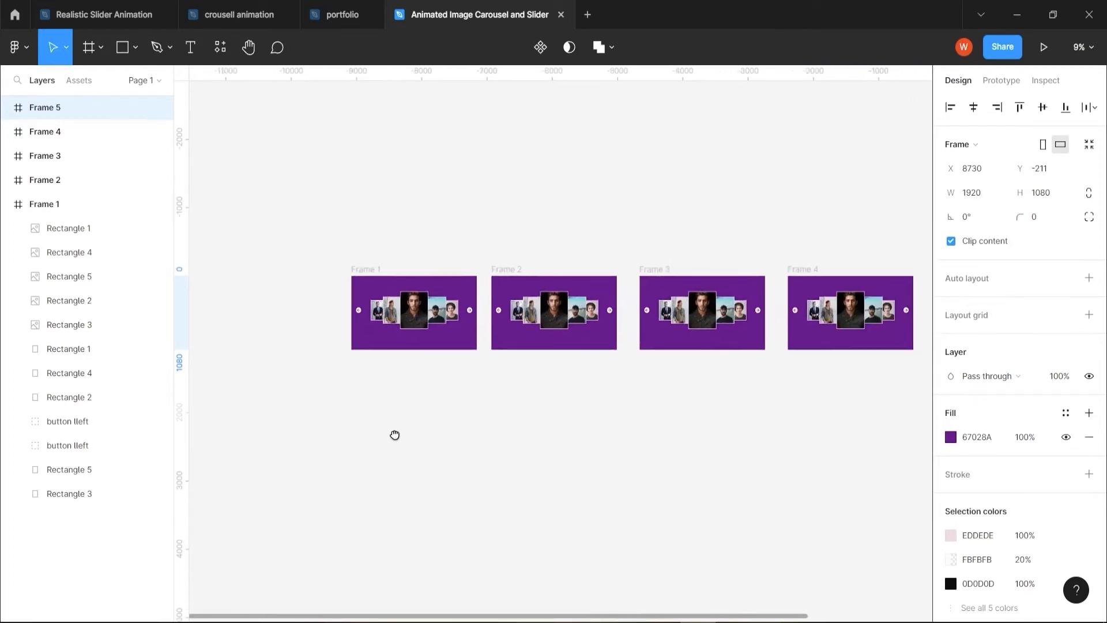
scroll(571, 403, "up", 1)
scroll(571, 404, "up", 6)
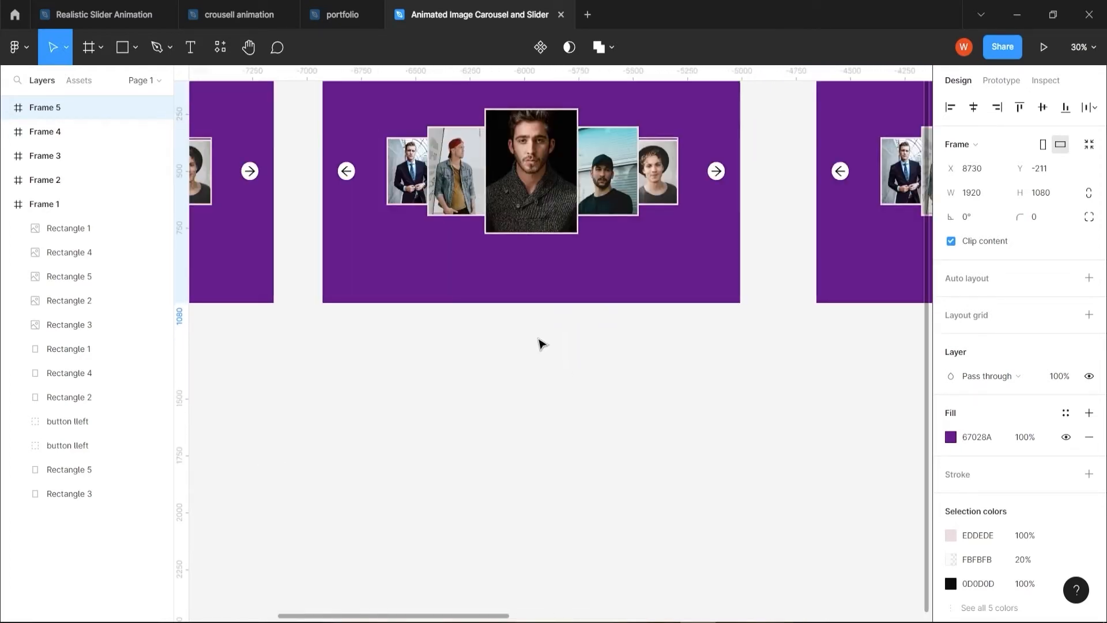
left_click_drag(528, 385, 499, 556)
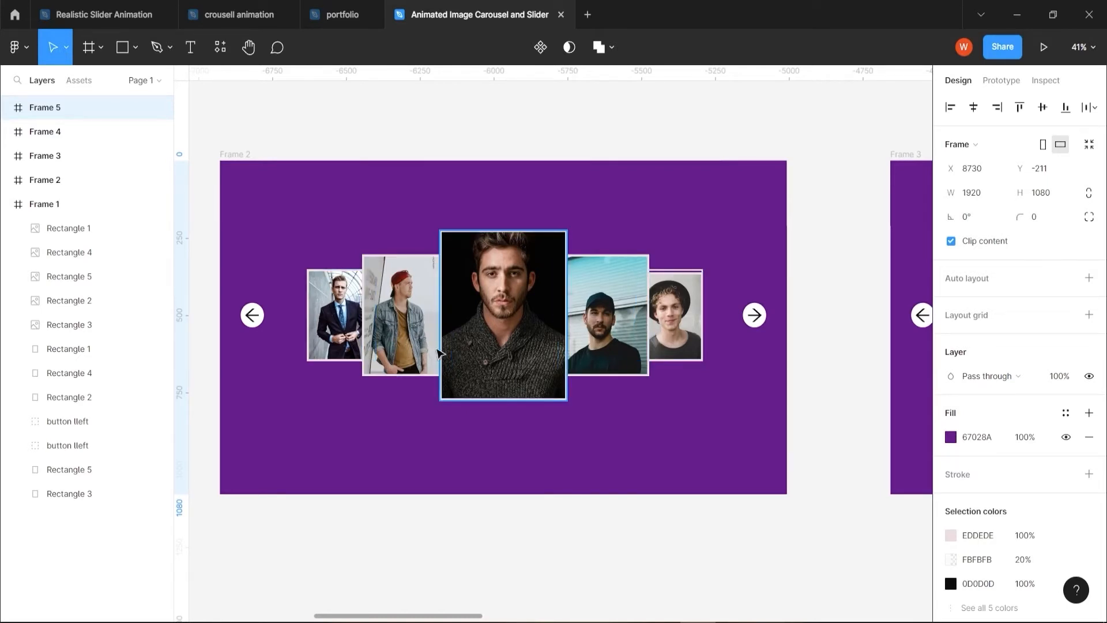
left_click(335, 324)
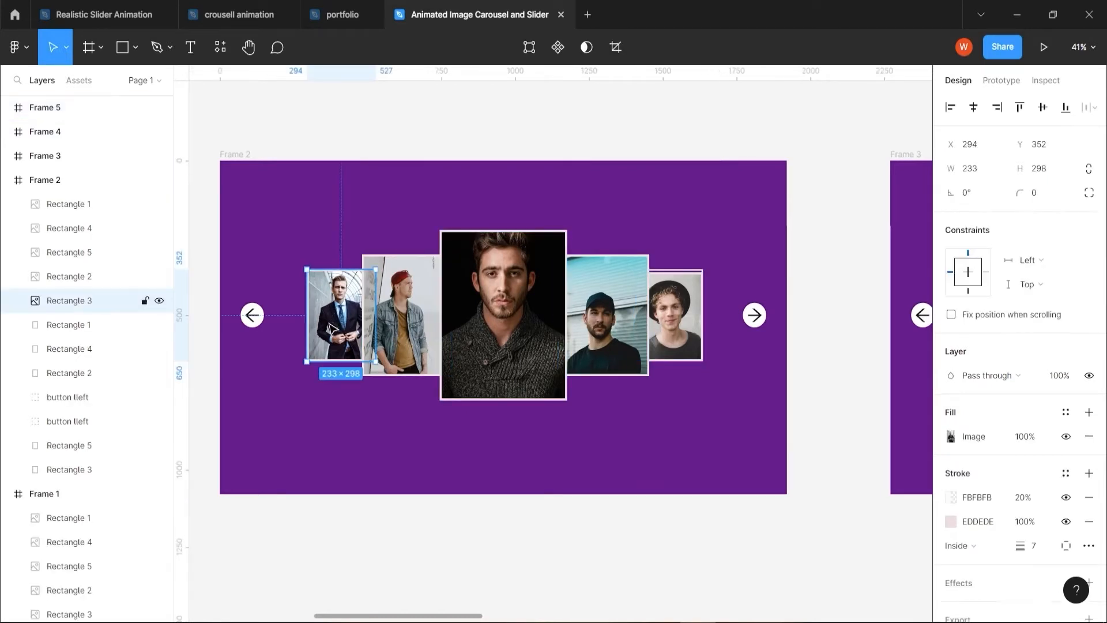
left_click_drag(331, 329, 714, 265)
In Frame 2, resize the red-cap portrait to 233 × 298 and place it over the vacated leftmost outlined card
left_click(390, 337)
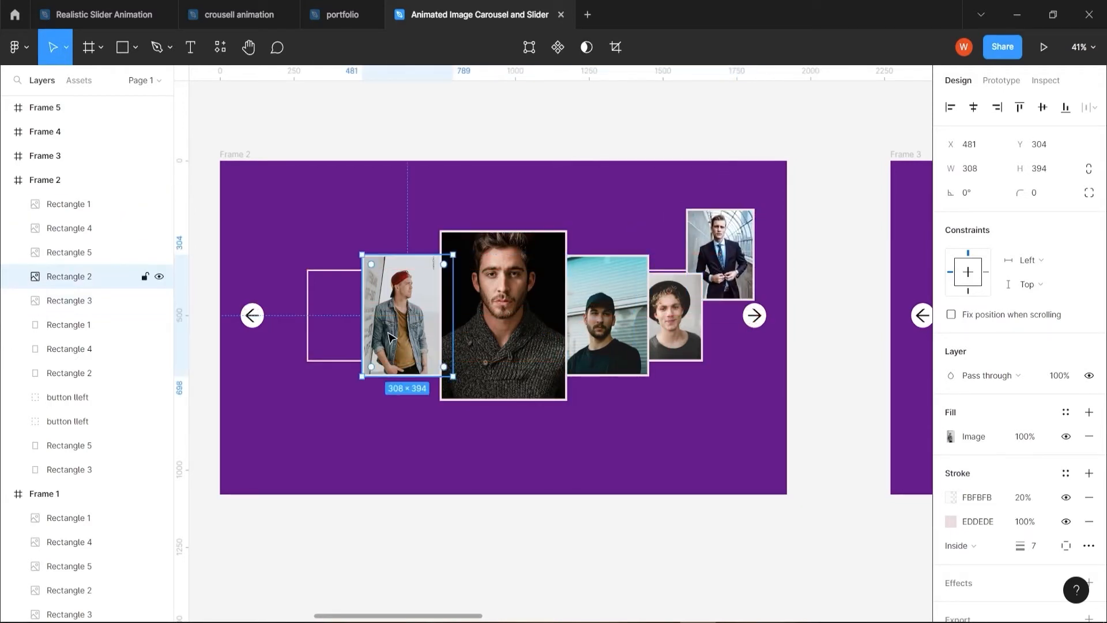
left_click(320, 361)
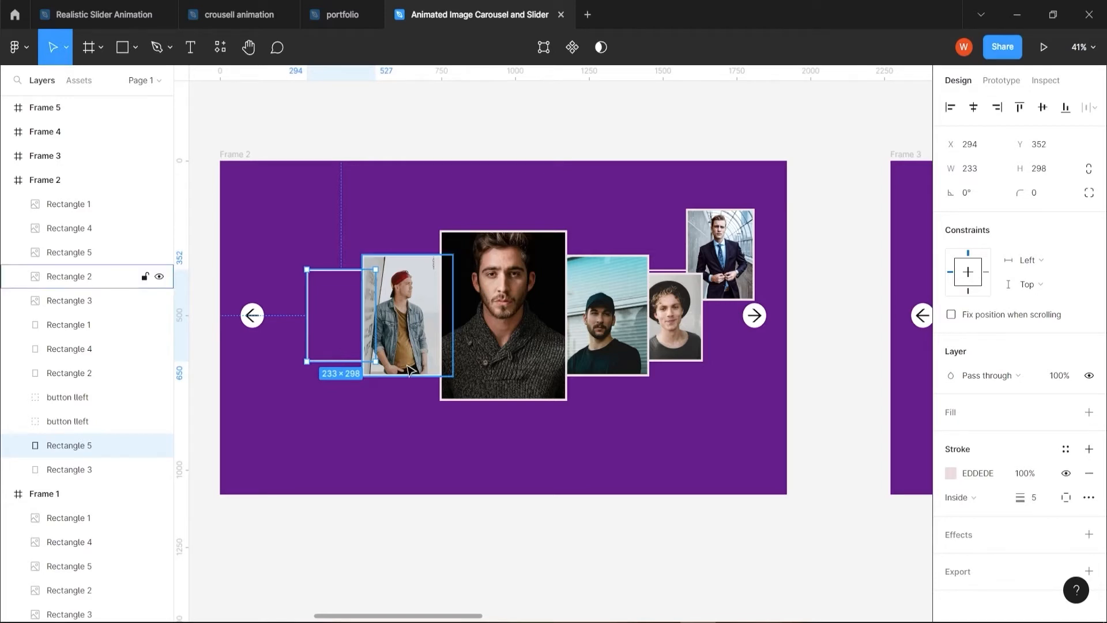
left_click(69, 276)
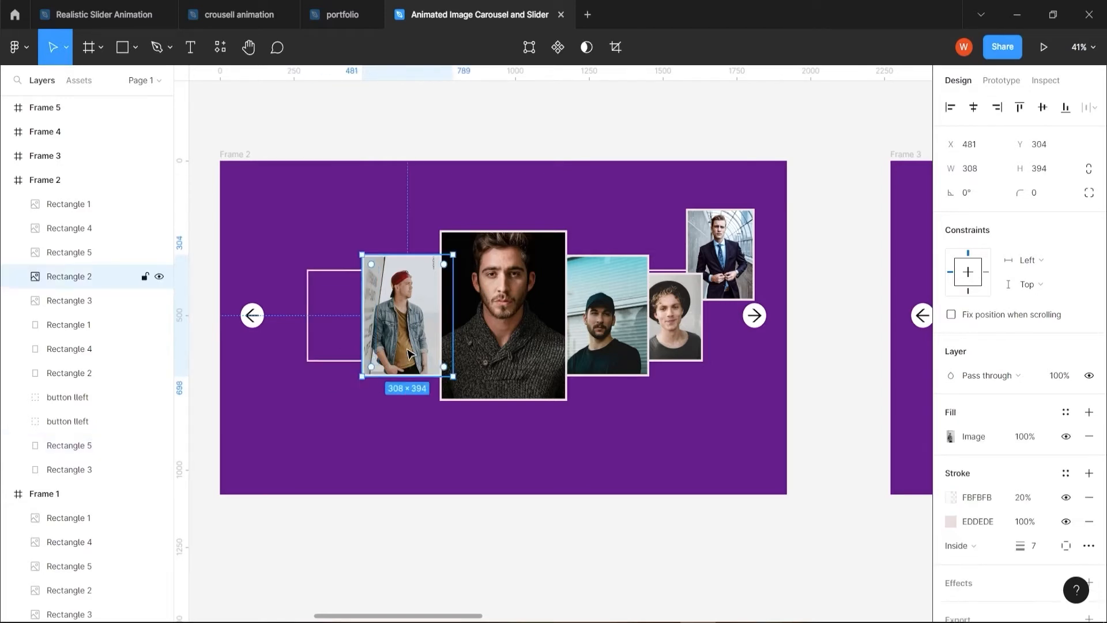
left_click(979, 173)
type("233")
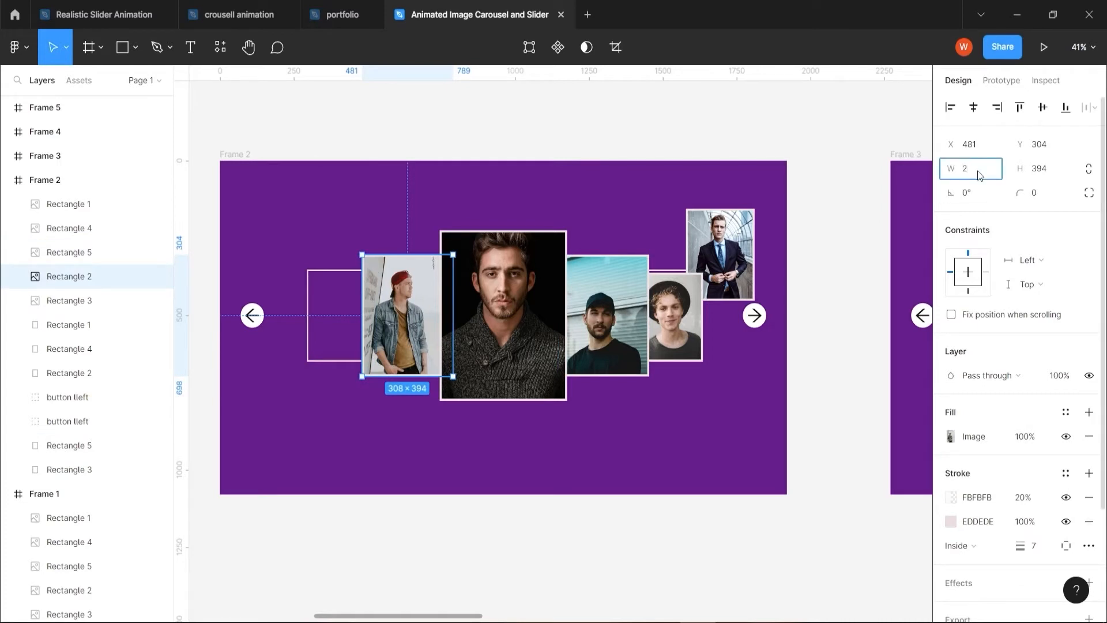
key("Tab")
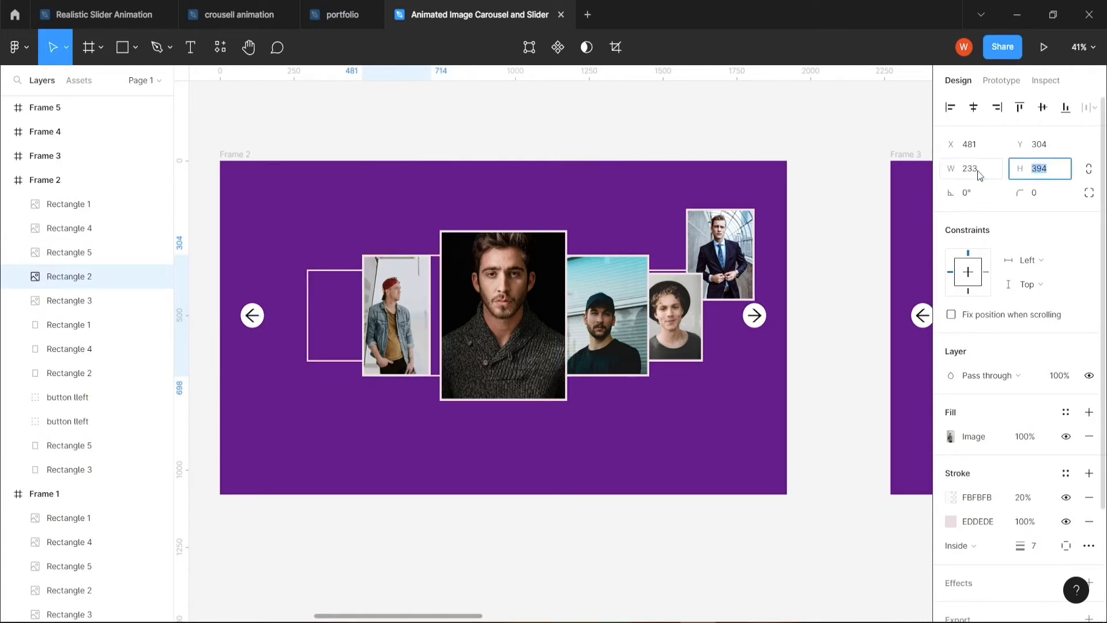
type("298")
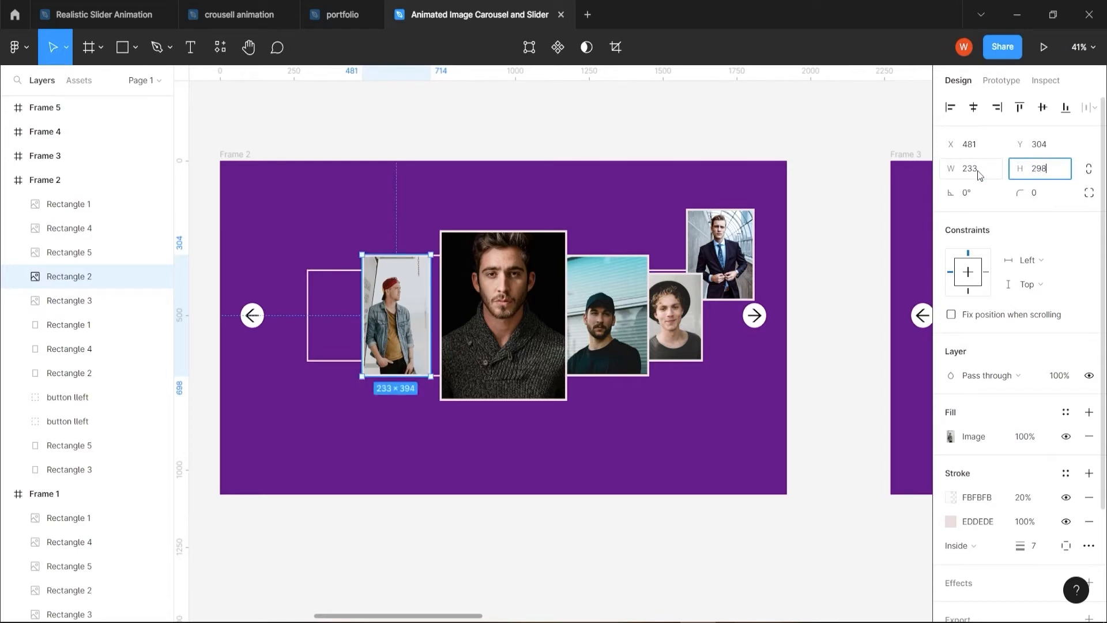
In Frame 2, resize the dark-sweater portrait to 308 × 394 and place it over the outlined card just left of centre
left_click(495, 370)
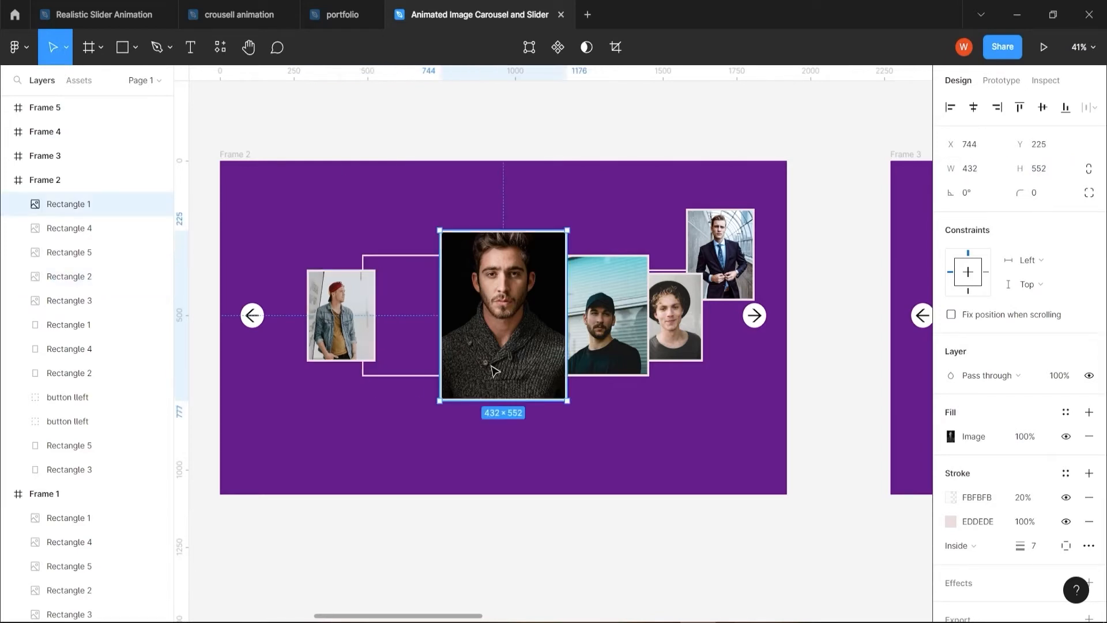
left_click(411, 374)
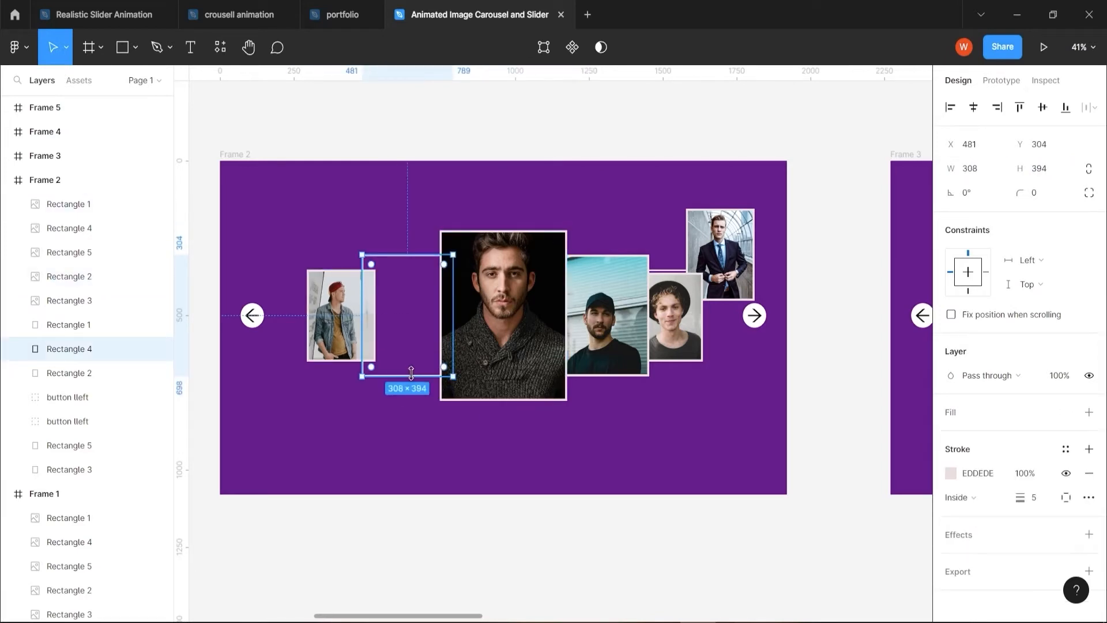
left_click(494, 363)
left_click(983, 172)
type("3")
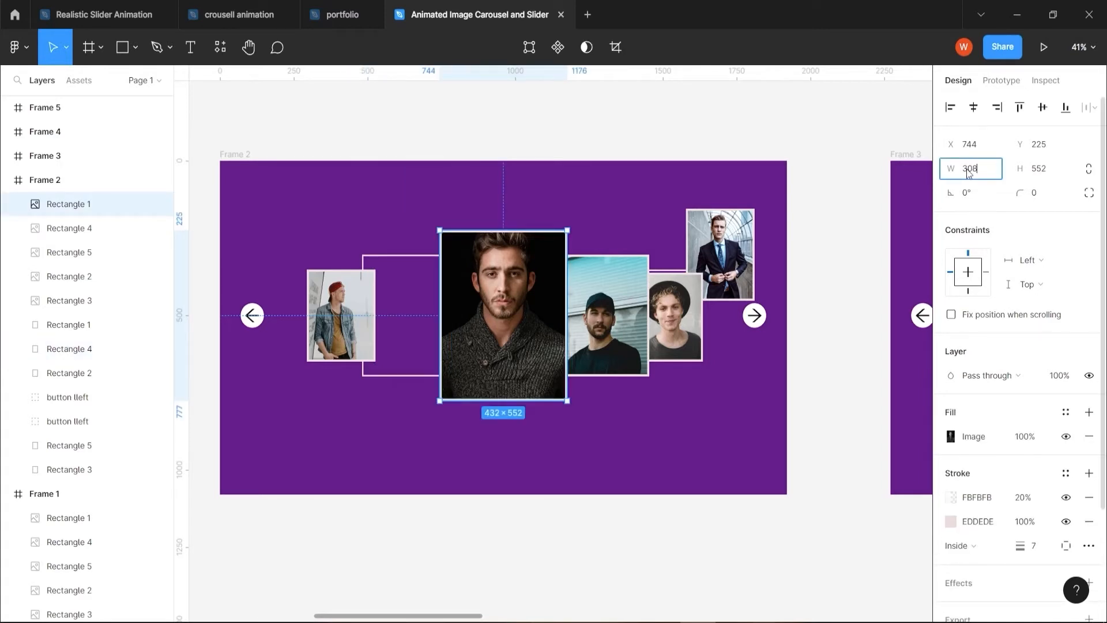
key("Tab")
type("3")
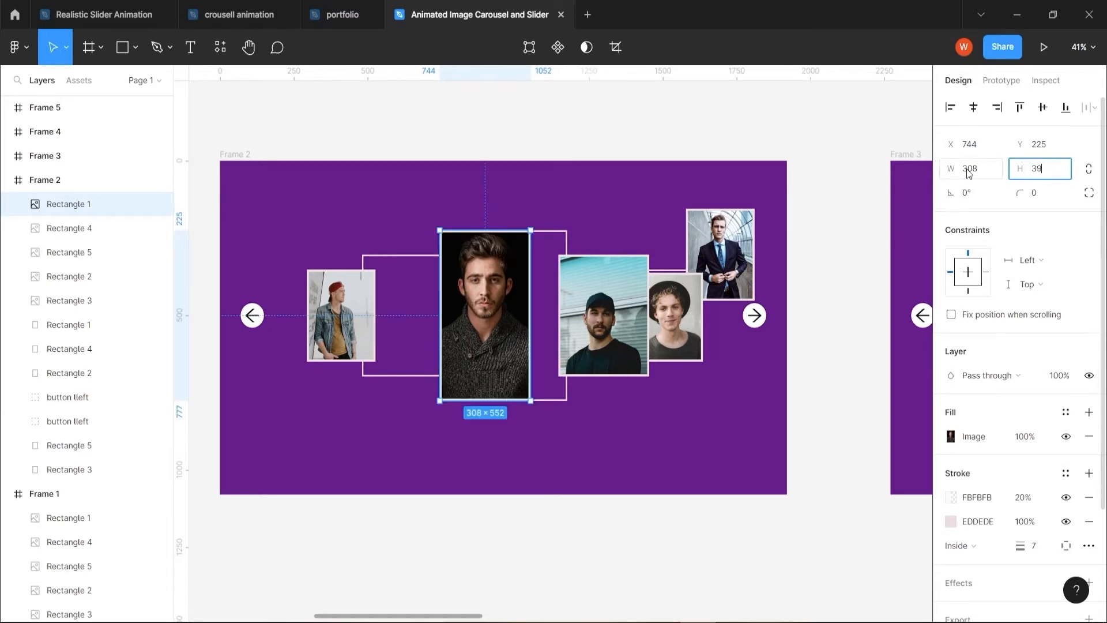
In Frame 2, resize the black-cap portrait to 432 × 552 and place it over the central outlined card, in front of the others
left_click(501, 398)
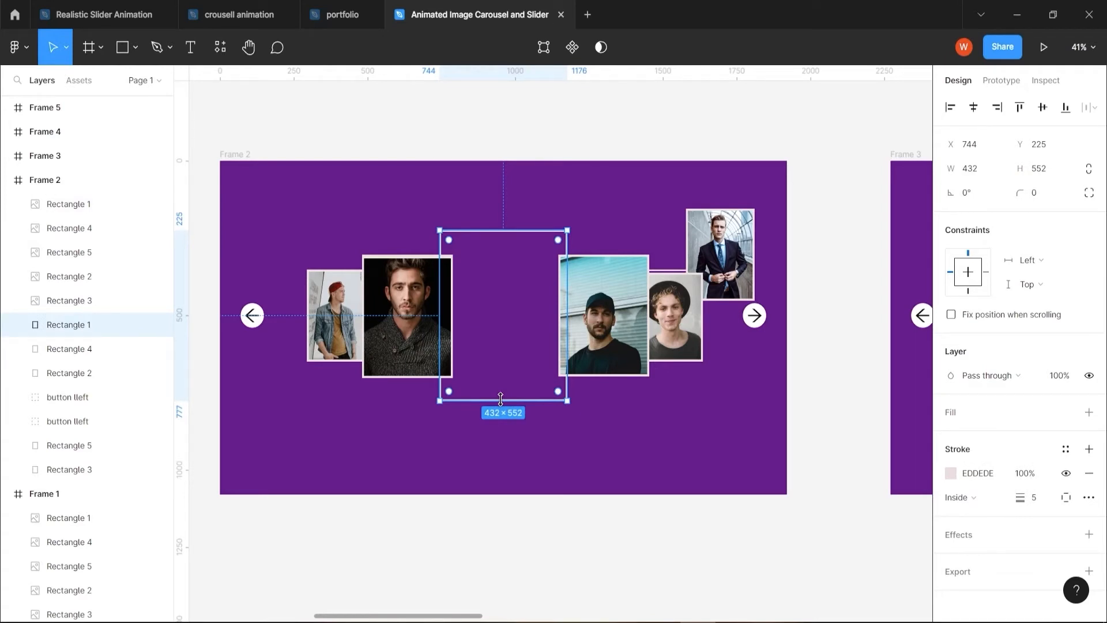
left_click(602, 372)
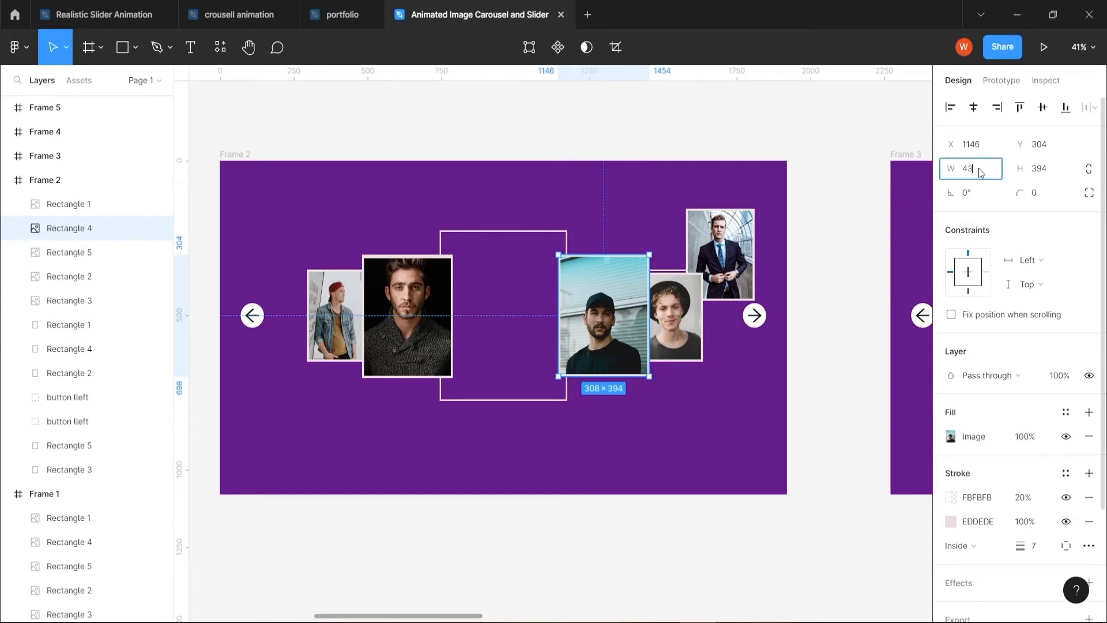
key("Tab")
type("55")
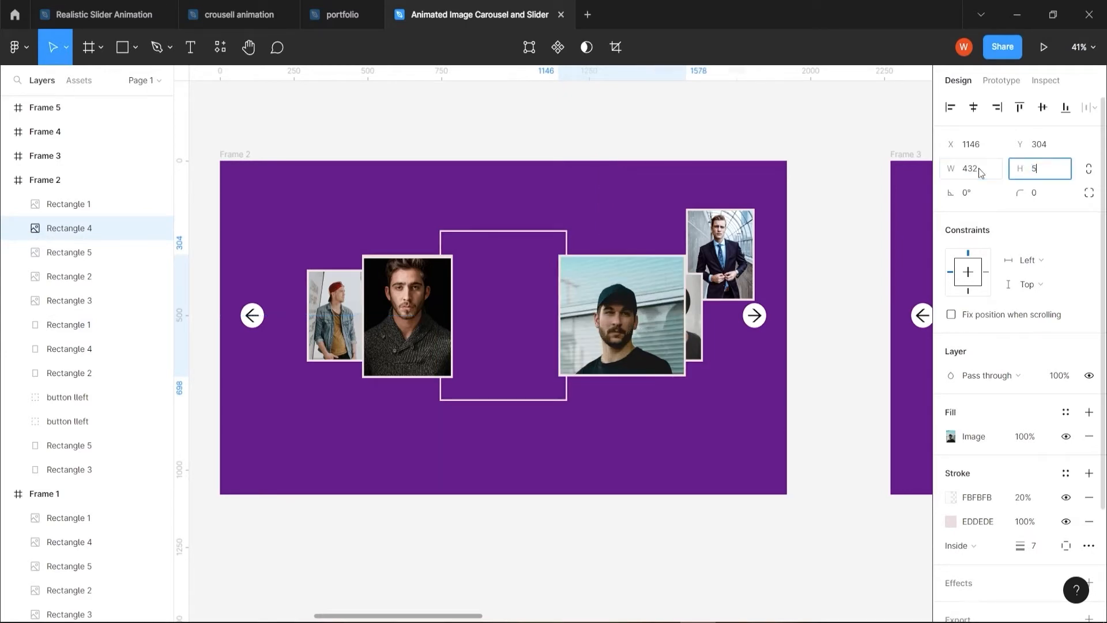
type("2")
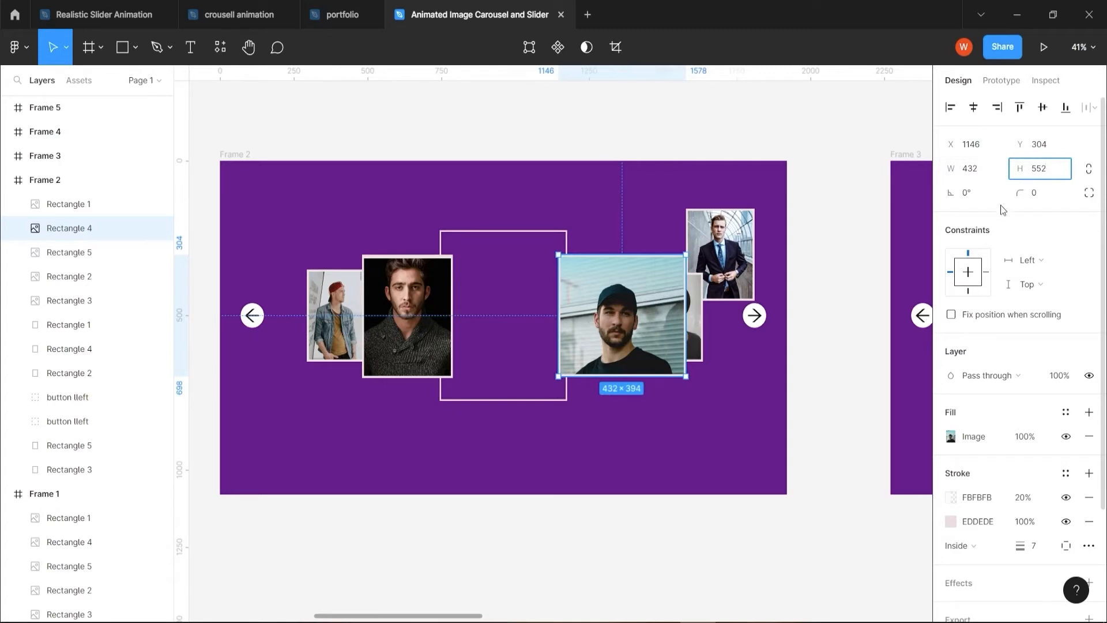
right_click(474, 179)
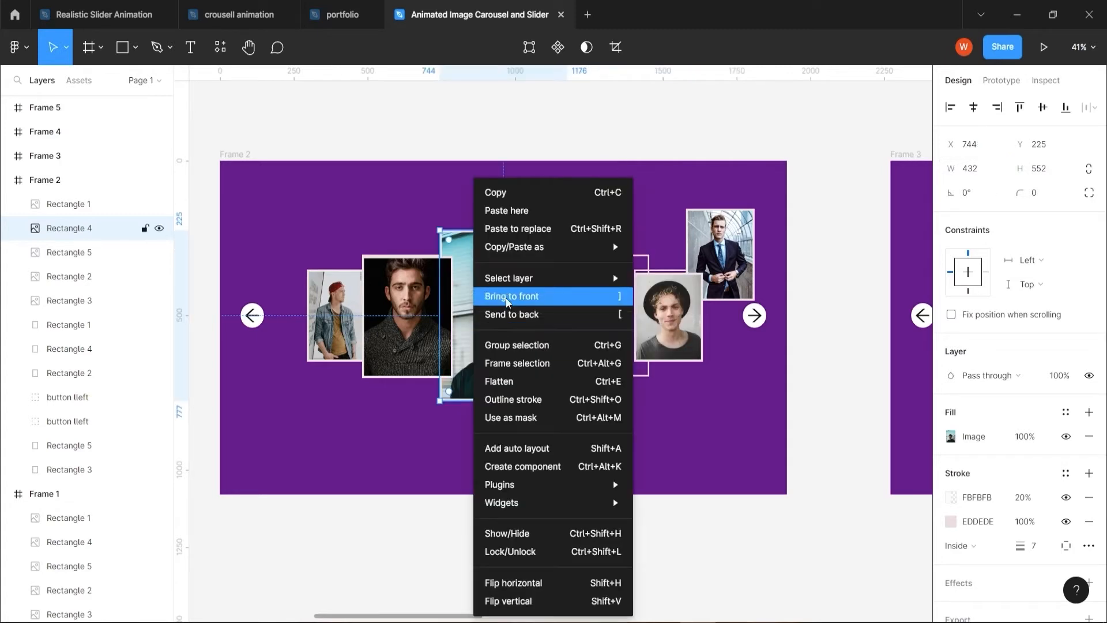
left_click(507, 296)
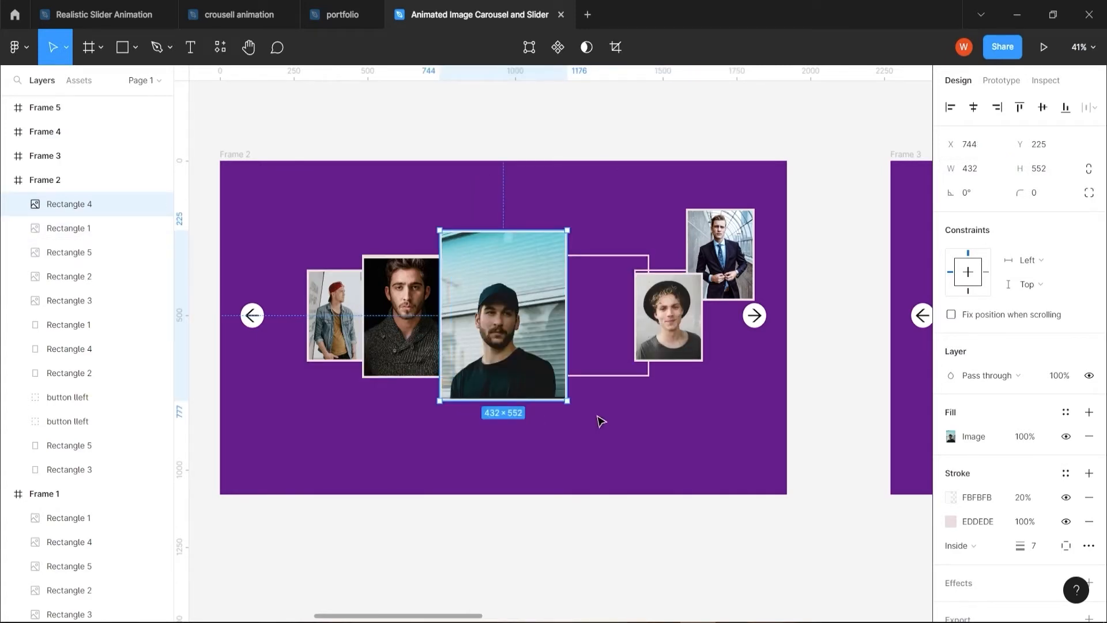
In Frame 2, resize the black-hat portrait to 308 × 394 to match the outlined card just right of centre
left_click(659, 343)
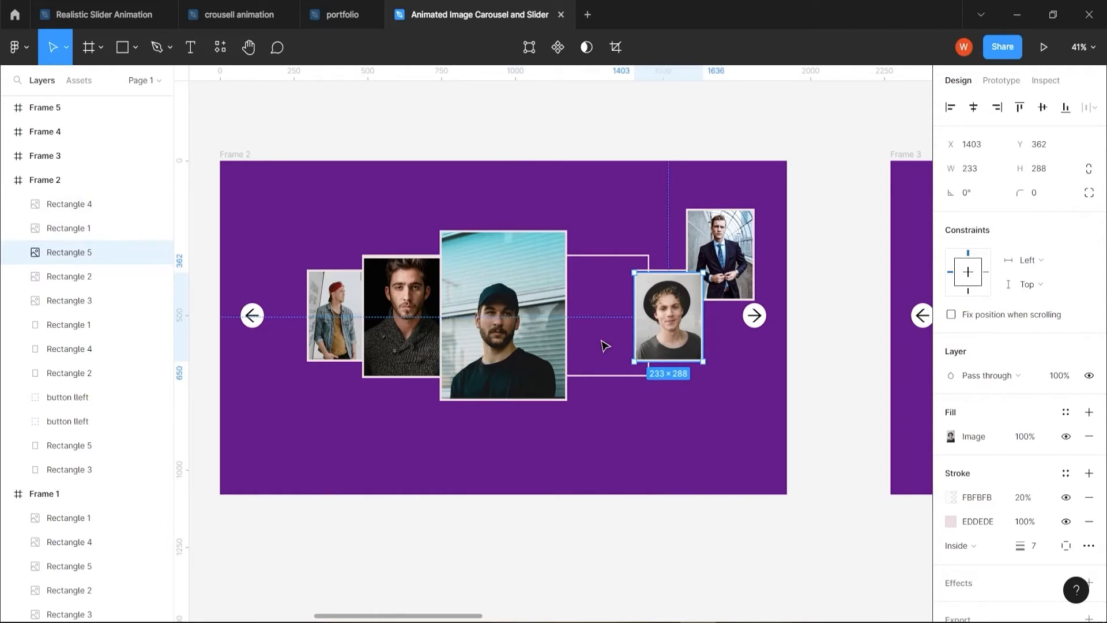
left_click(600, 376)
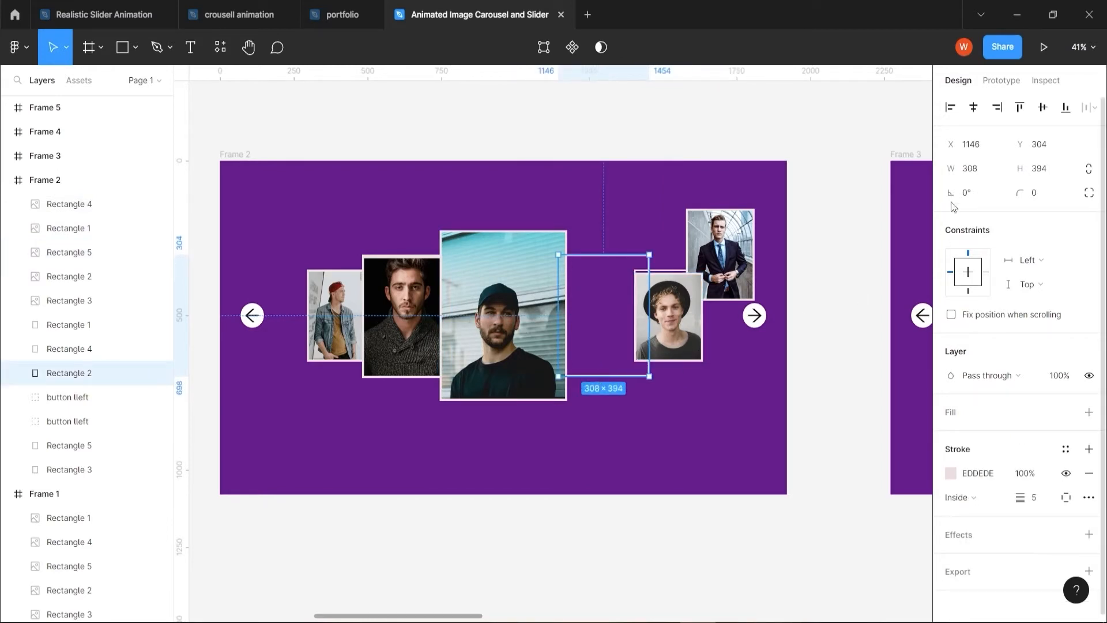
left_click(677, 340)
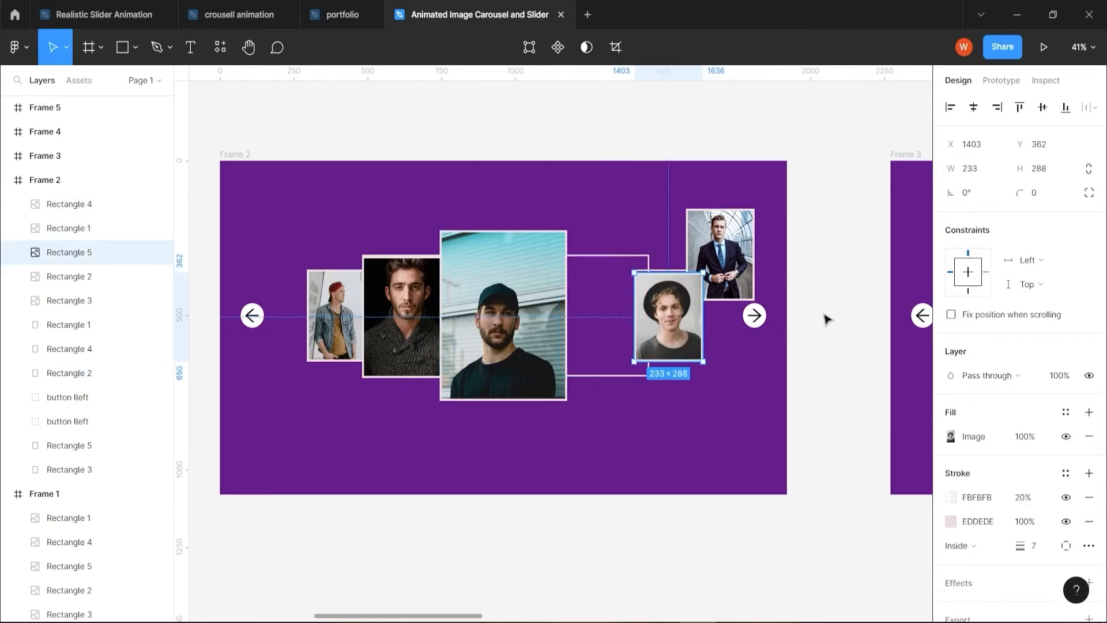
left_click(978, 173)
type("308")
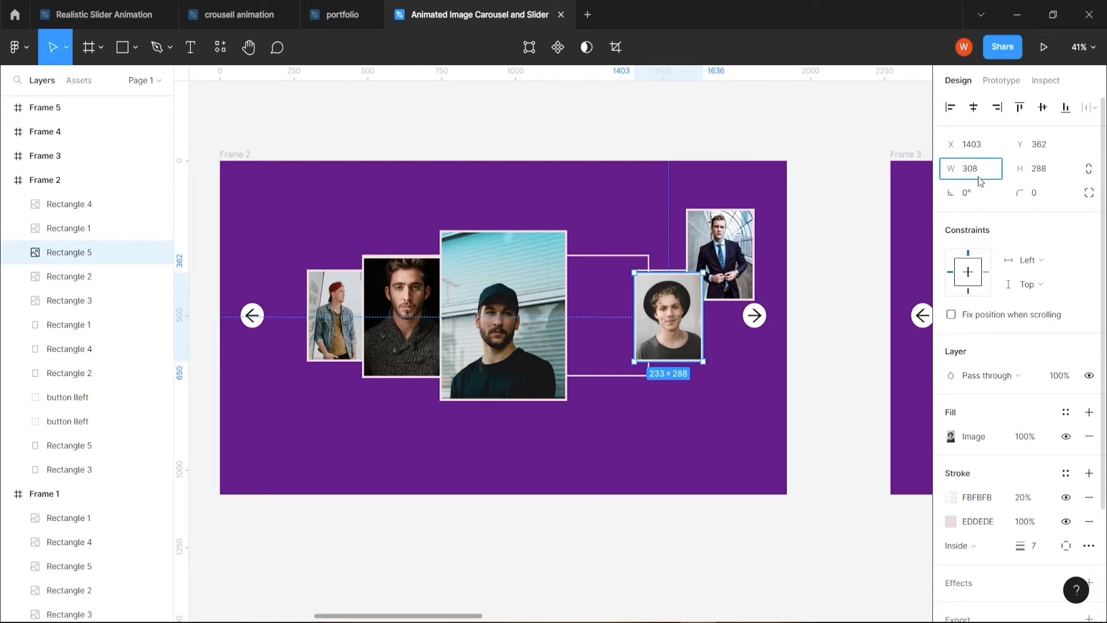
key("Tab")
type("3")
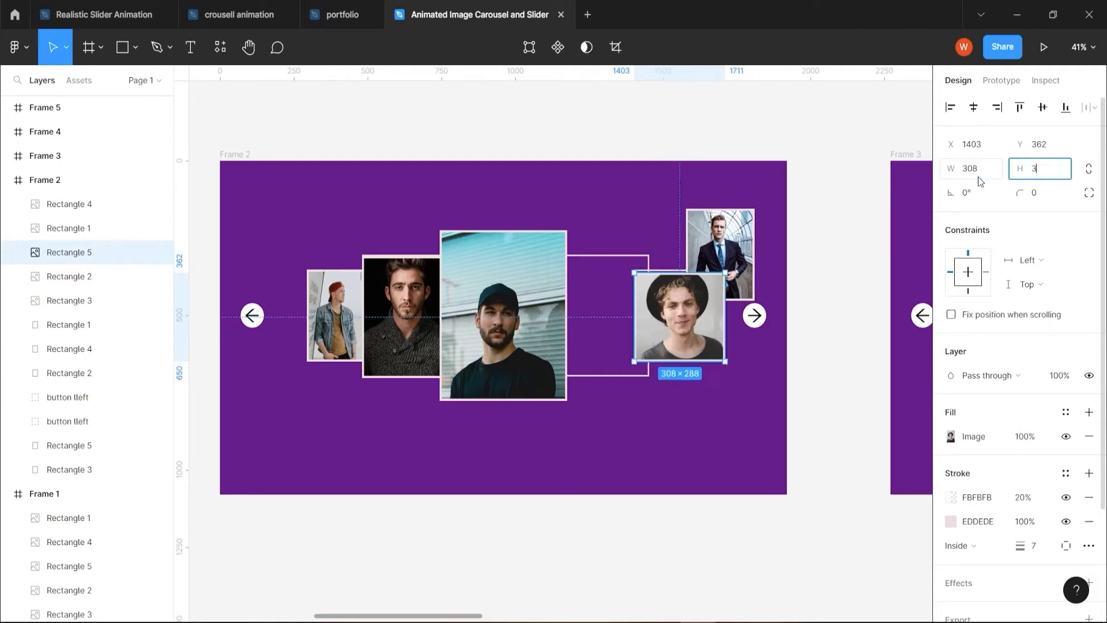
type("4")
key("Return")
Place the black-hat portrait over the outlined card right of centre in Frame 2 and bring the black-cap portrait to the front
left_click_drag(682, 331, 608, 311)
right_click(545, 375)
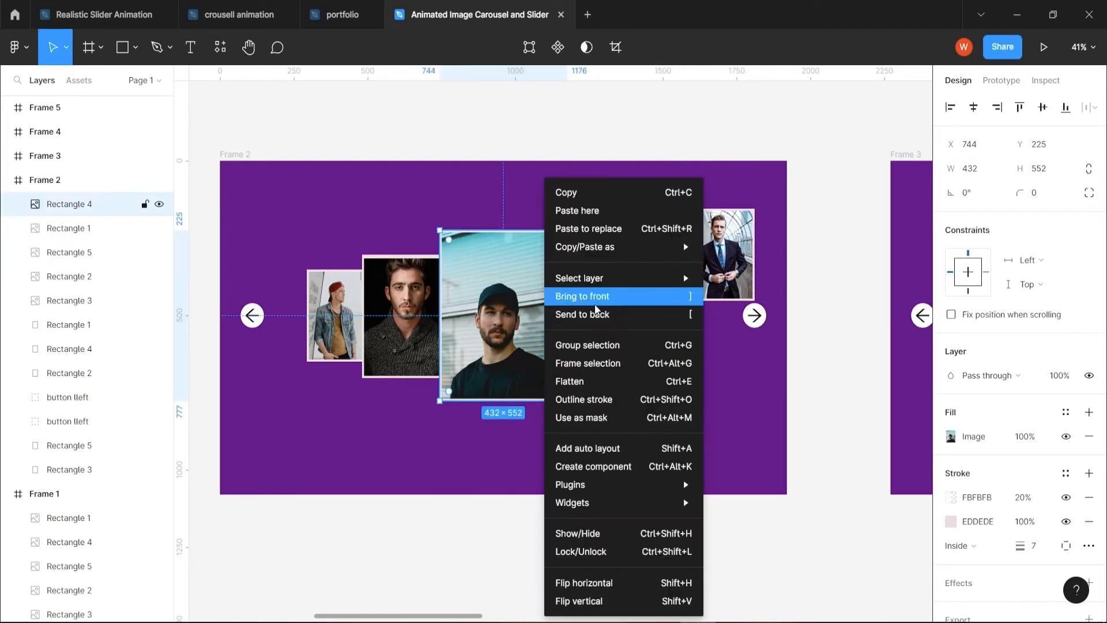
left_click(597, 311)
left_click(624, 441)
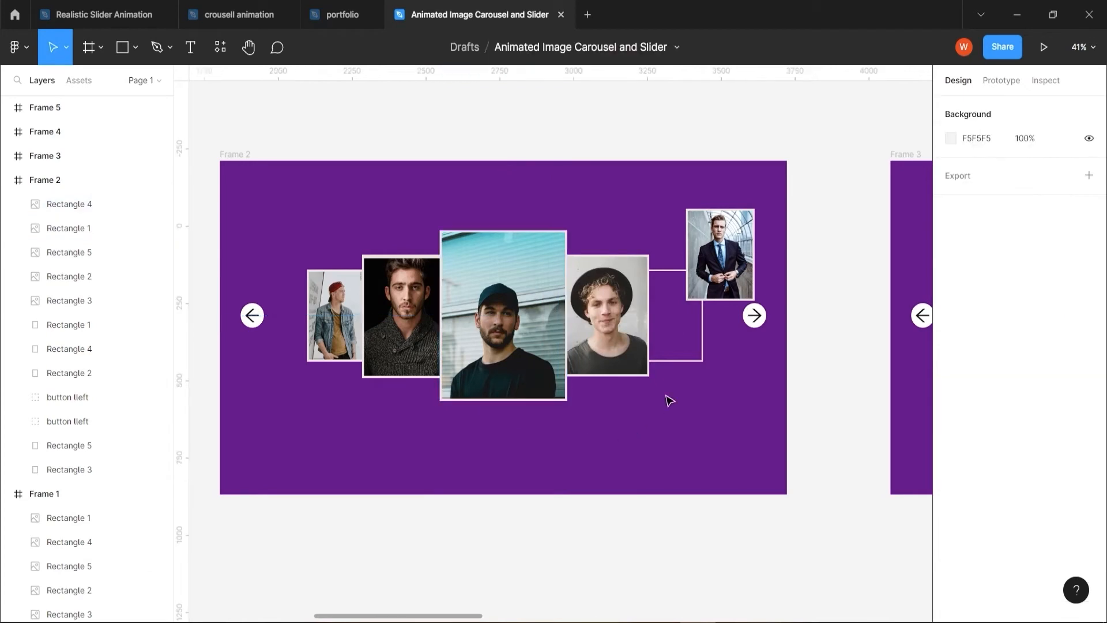
In Frame 2, move the dark-suit portrait from the upper right onto the vacated rightmost 233 × 298 outlined card
left_click(727, 276)
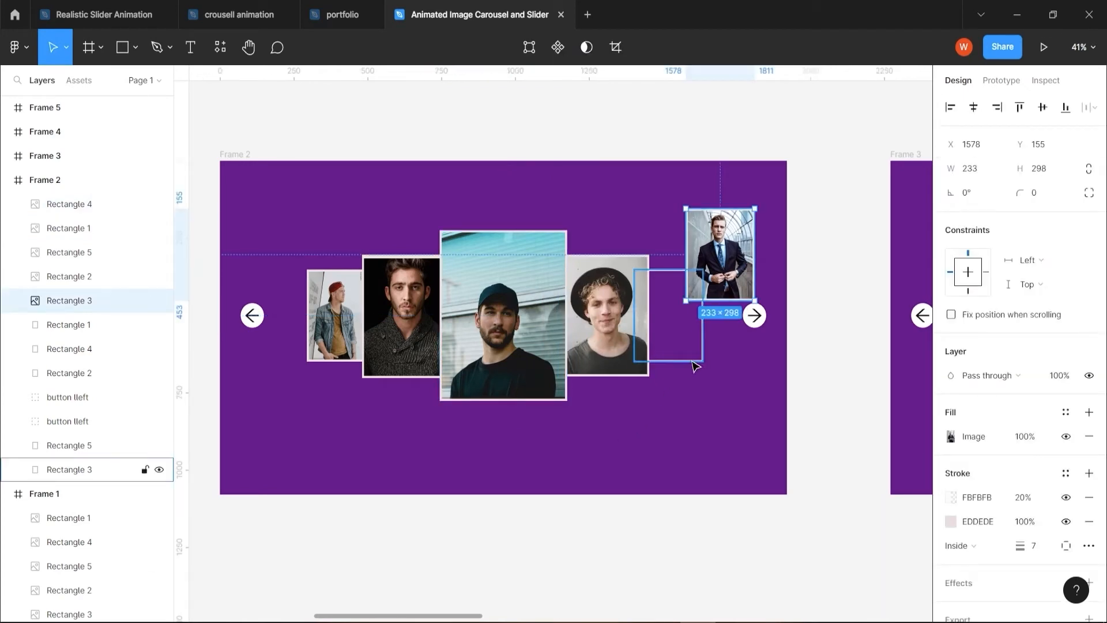
left_click(694, 363)
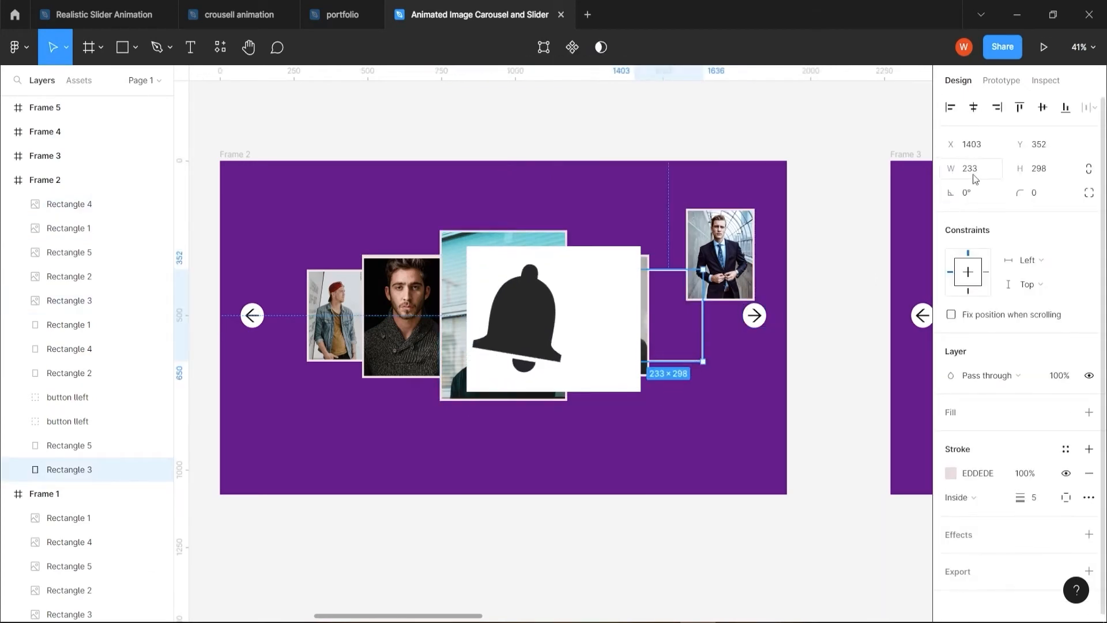
left_click(728, 270)
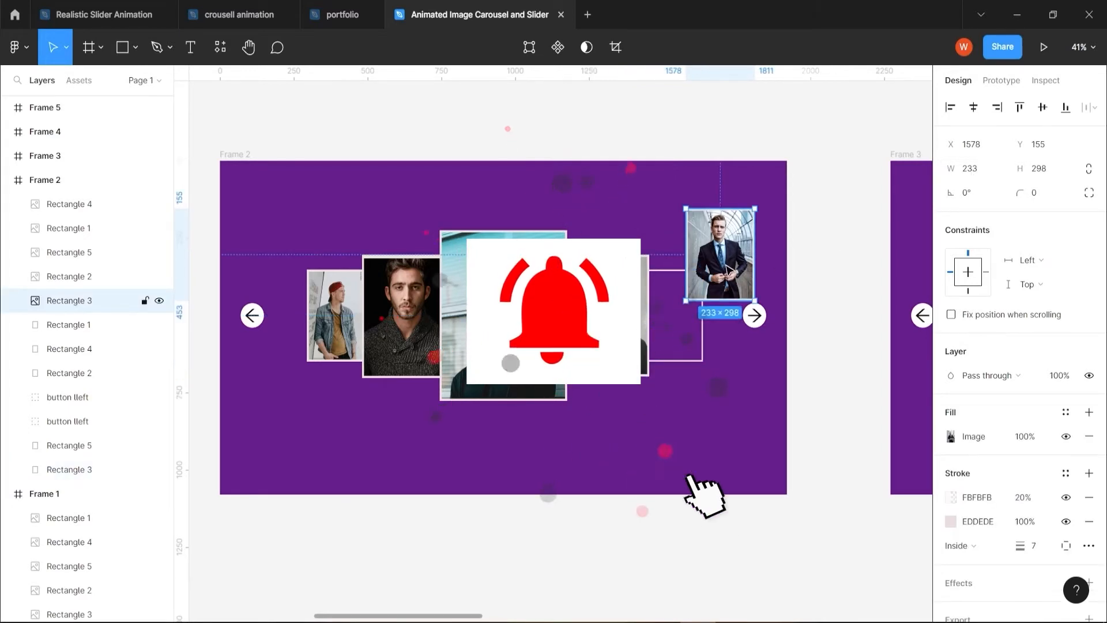
left_click_drag(728, 270, 686, 317)
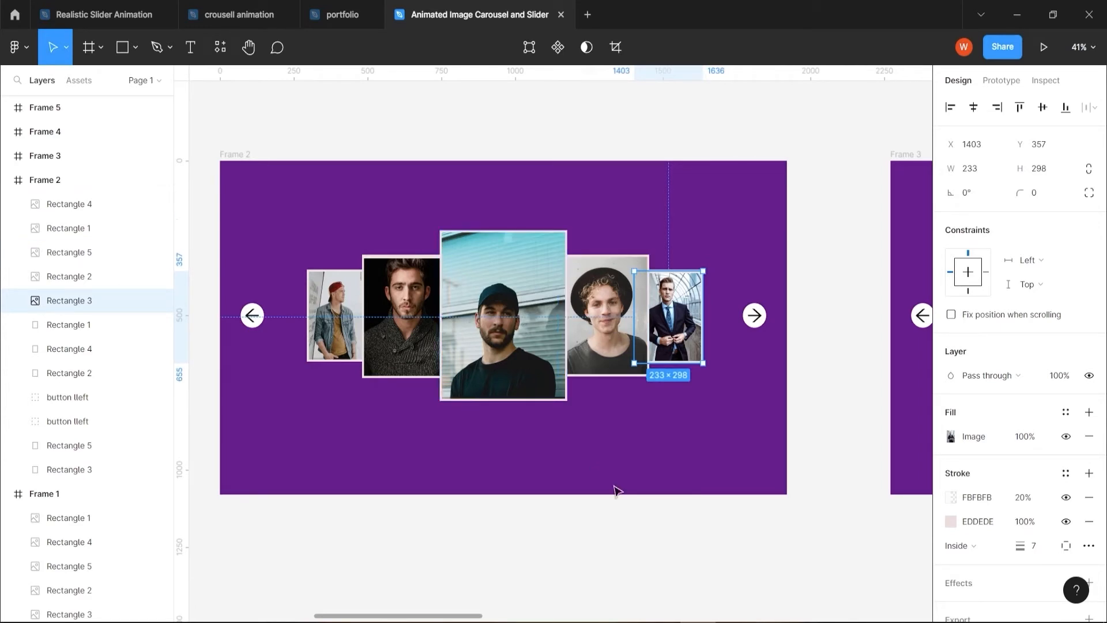
In Frame 3, resize the black-hat portrait to 432 × 552 and move it below the central portrait
scroll(522, 470, "right", 10)
left_click(774, 325)
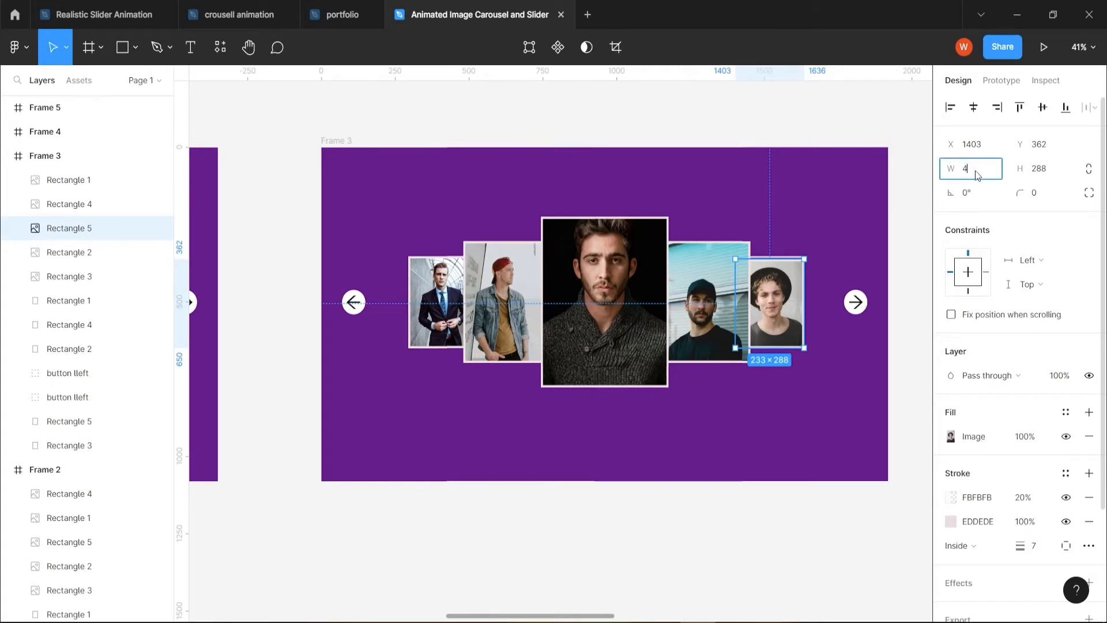
key("Tab")
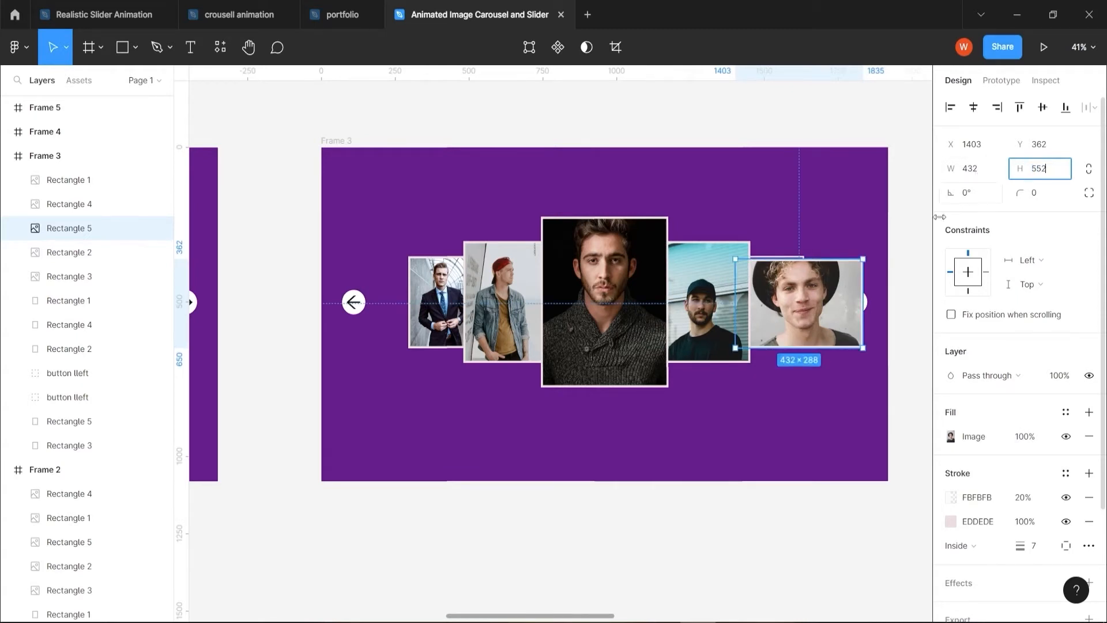
Clear the cards in Frame 3, placing the dark-sweater portrait on the leftmost card and the black-hat portrait in the centre
left_click_drag(704, 242, 688, 249)
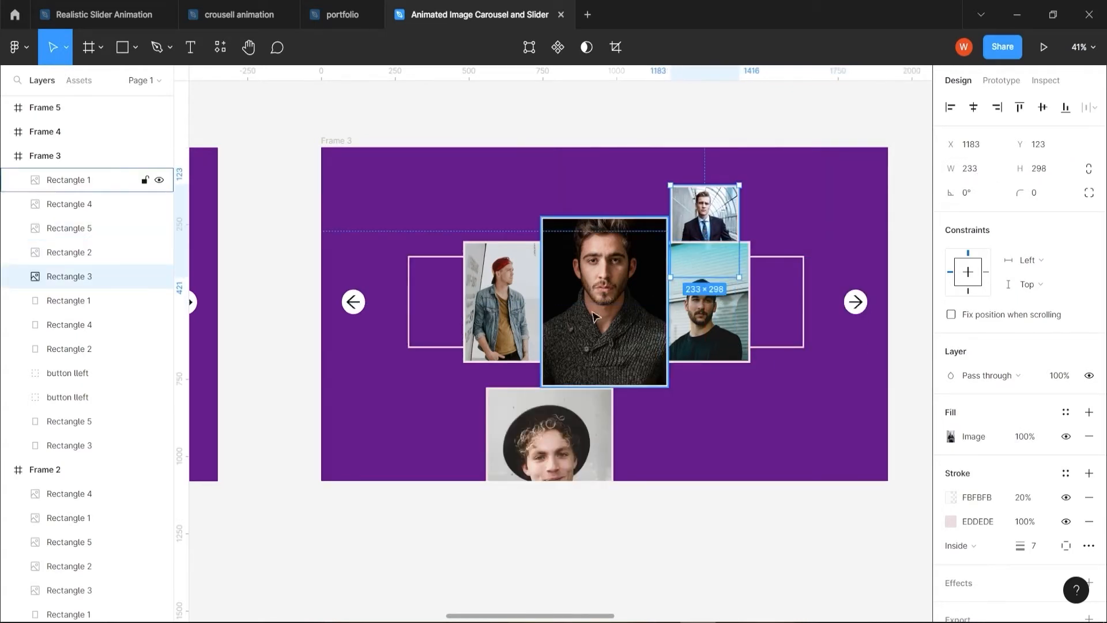
left_click_drag(516, 307, 425, 309)
left_click_drag(612, 328, 502, 334)
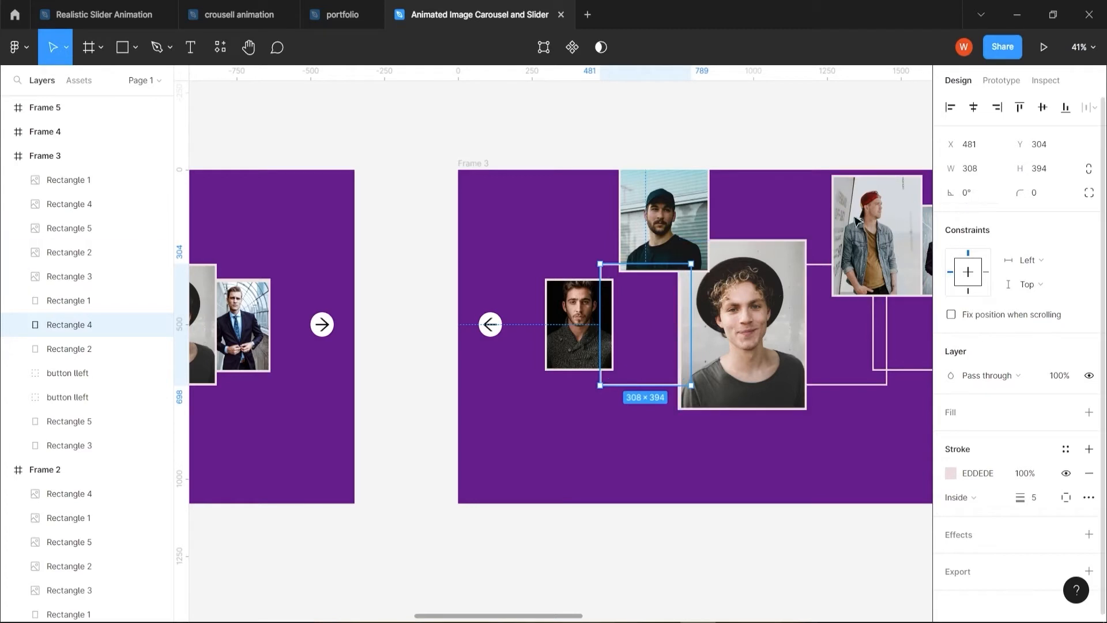
In Frame 3, place the black-cap portrait over the card left of centre and bring the central black-hat portrait to the front
left_click(672, 231)
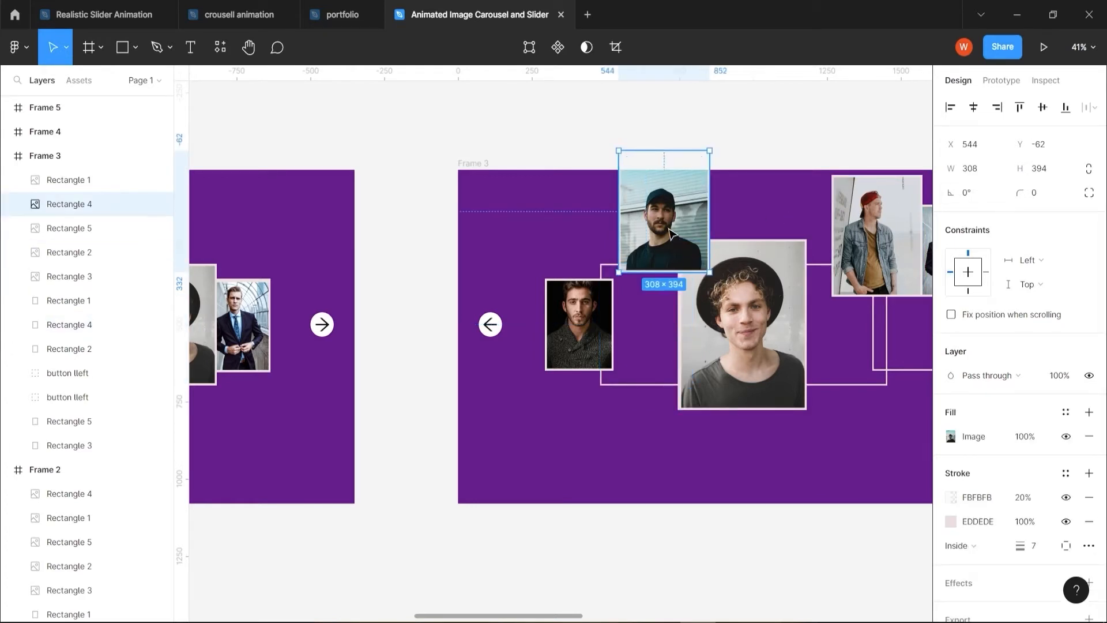
left_click_drag(672, 230, 655, 345)
left_click(715, 343)
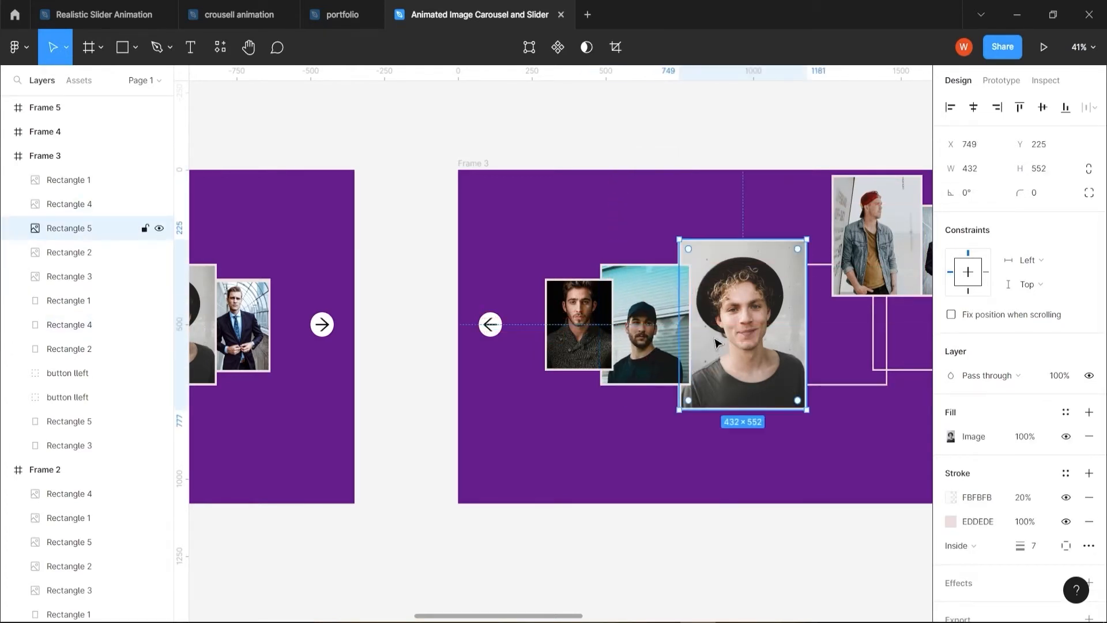
right_click(715, 343)
left_click(724, 294)
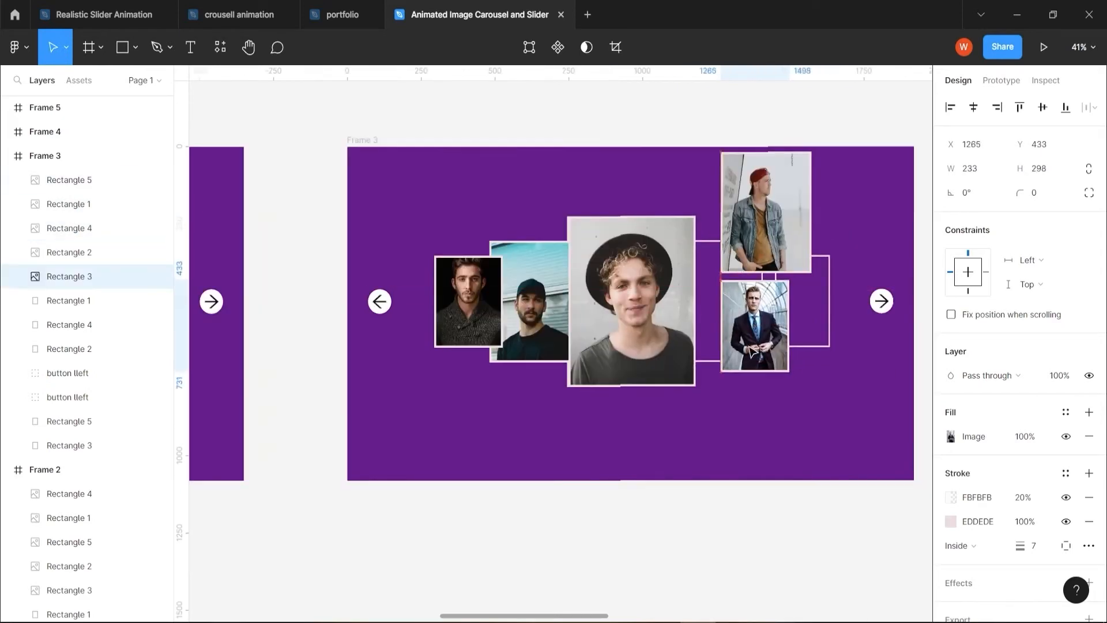
In Frame 3, fit the dark-suit portrait to the card right of centre at 308 × 394 and the red-cap portrait to the rightmost card
left_click_drag(751, 350, 733, 341)
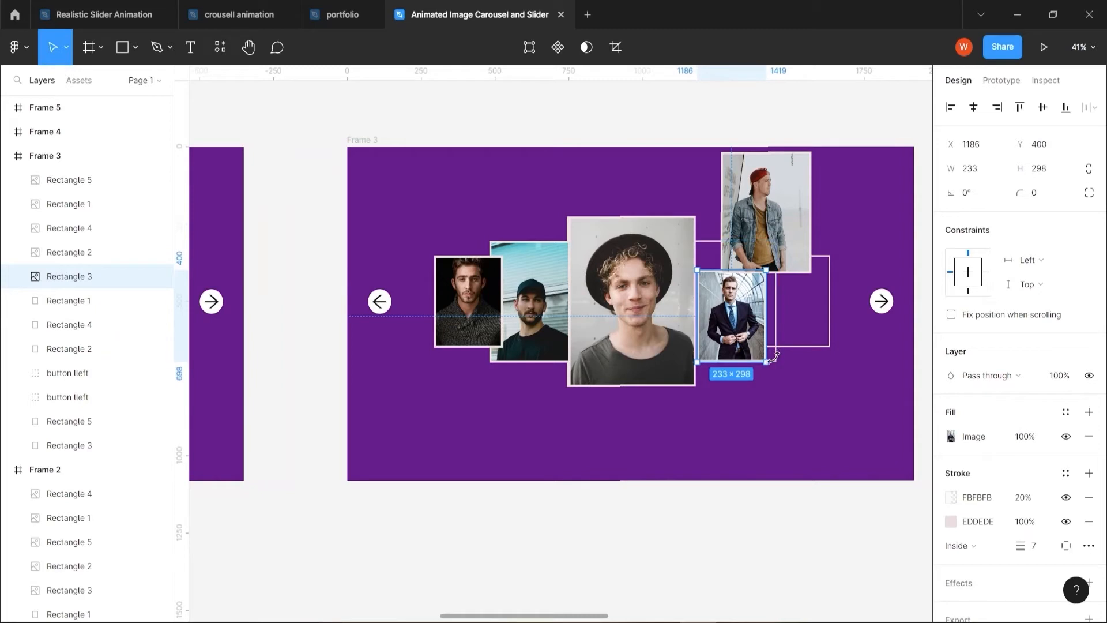
left_click(974, 170)
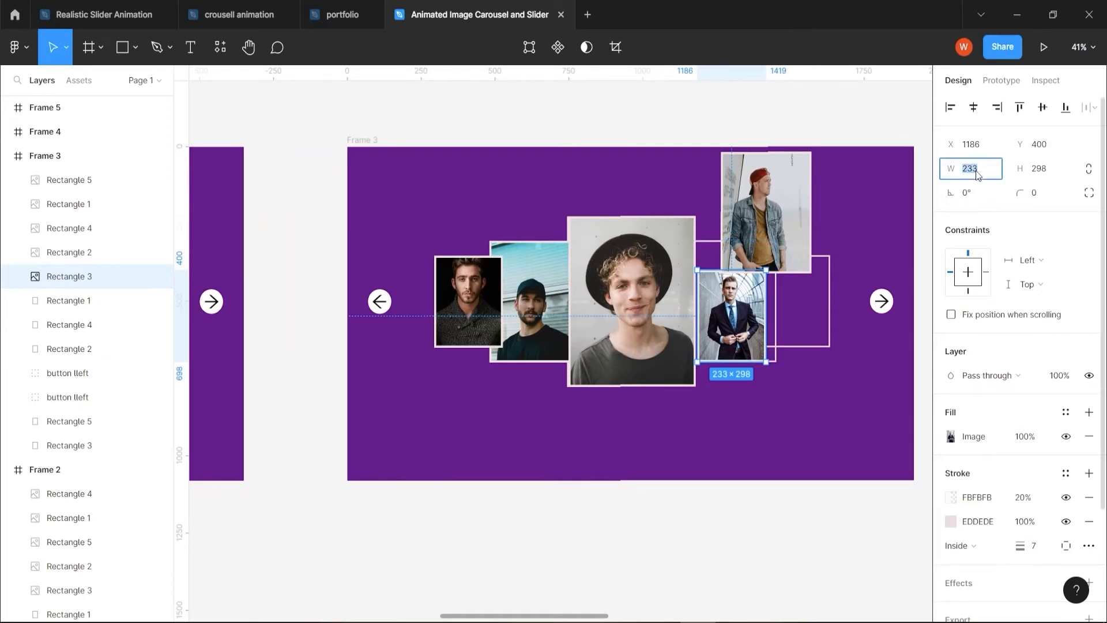
type("308")
left_click(1039, 176)
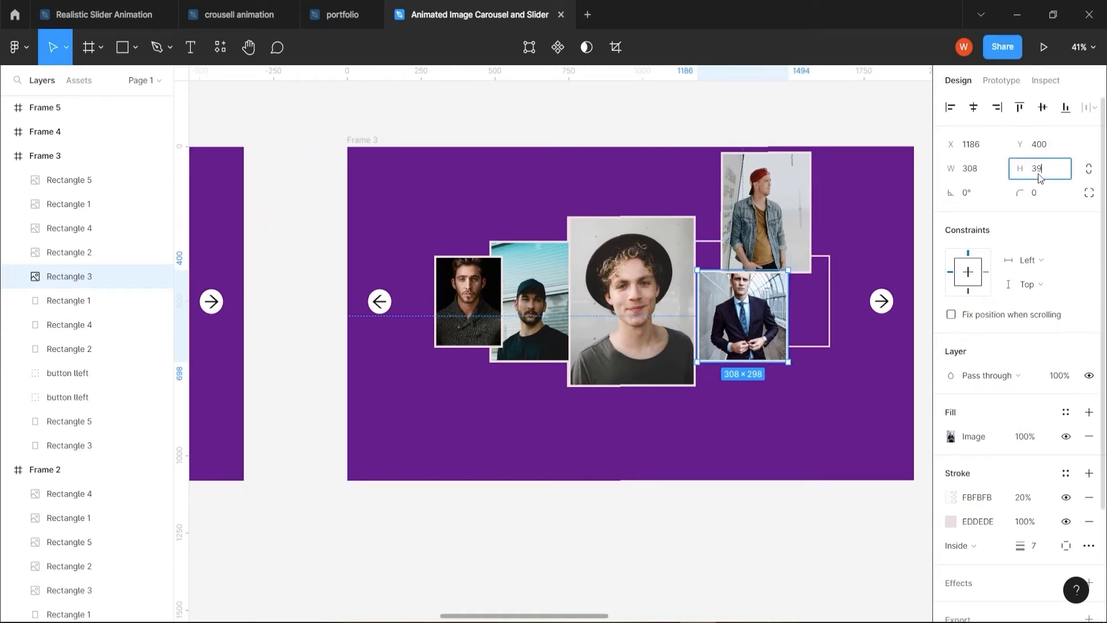
left_click(777, 512)
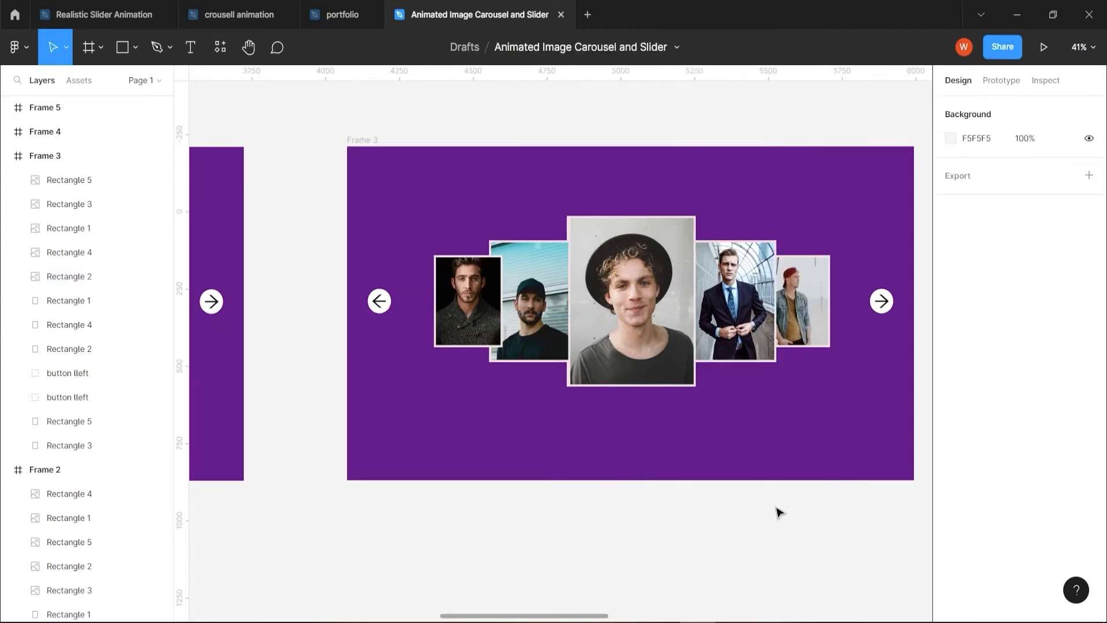
scroll(754, 509, "down", 5)
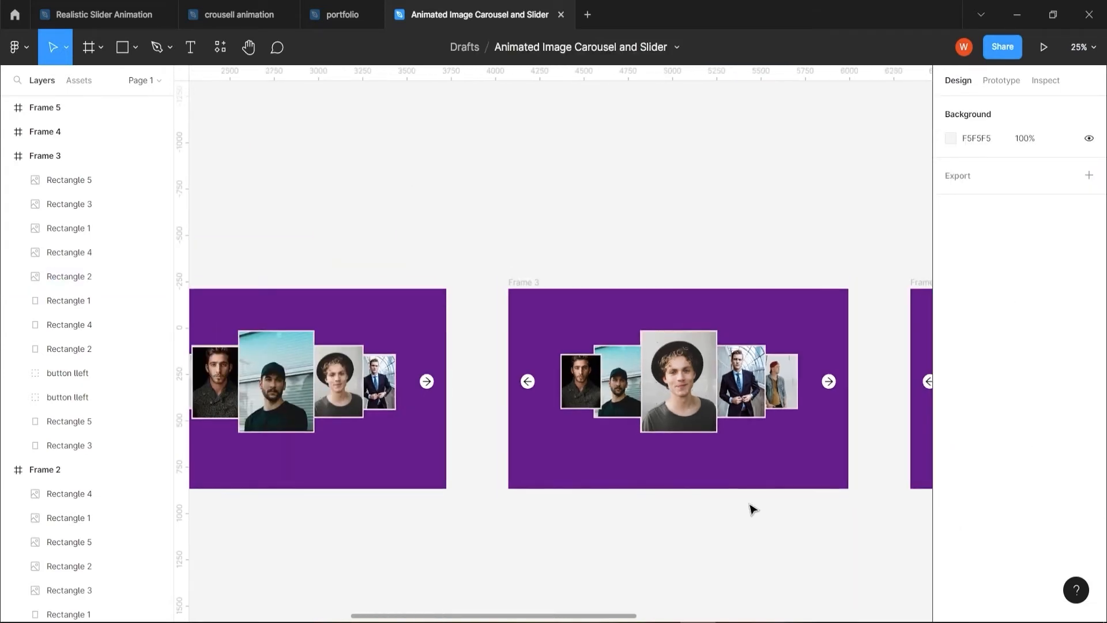
left_click_drag(846, 544, 591, 489)
scroll(657, 483, "right", 5)
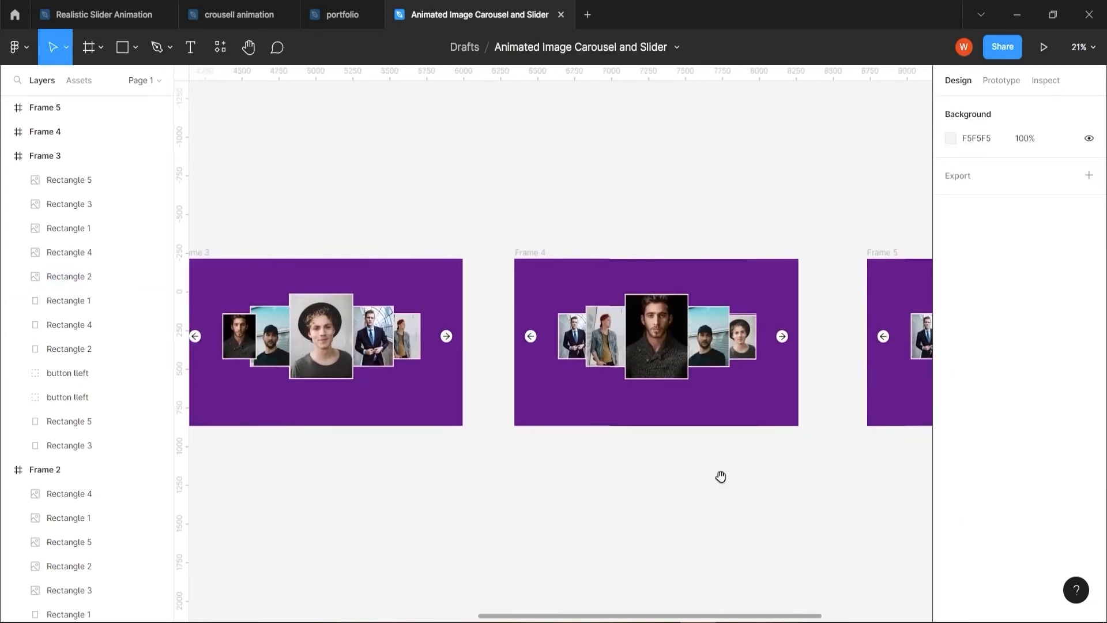
scroll(663, 490, "down", 1)
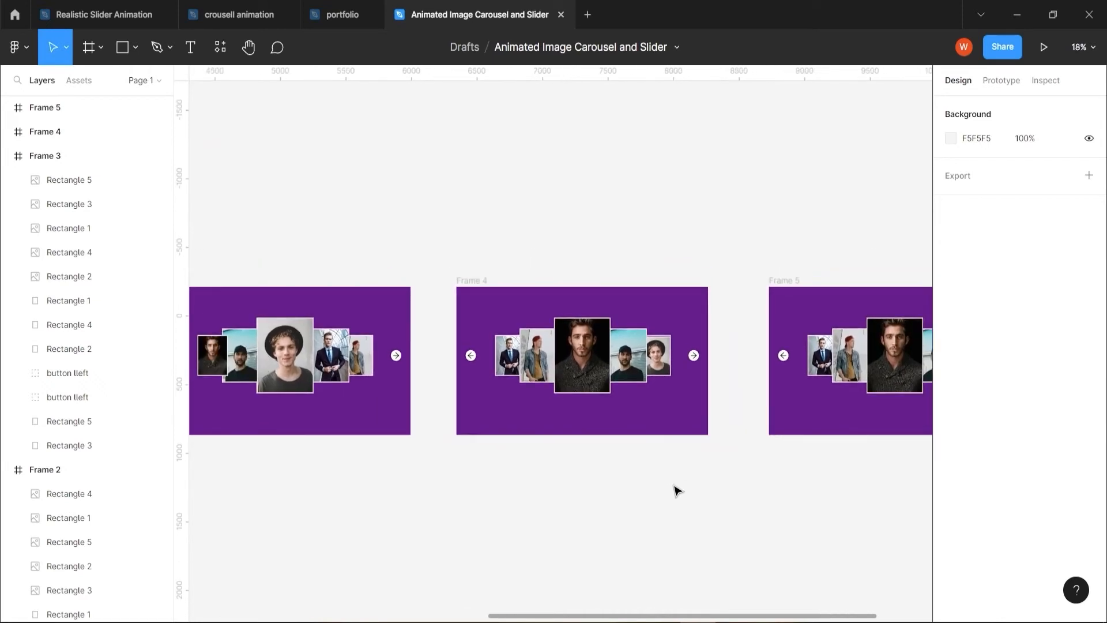
scroll(675, 490, "down", 1)
left_click_drag(769, 526, 696, 483)
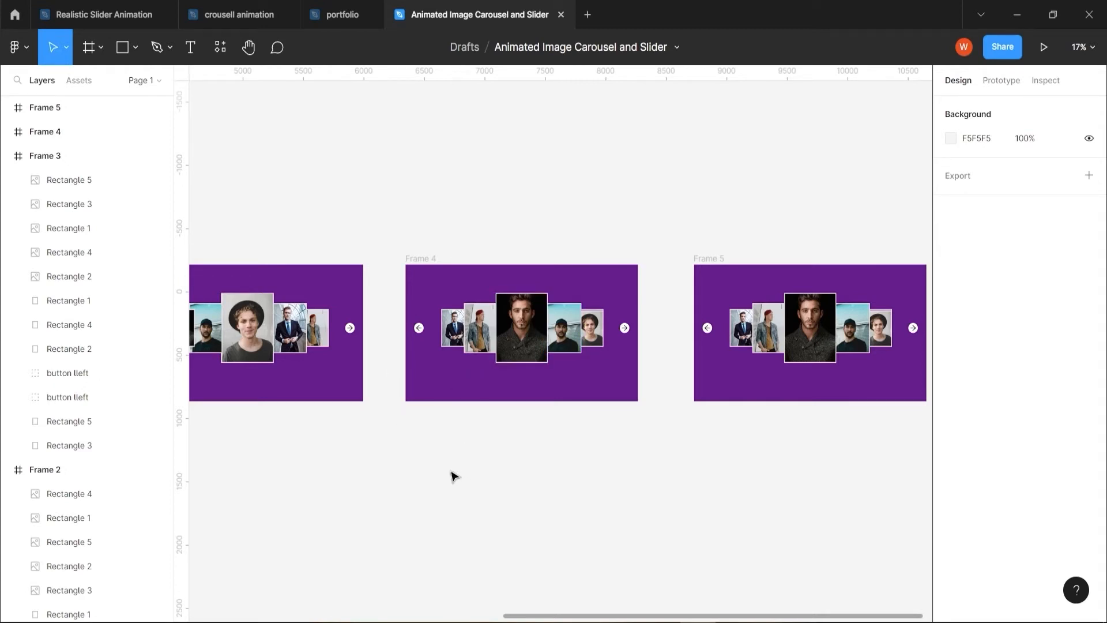
Rearrange Frame 4's portraits from left to right as black cap, black hat, dark suit (432 × 552, in front), red cap (308 × 394) and dark sweater
left_click_drag(452, 476, 517, 435)
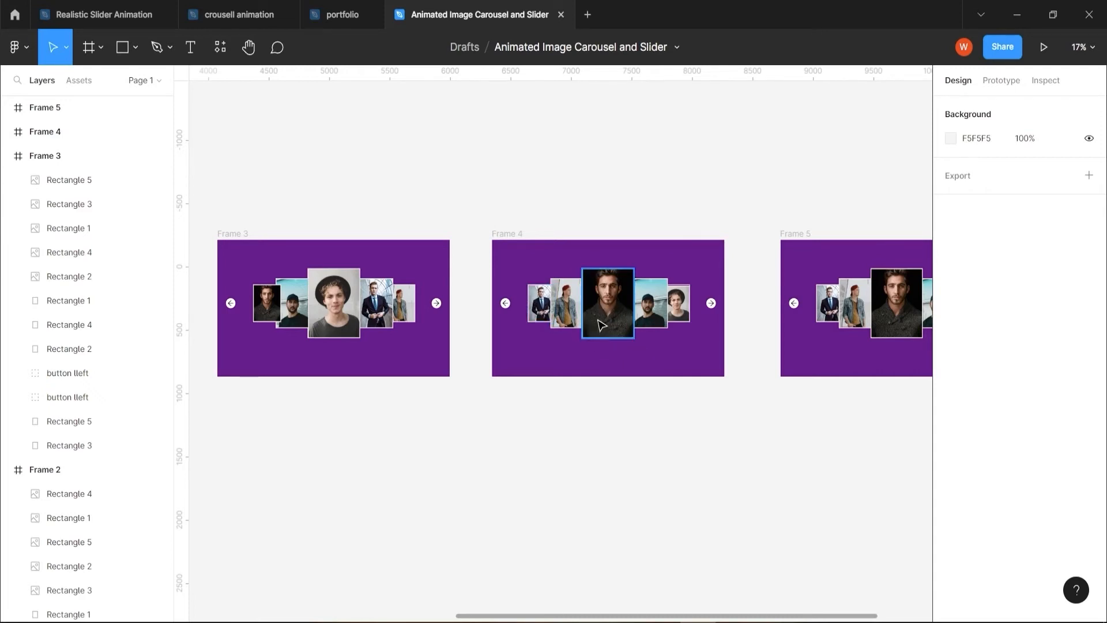
scroll(599, 328, "up", 3)
left_click(539, 303)
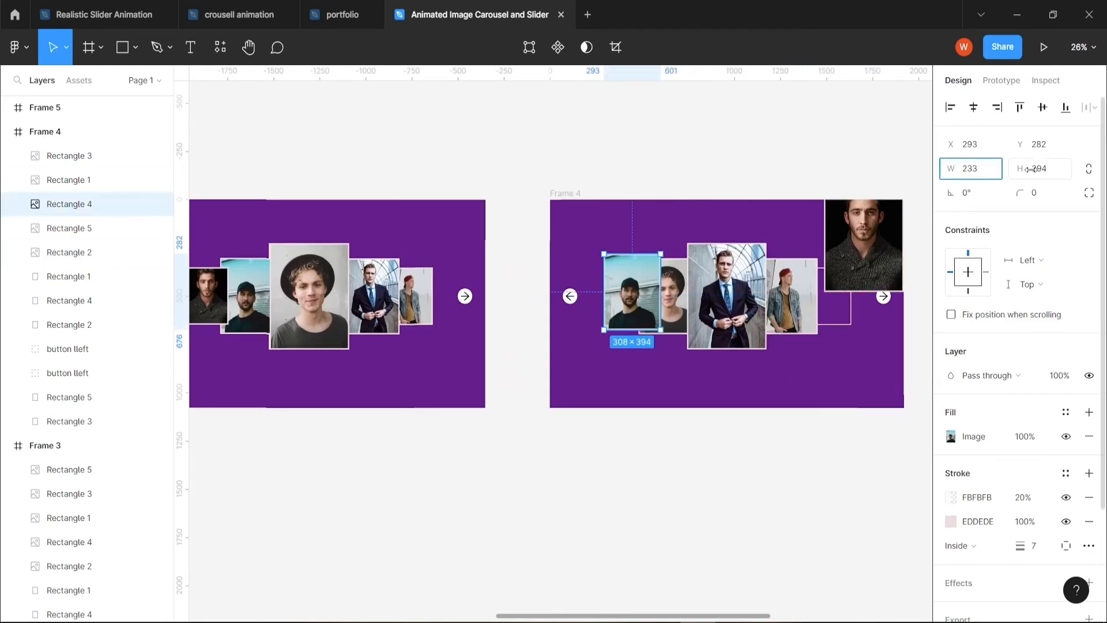
right_click(709, 295)
left_click(742, 296)
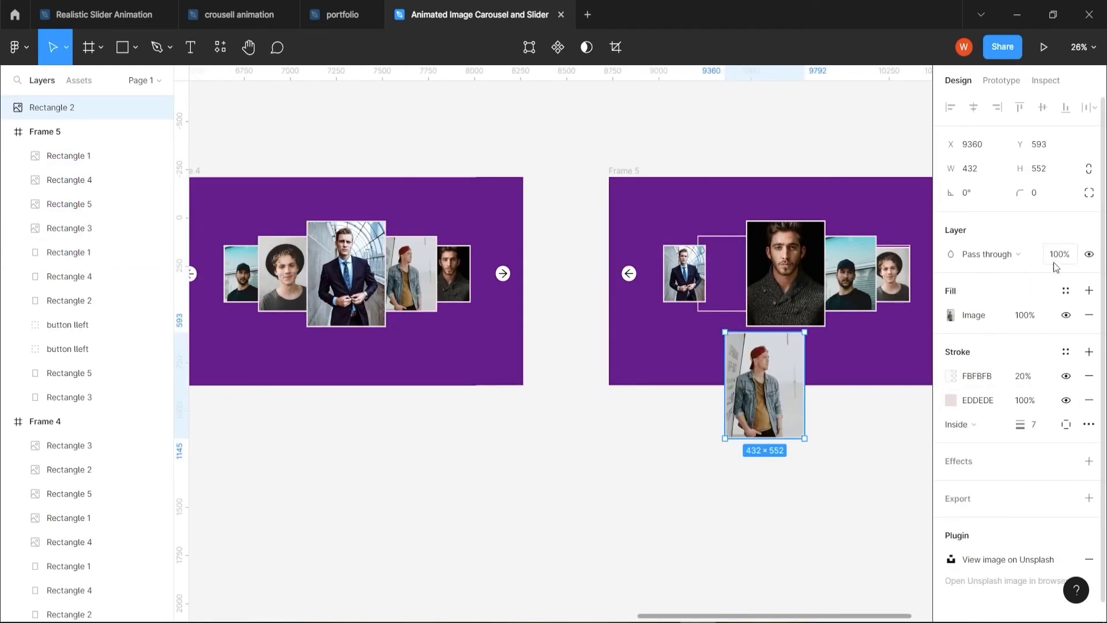
Rearrange and resize Frame 5's portraits from left to right as black hat, dark suit, red cap in the front centre, dark sweater and black cap
left_click_drag(786, 273, 641, 212)
left_click(978, 170)
left_click_drag(765, 385, 881, 283)
left_click(644, 214)
left_click_drag(644, 222, 836, 217)
left_click(974, 170)
key("Tab")
scroll(548, 369, "down", 4)
left_click_drag(417, 493, 548, 442)
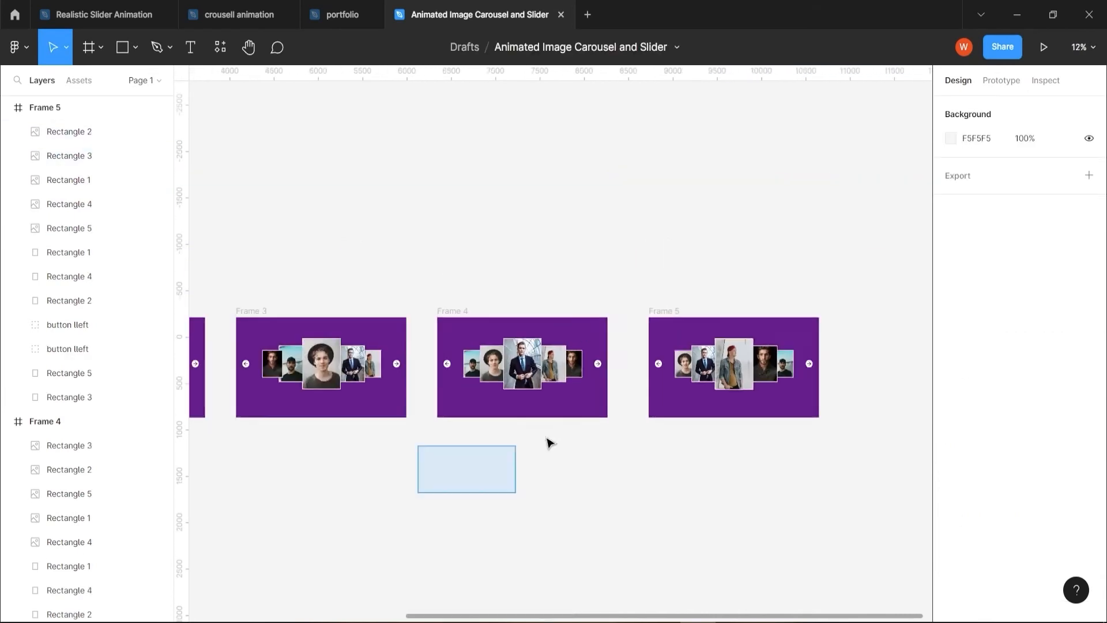
Expand Frame 1's layers and switch its hidden portrait images to visible one after another
scroll(536, 322, "down", 2)
scroll(536, 312, "down", 3)
left_click(7, 204)
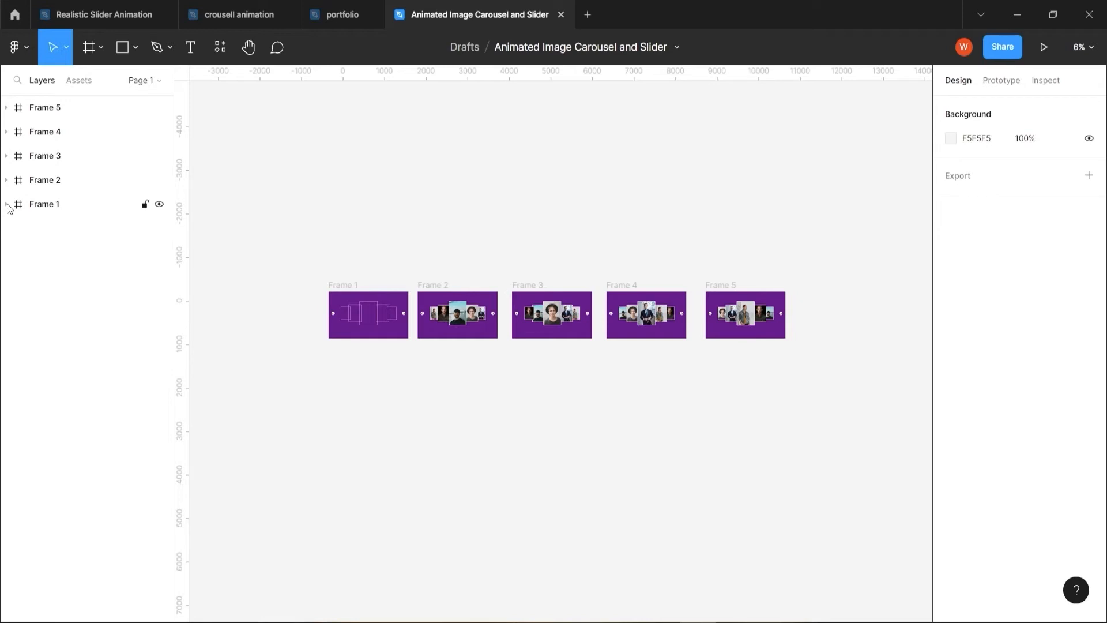
left_click(7, 204)
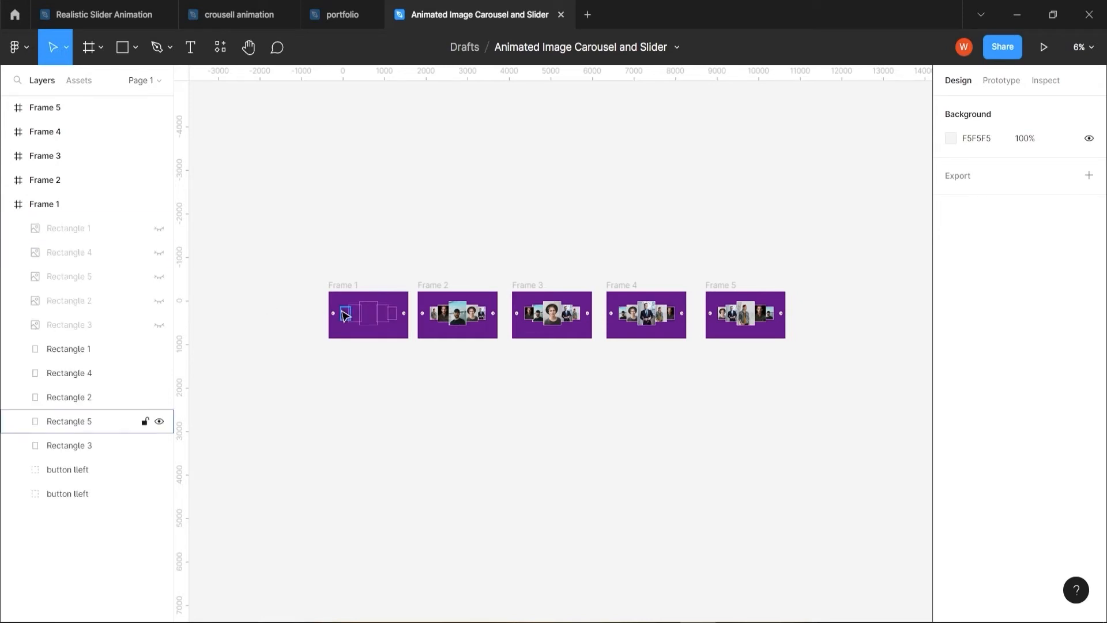
left_click(159, 229)
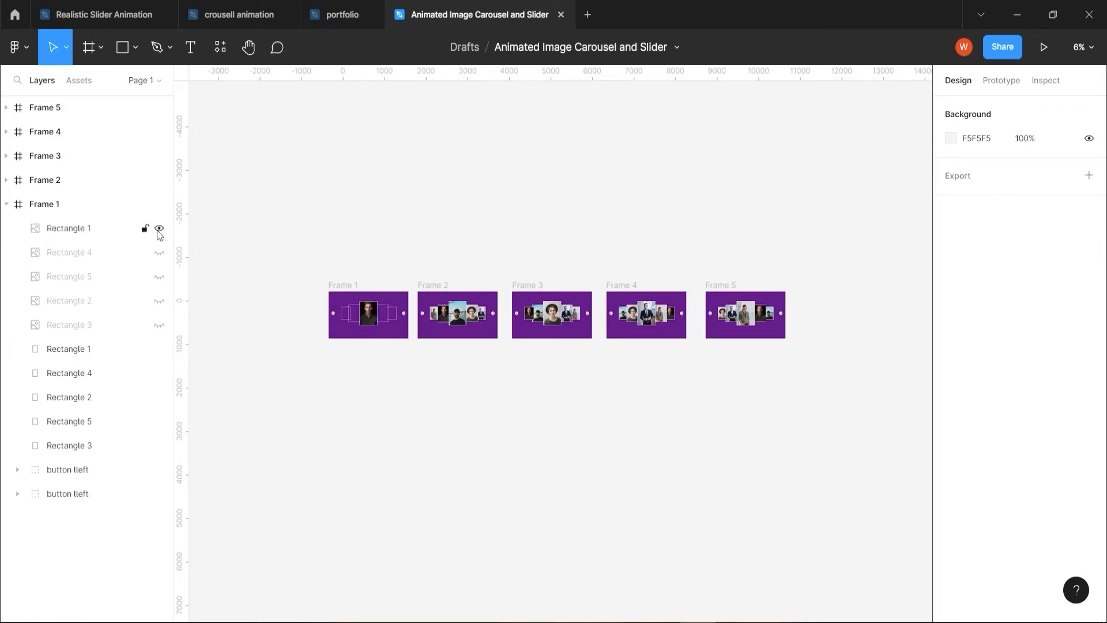
left_click(159, 229)
left_click(159, 229)
left_click(154, 254)
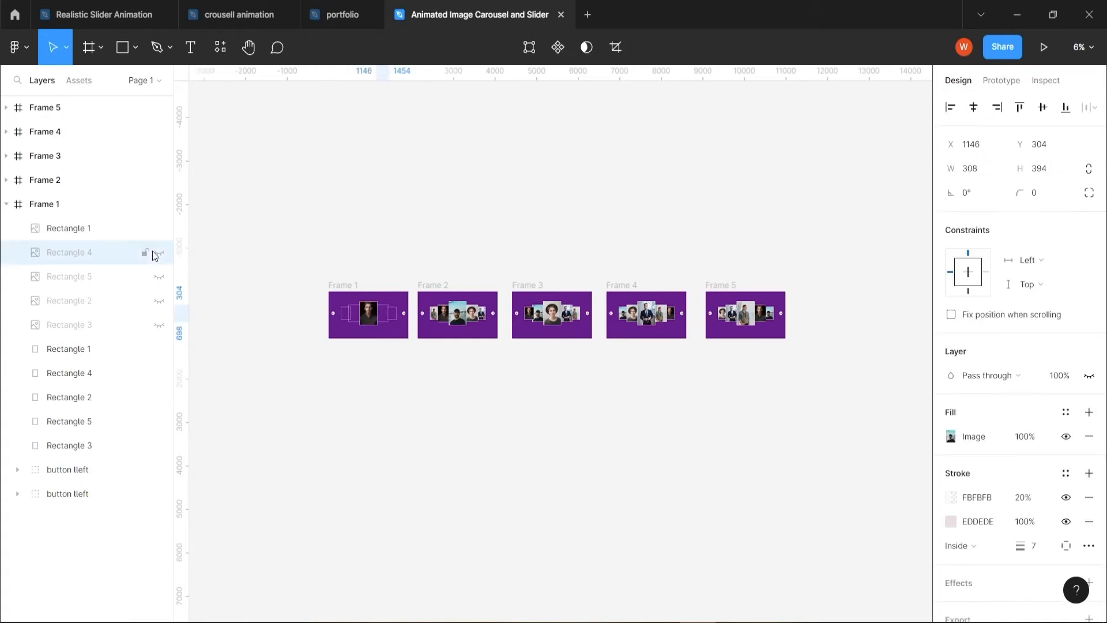
left_click(160, 254)
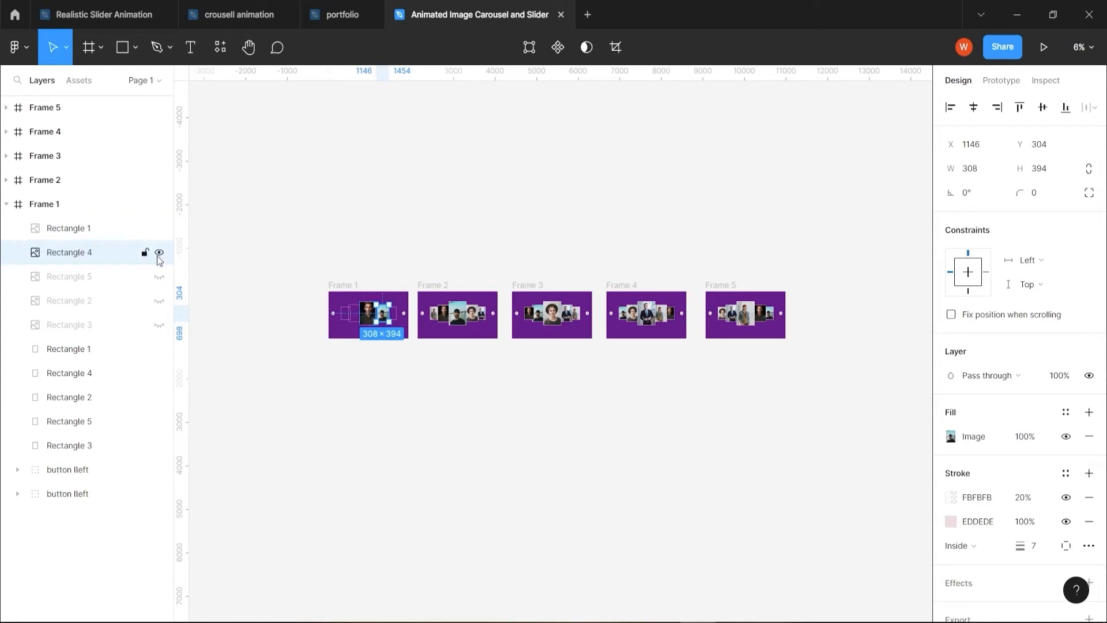
left_click(159, 277)
left_click(159, 301)
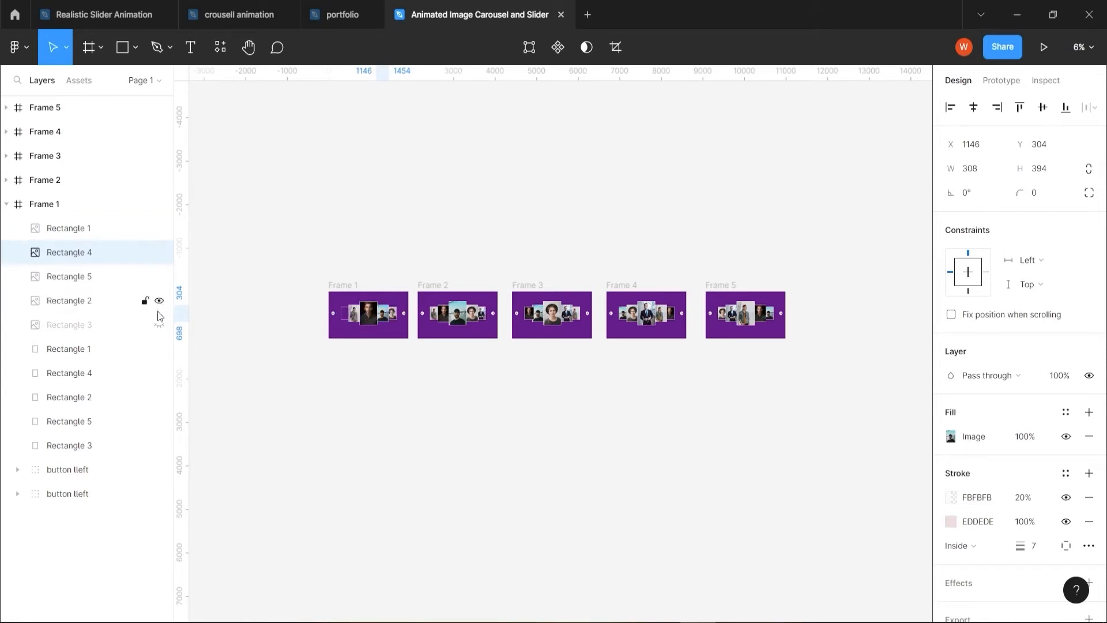
left_click(160, 325)
left_click(159, 325)
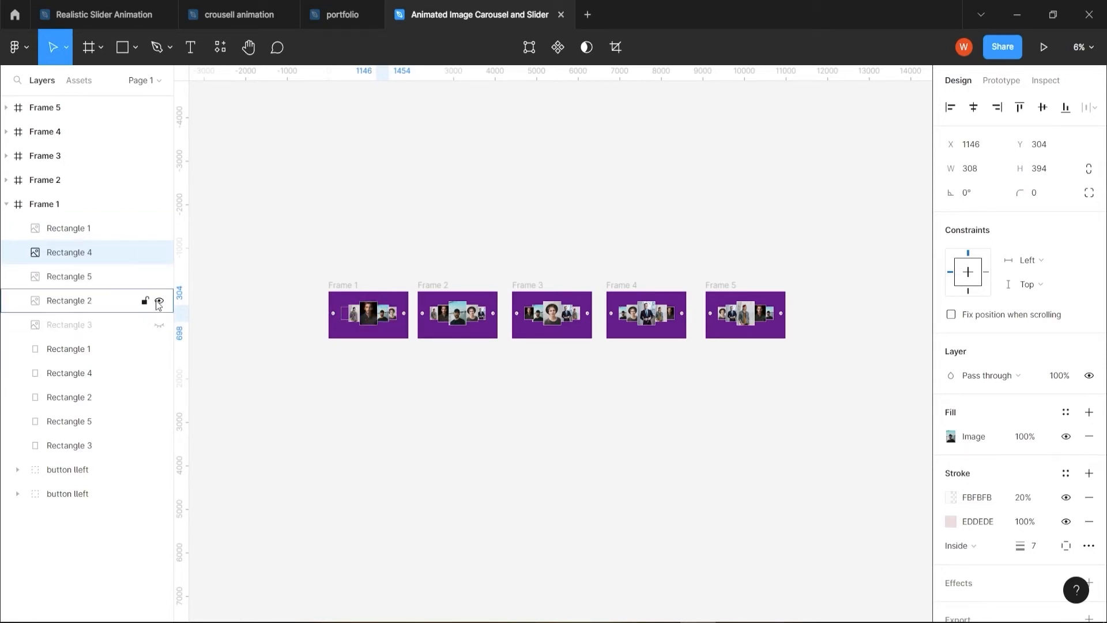
Hide the portrait images in Frame 1 to expose the empty outline rectangles beneath them
left_click(159, 301)
left_click(159, 277)
left_click(159, 253)
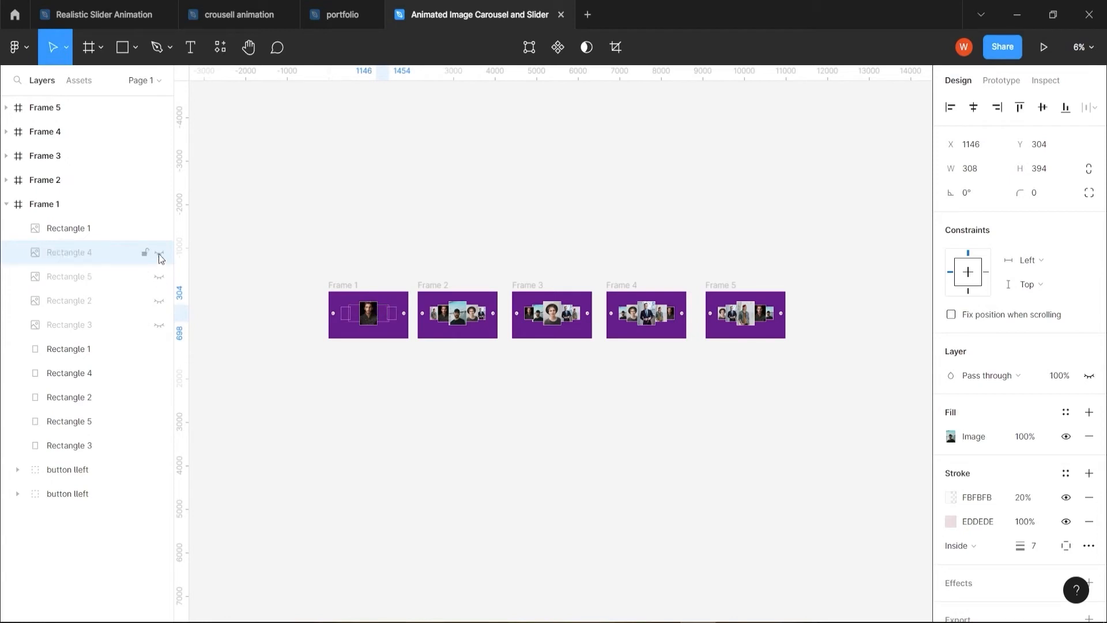
left_click(159, 228)
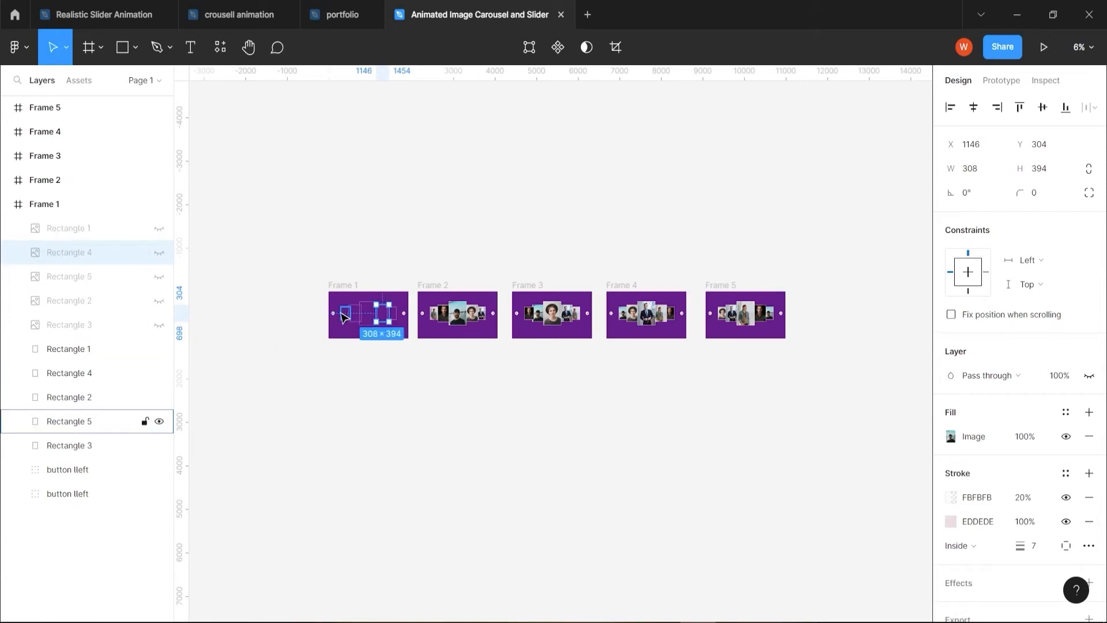
Delete the five empty outline rectangles from Frame 1, keeping the portraits and arrow buttons
left_click(114, 355)
left_click(123, 447, "shift")
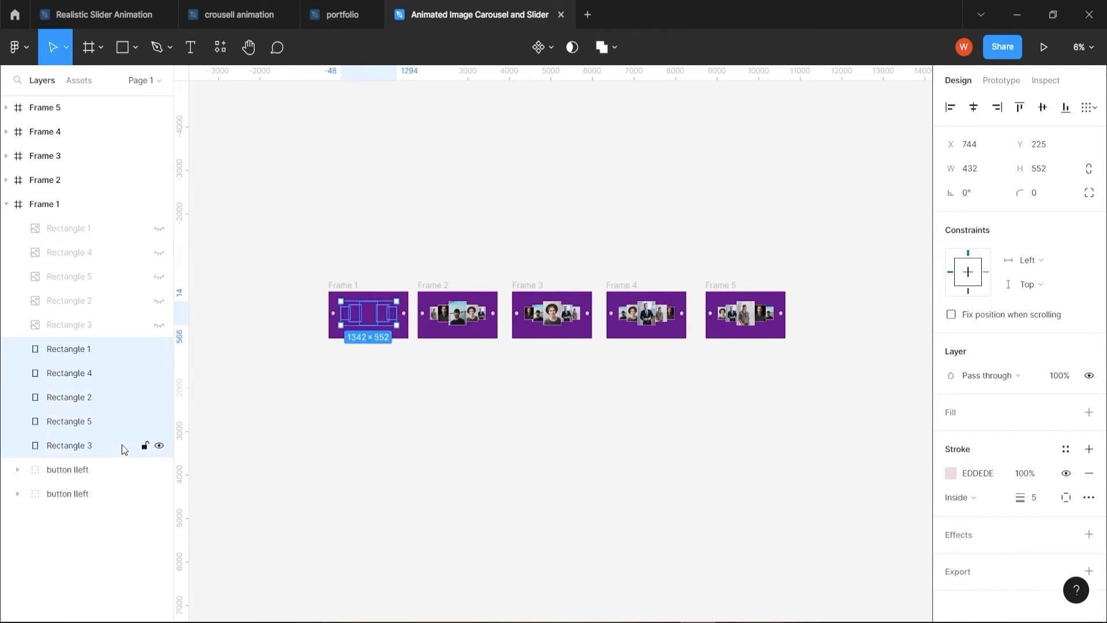
key("Delete")
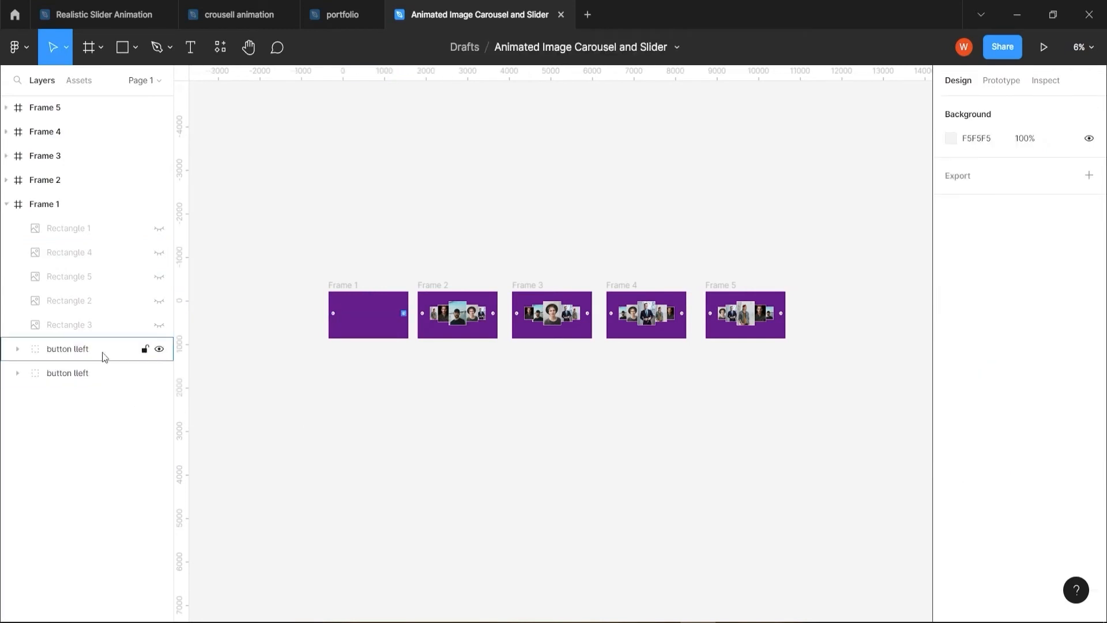
Make all five portrait images in Frame 1 visible and collapse the frame's layers
left_click(160, 326)
left_click(160, 299)
left_click(160, 276)
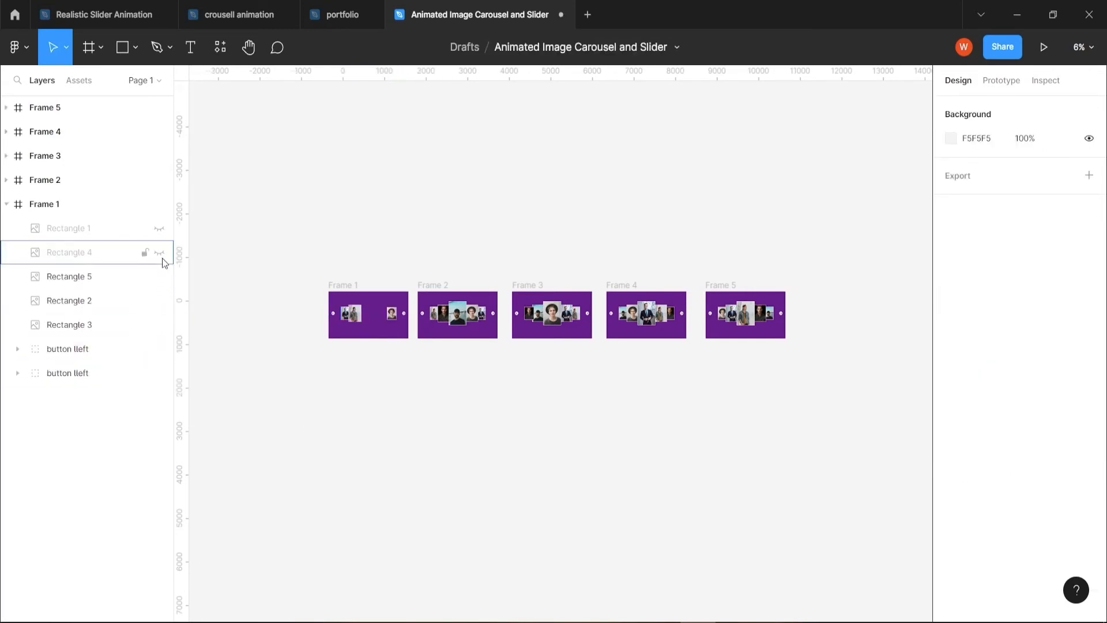
left_click(160, 252)
left_click(159, 229)
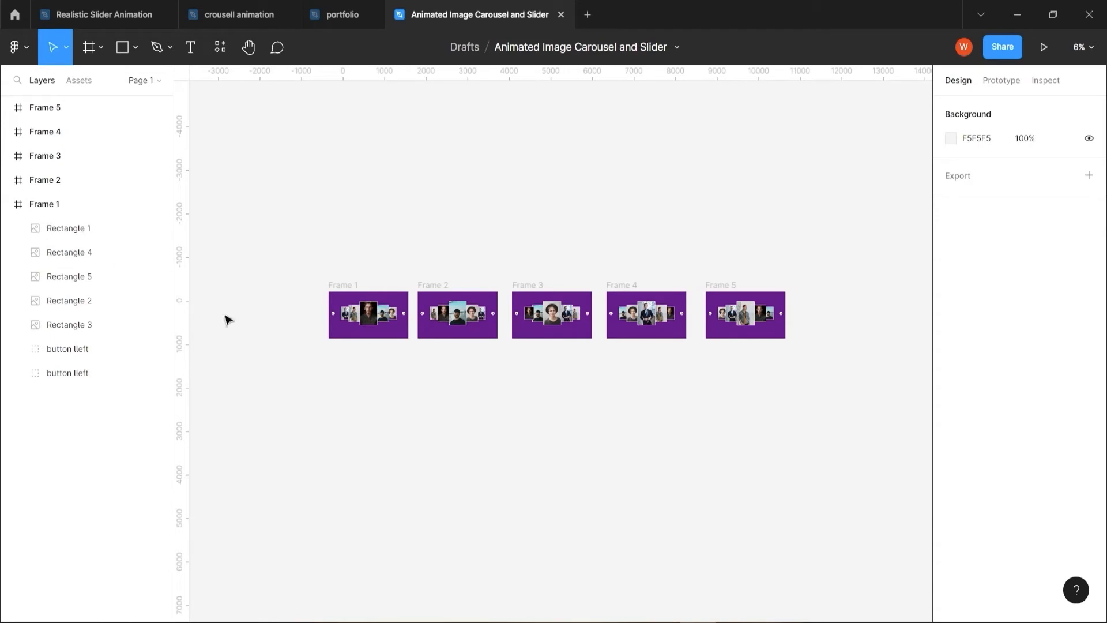
left_click(7, 205)
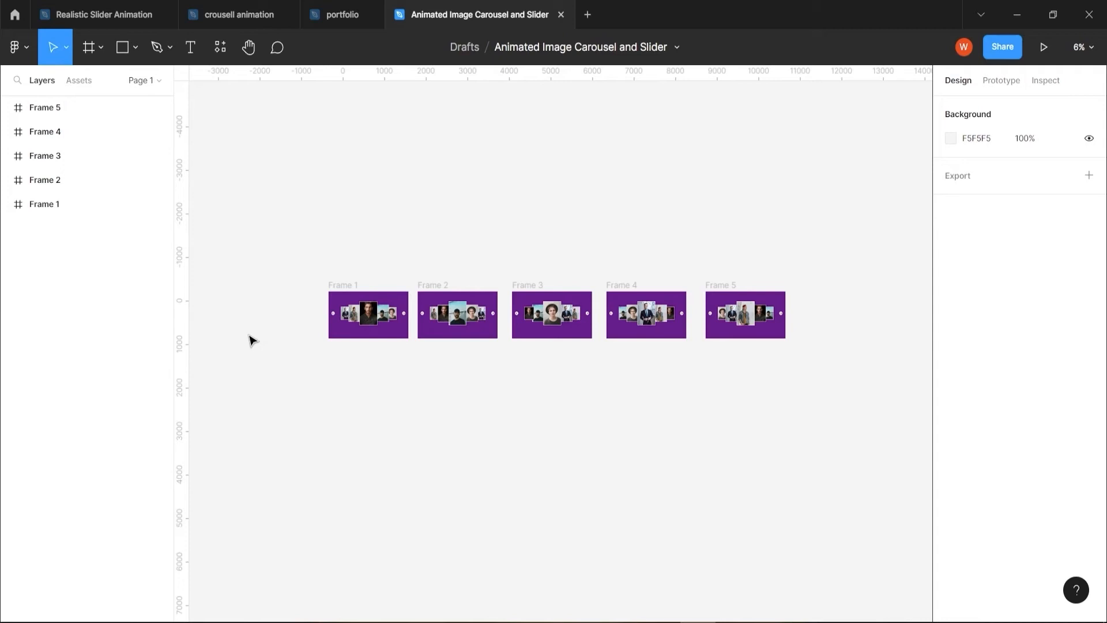
Delete the empty outline rectangles from Frame 2, leaving its five portraits visible and its layers collapsed
left_click(7, 180)
left_click(240, 457)
left_click_drag(159, 204, 162, 325)
left_click(69, 325)
left_click(113, 449, "ctrl")
key("Delete")
left_click(7, 180)
Hide Frame 3's portraits, delete its empty outline rectangles and make the portraits visible again
left_click(6, 155)
left_click(103, 424, "ctrl")
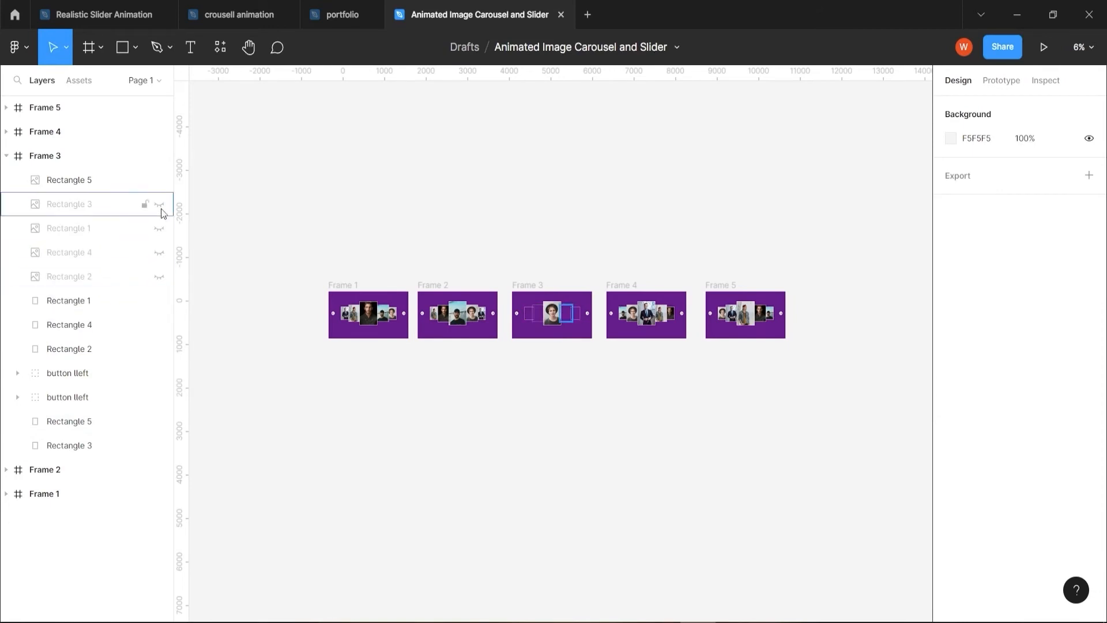
left_click(149, 180)
left_click(160, 180)
left_click(111, 301)
left_click(111, 328, "ctrl")
left_click(111, 350, "ctrl")
key("Delete")
left_click_drag(160, 276, 159, 252)
Delete the empty outline rectangles from Frame 4, leaving its five portraits visible and its layers collapsed
left_click(6, 132)
left_click(123, 278)
key("Delete")
left_click(151, 253)
left_click_drag(159, 155, 159, 253)
left_click(6, 131)
Delete the five empty outline rectangles from Frame 5, keeping its portraits and arrow buttons, and collapse its layers
left_click(7, 107)
mouse_move(159, 131)
left_mouse_down()
mouse_move(160, 229)
mouse_move(159, 132)
left_mouse_up()
left_click(90, 252)
left_click(94, 276, "ctrl")
left_click(97, 301, "ctrl")
left_click(102, 373, "ctrl")
left_click(101, 397, "ctrl")
key("Delete")
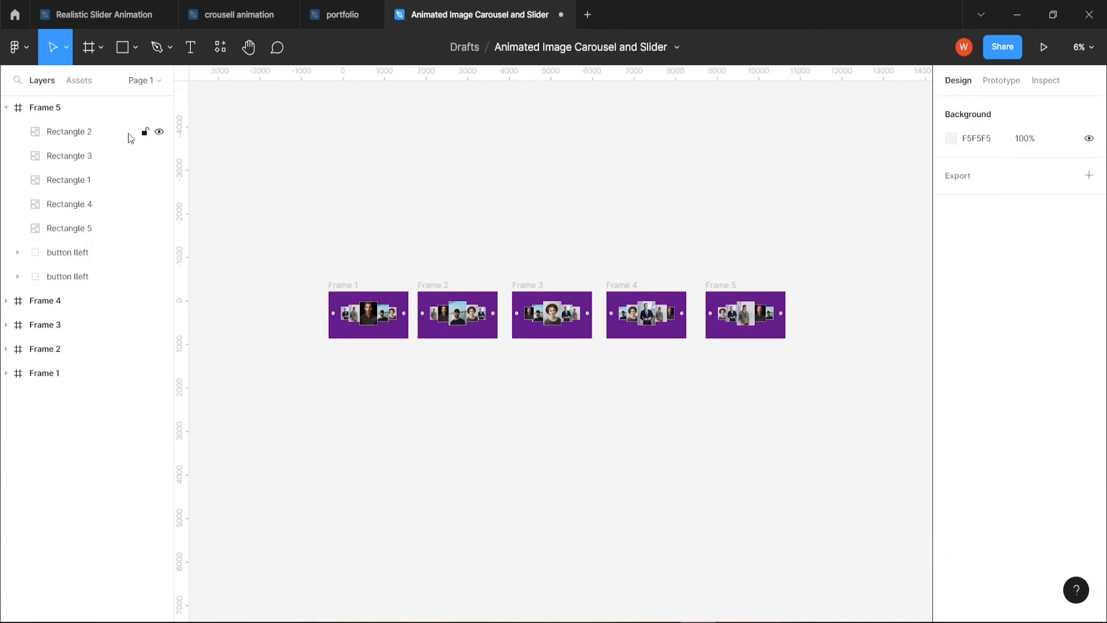
left_click(7, 107)
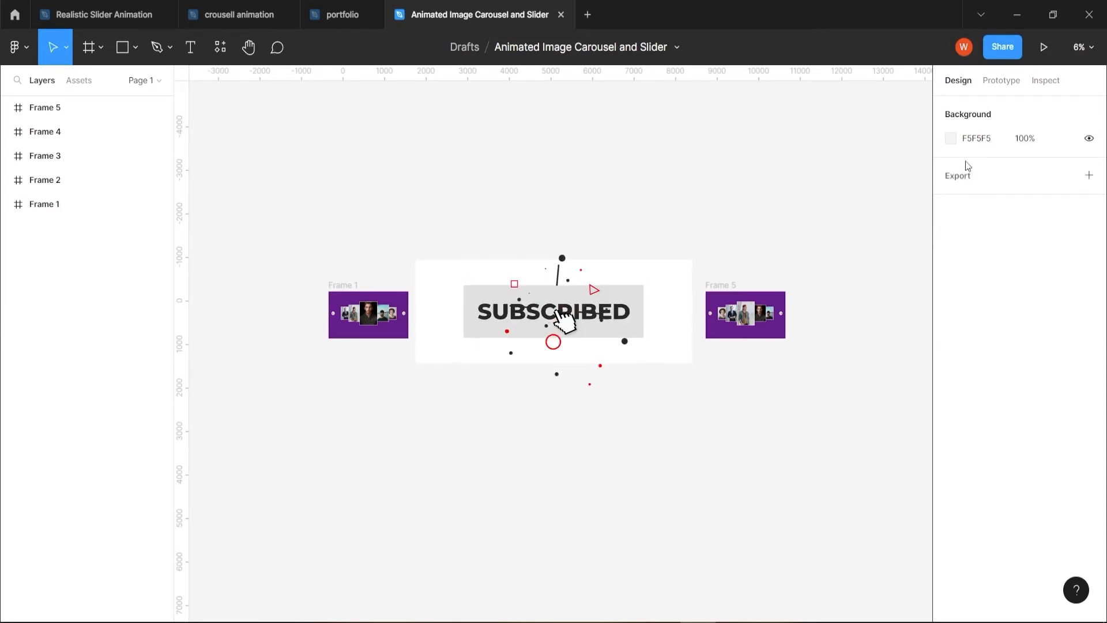
Create a prototype connection from Frame 1's right-arrow button to Frame 2
left_click(999, 83)
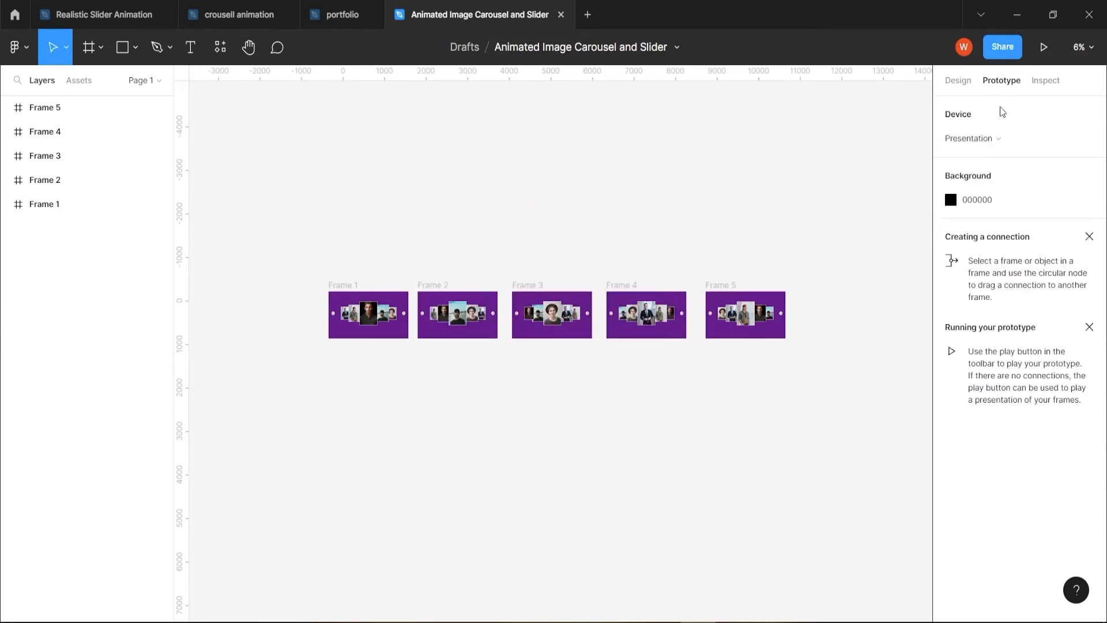
scroll(354, 371, "up", 2)
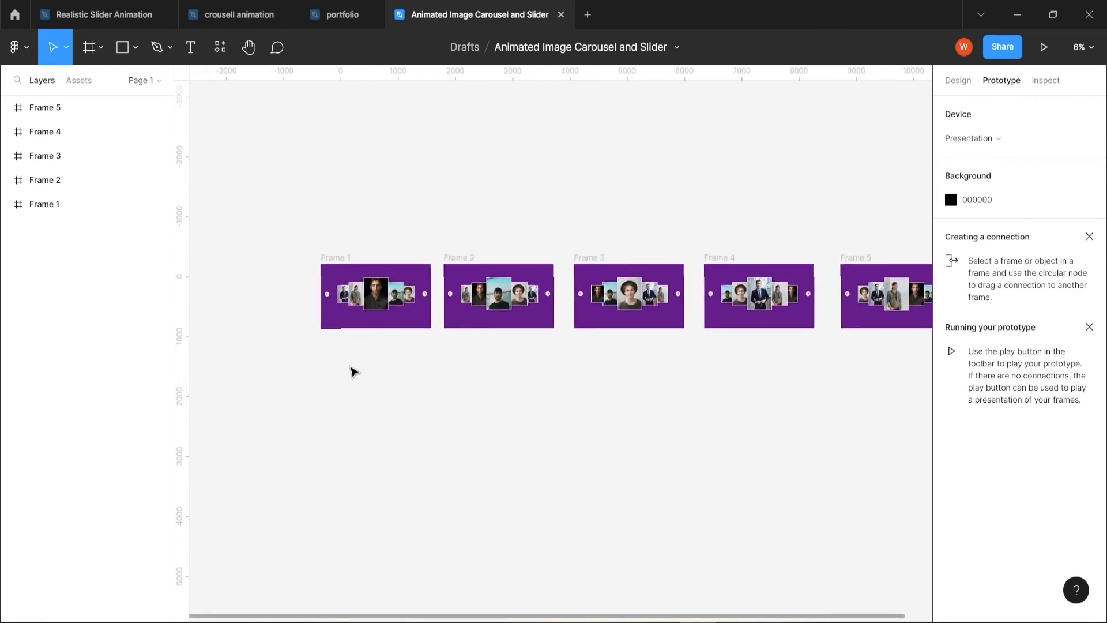
scroll(353, 371, "up", 5)
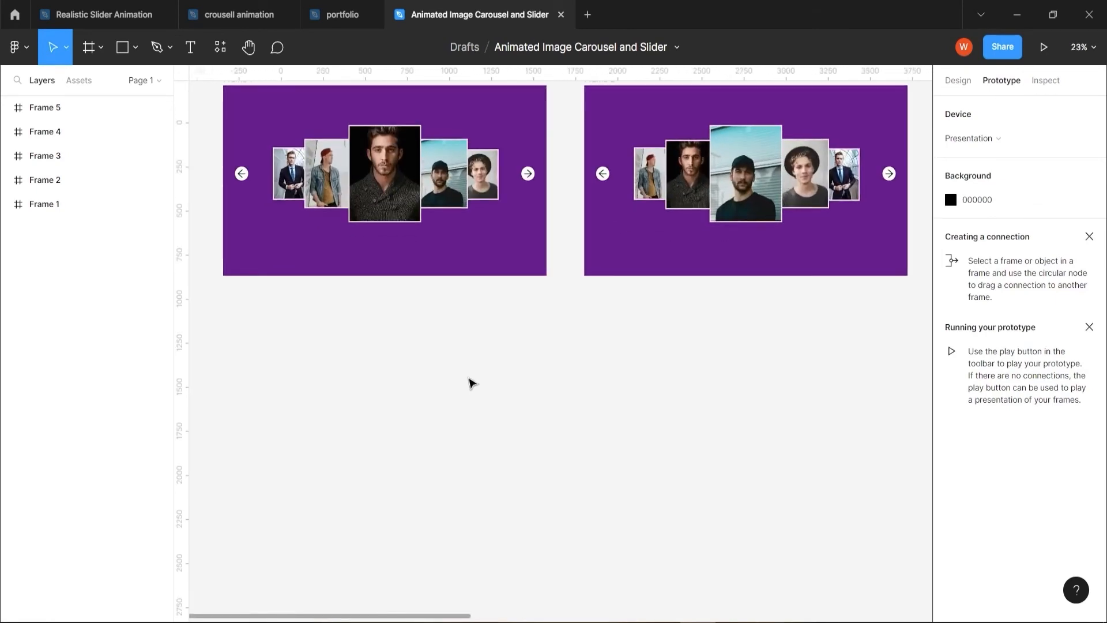
scroll(471, 383, "up", 5)
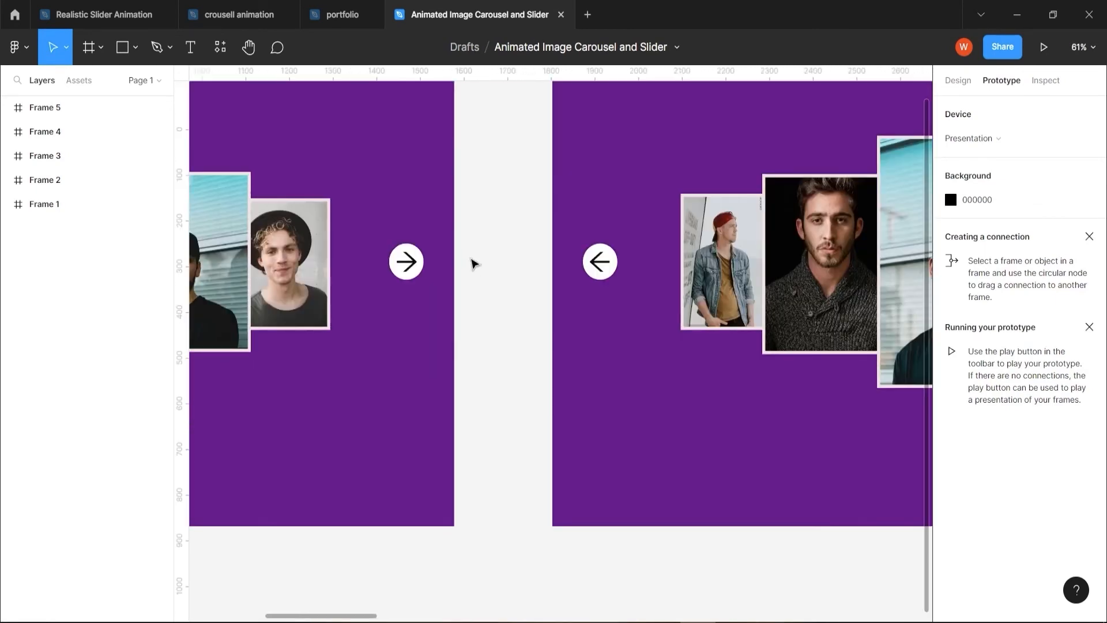
scroll(471, 287, "up", 1)
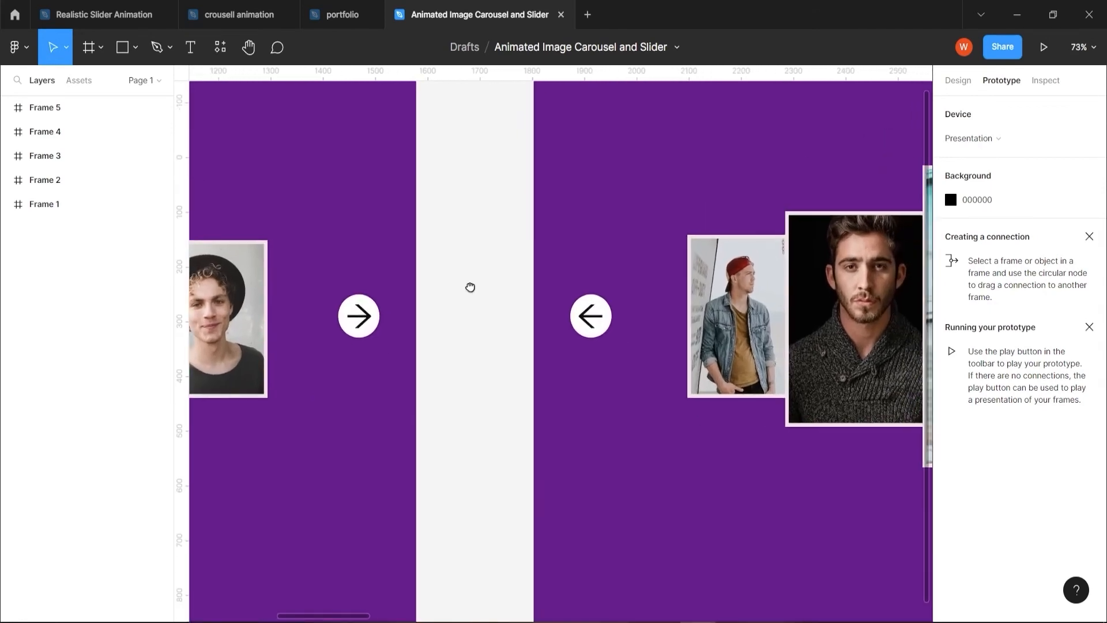
left_click(360, 324)
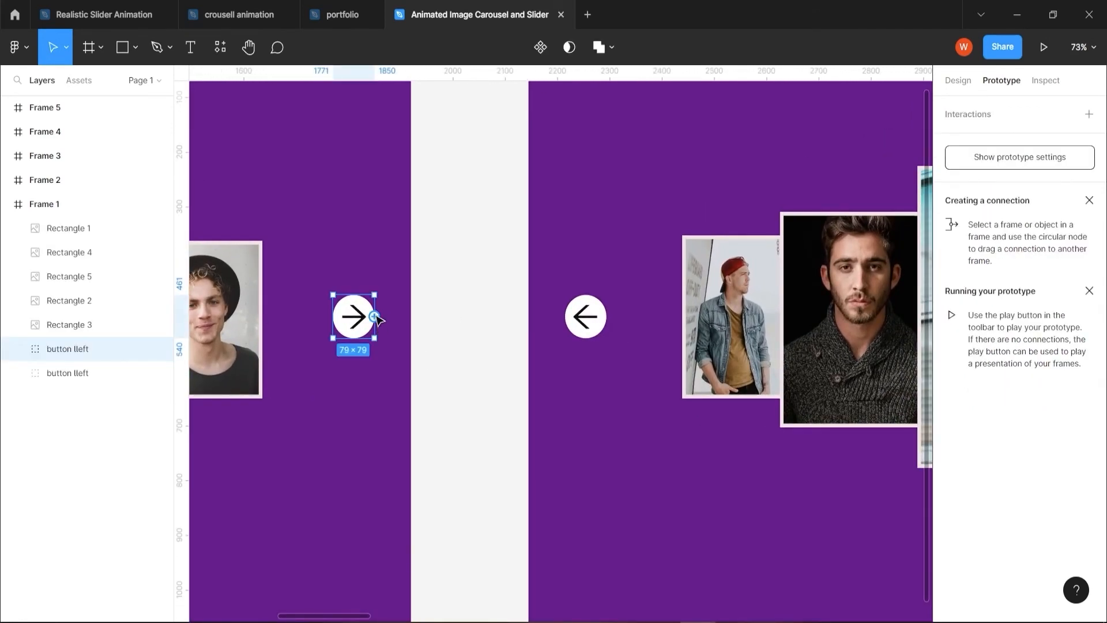
left_click_drag(374, 316, 536, 351)
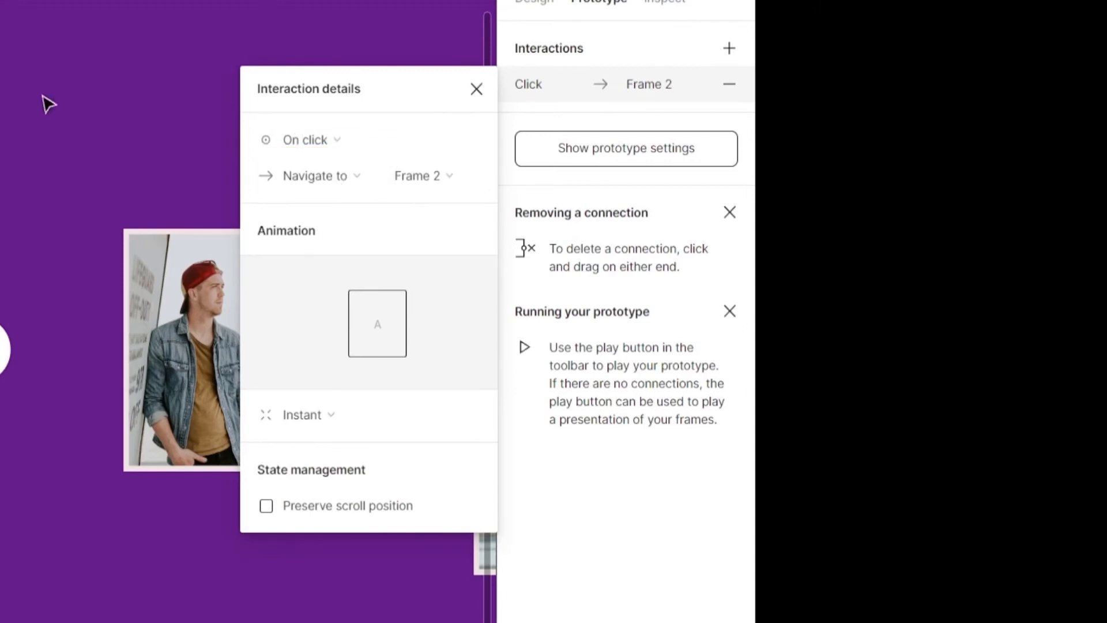
Set the connection to Frame 2 to Smart animate with Ease out and a 500 ms duration, and close the interaction details
left_click(451, 423)
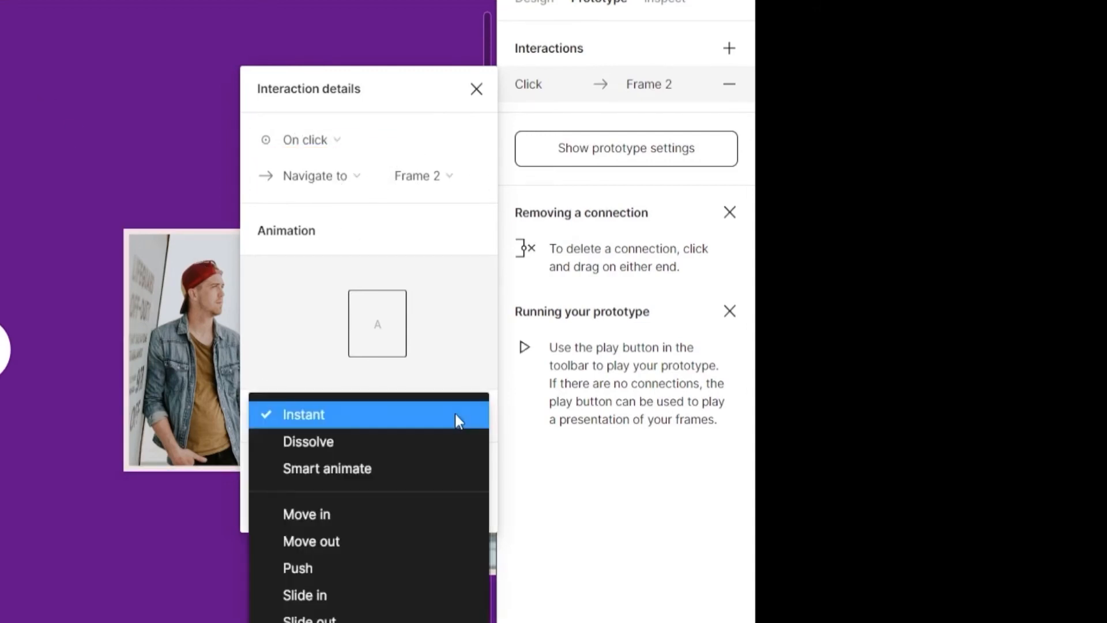
left_click(374, 471)
left_click(353, 453)
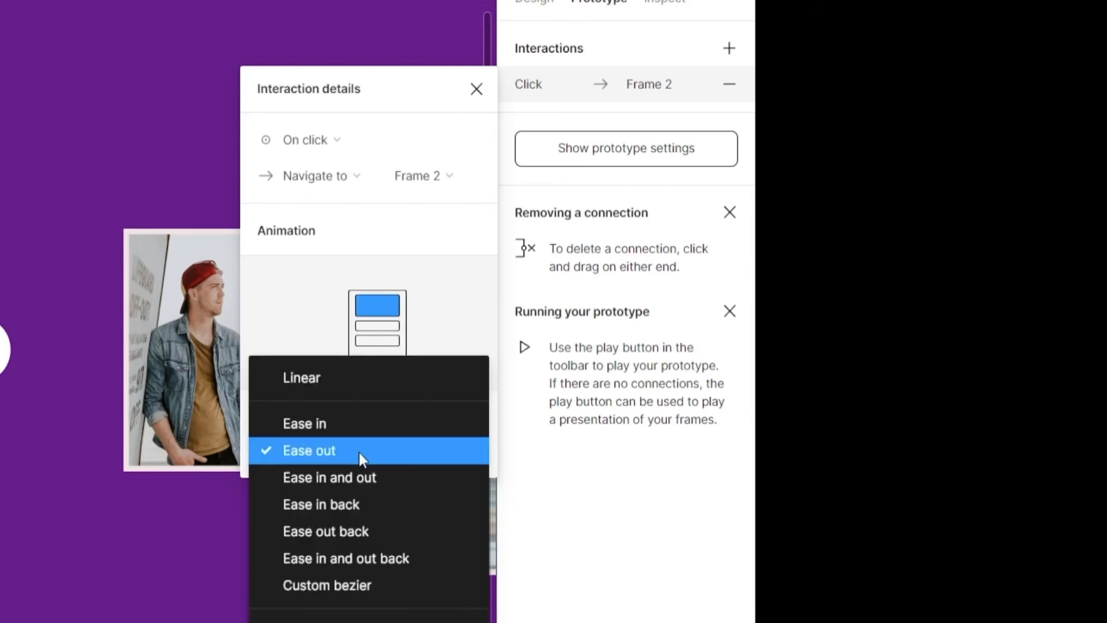
left_click(335, 451)
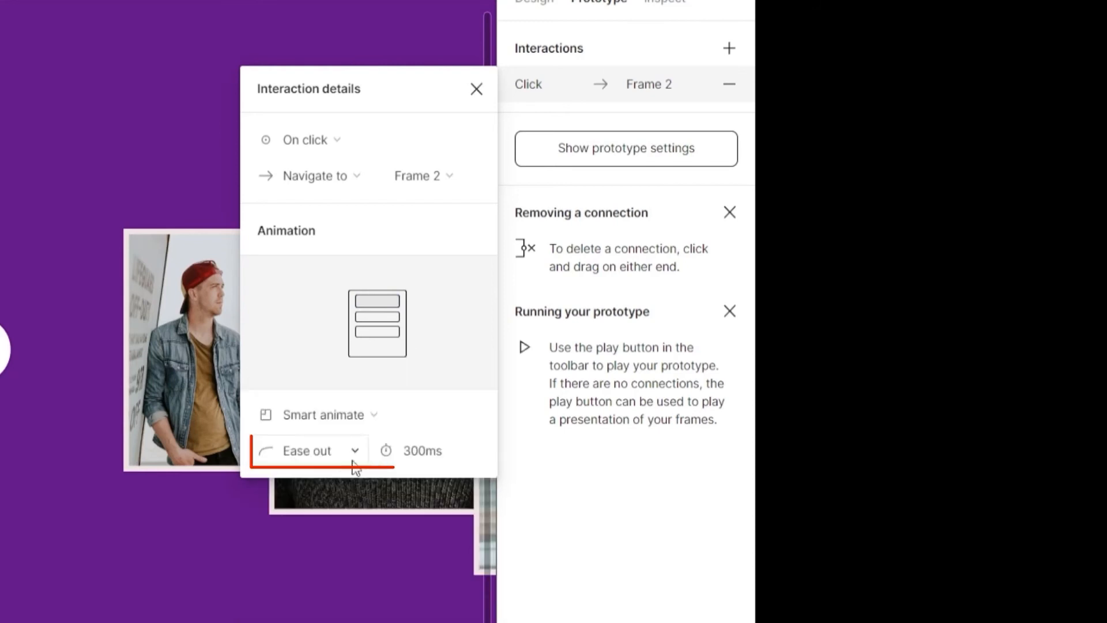
left_click(426, 456)
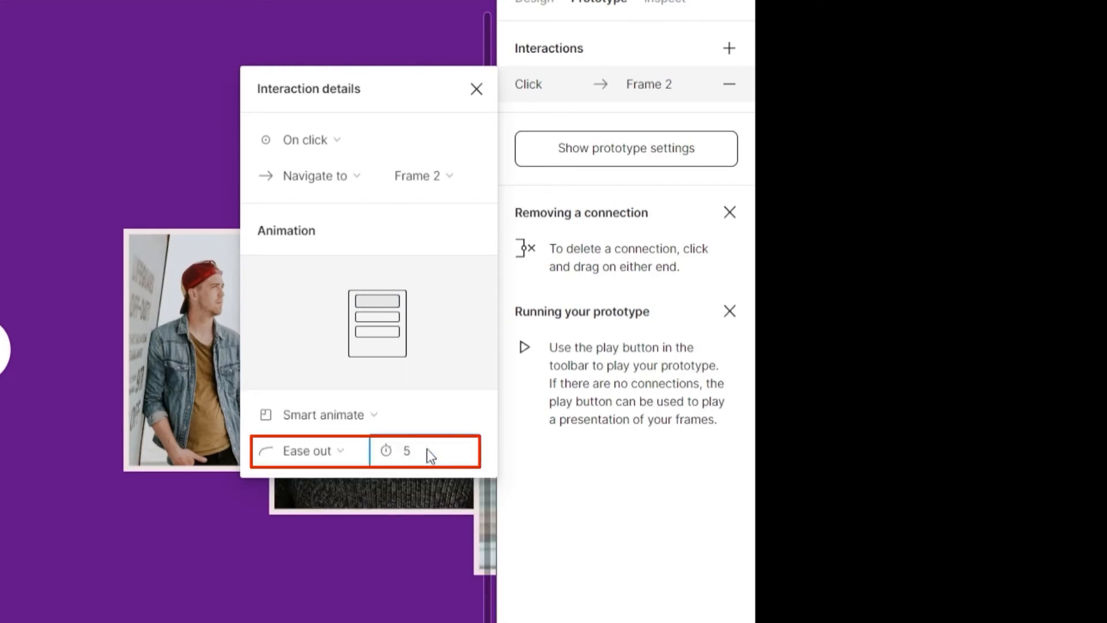
key("Return")
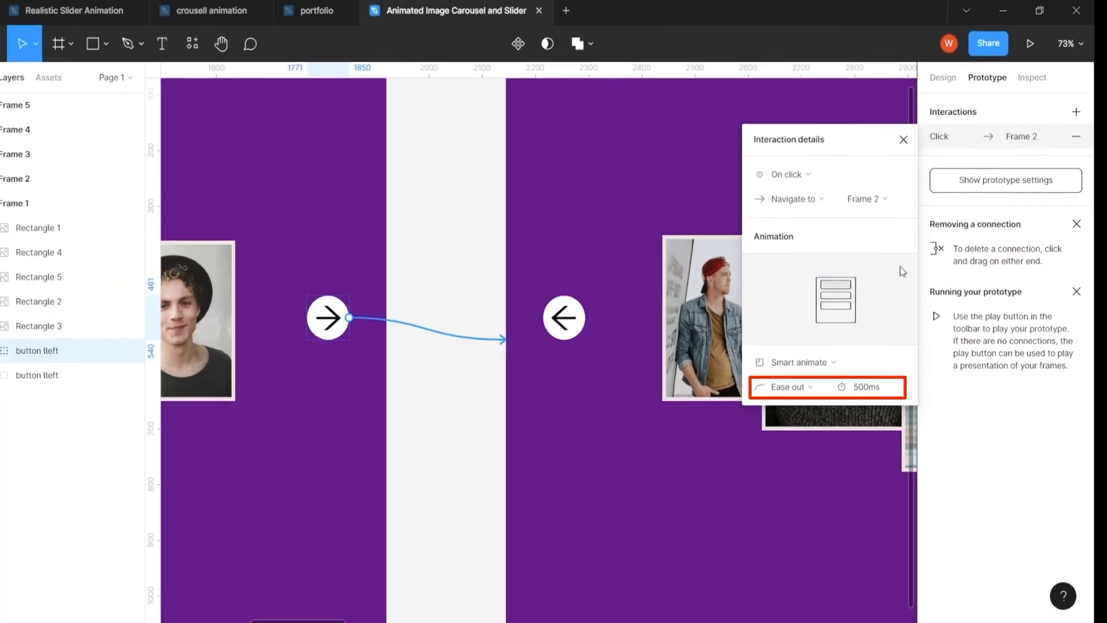
left_click(919, 140)
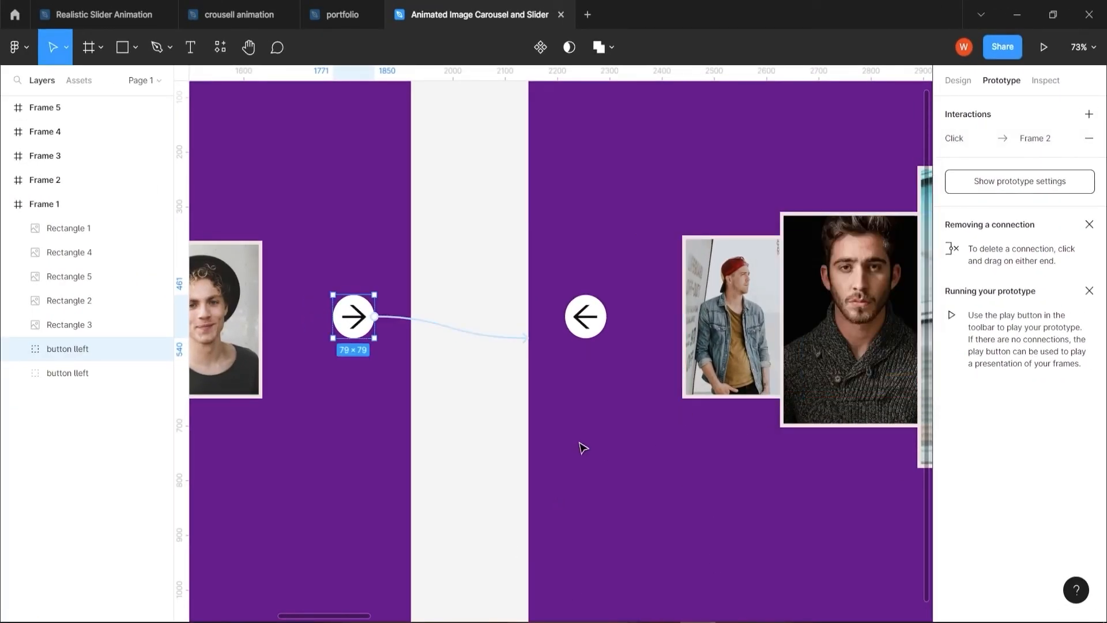
scroll(583, 449, "down", 5, "ctrl")
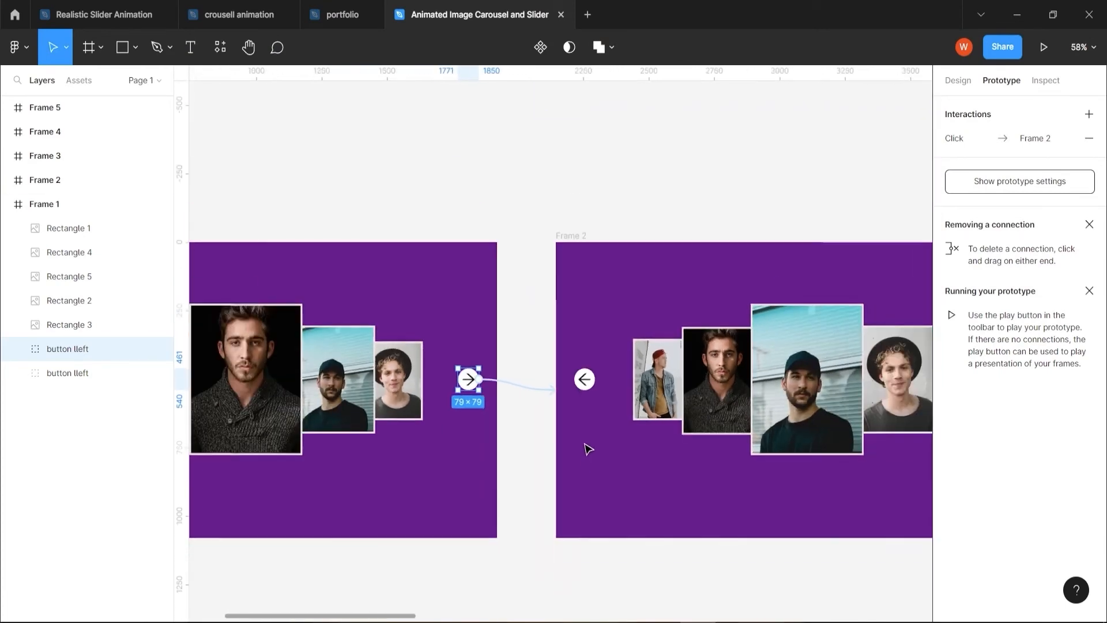
Create prototype connections from Frame 2's right-arrow button to Frame 3 and from Frame 3's right-arrow button to Frame 4
scroll(586, 449, "down", 3, "ctrl")
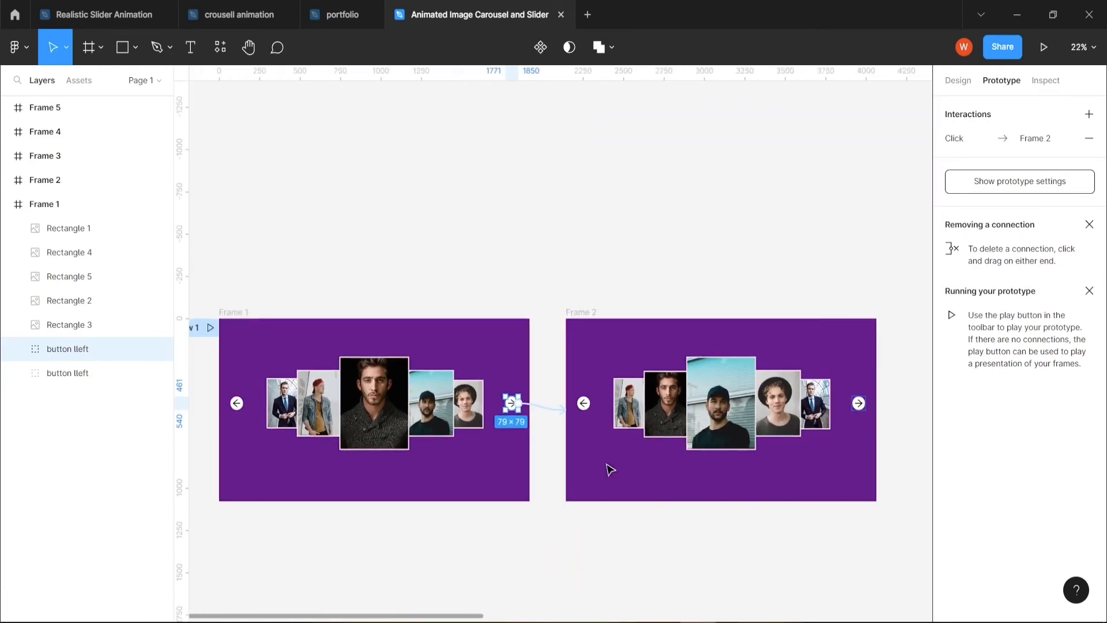
left_click_drag(830, 539, 504, 515)
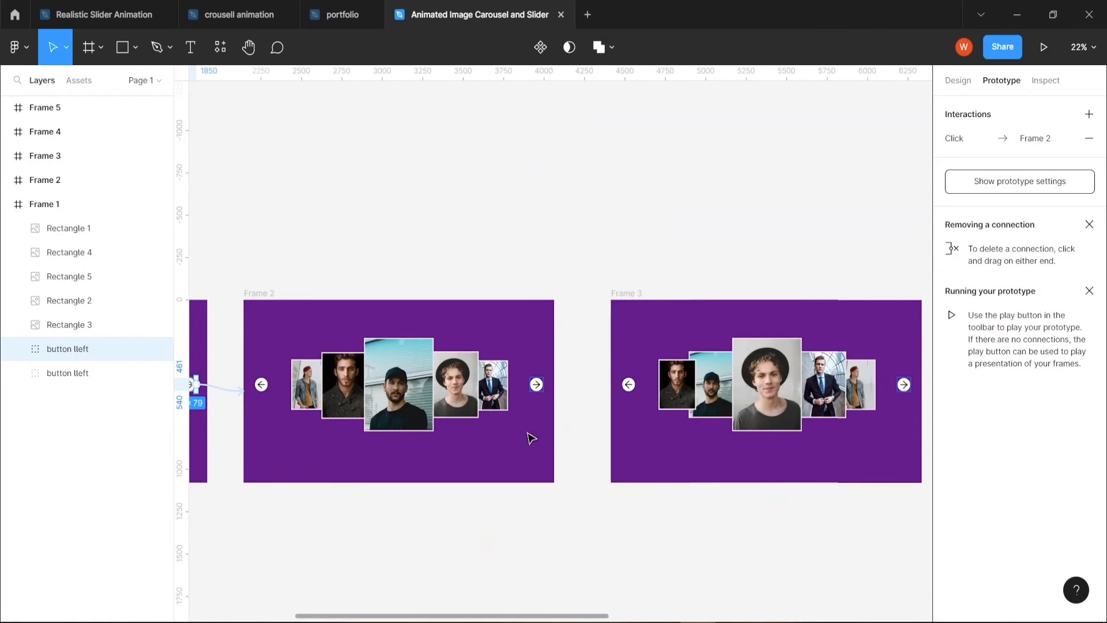
left_click(538, 385)
left_click_drag(542, 384, 638, 402)
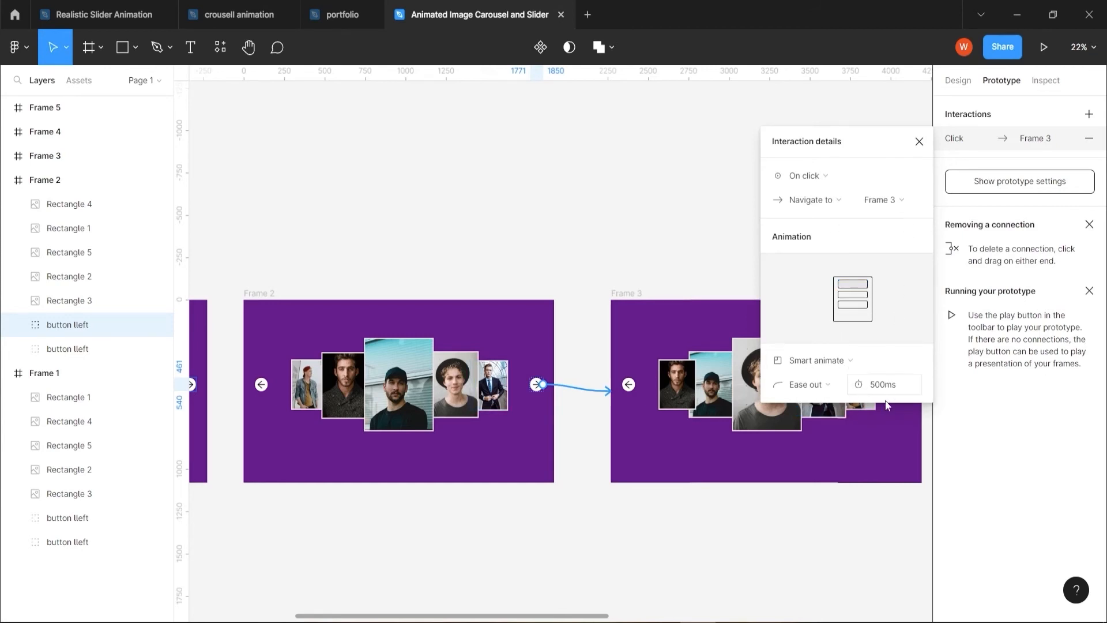
left_click_drag(809, 520, 418, 521)
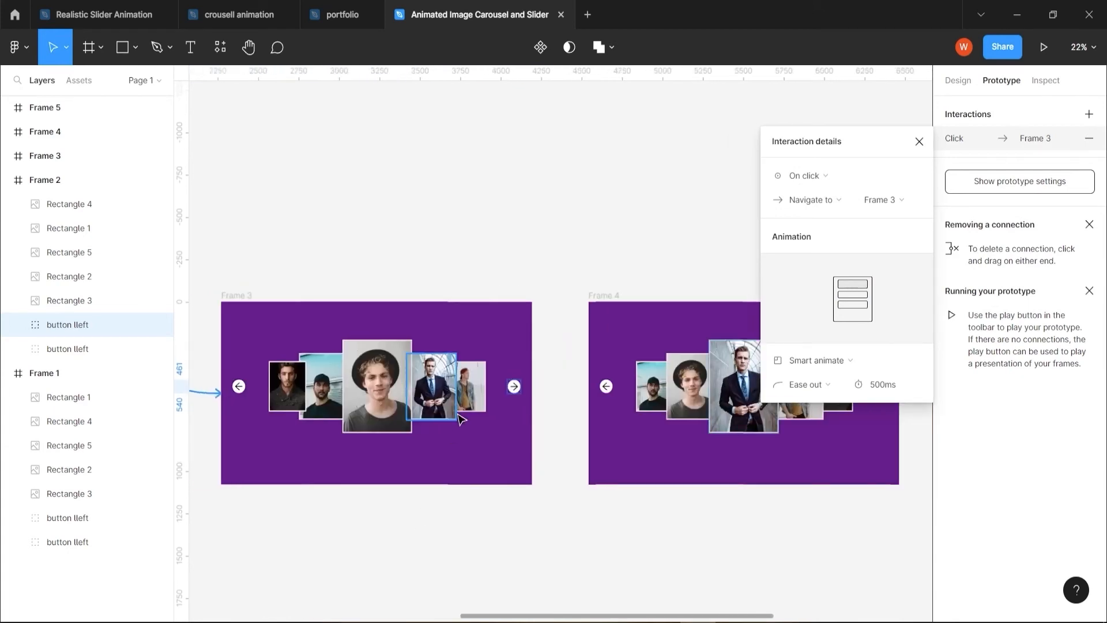
left_click(517, 392)
left_click_drag(521, 386, 591, 392)
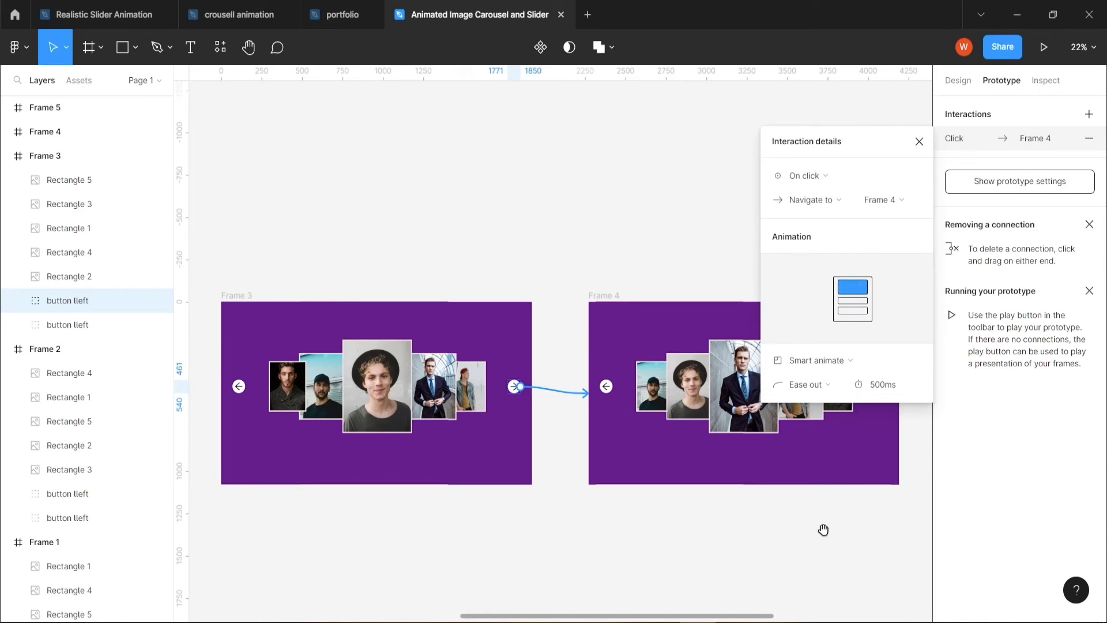
scroll(634, 531, "right", 5)
left_click(555, 388)
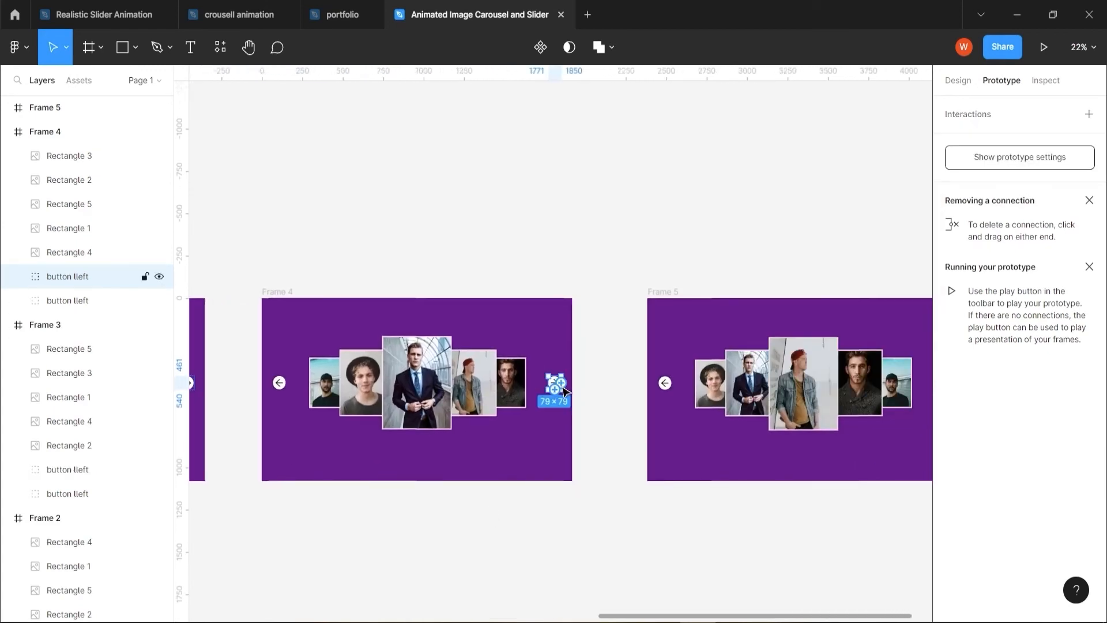
left_click_drag(562, 383, 656, 386)
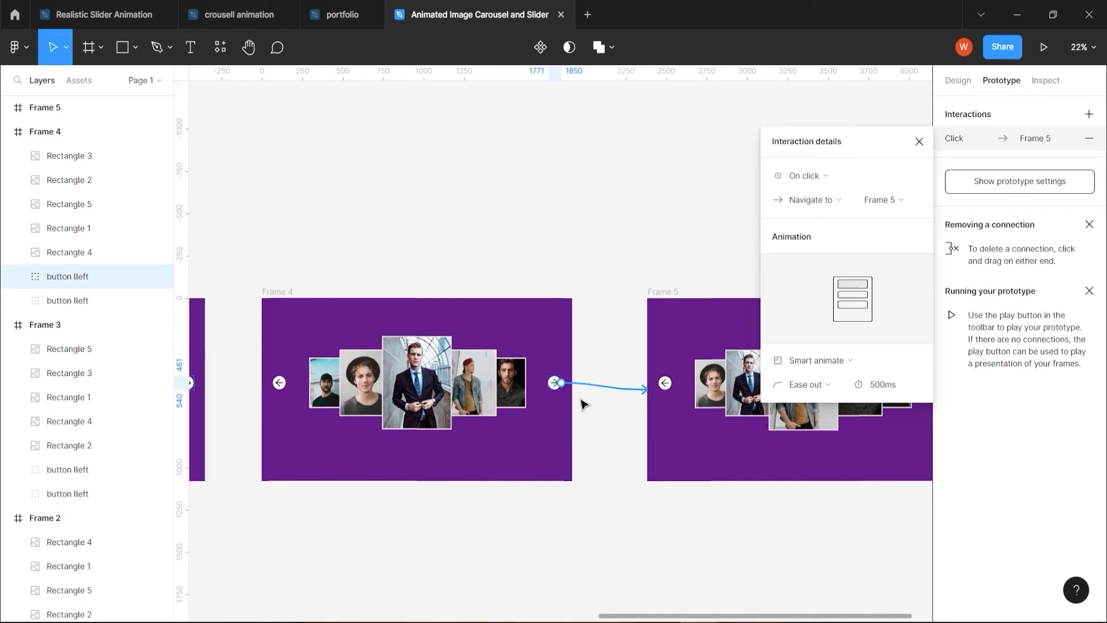
left_click(919, 141)
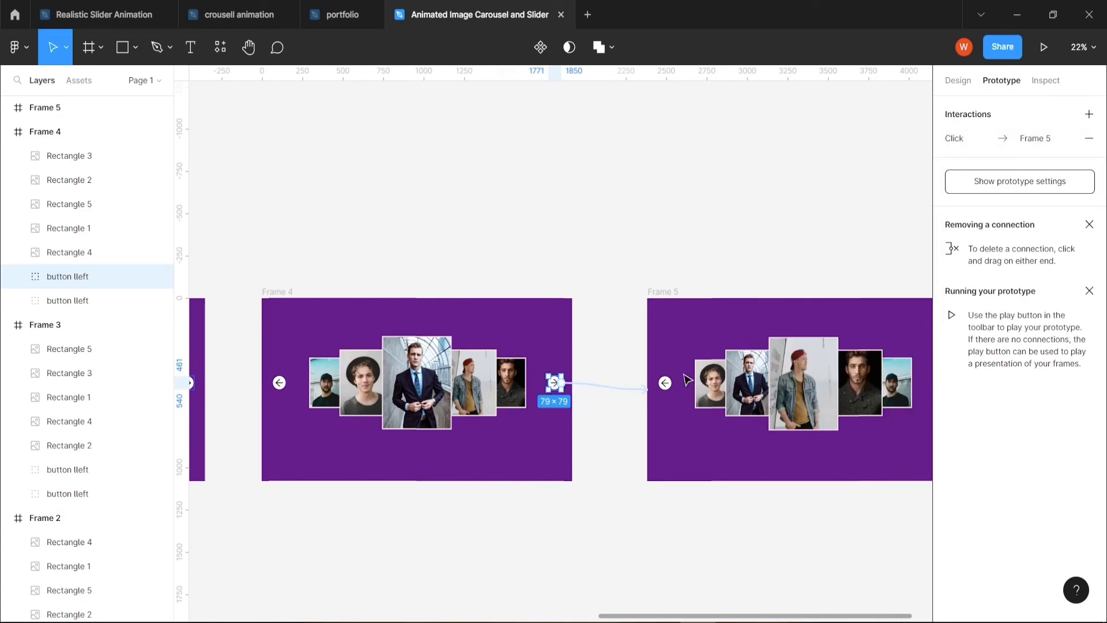
left_click(618, 390)
key("Delete")
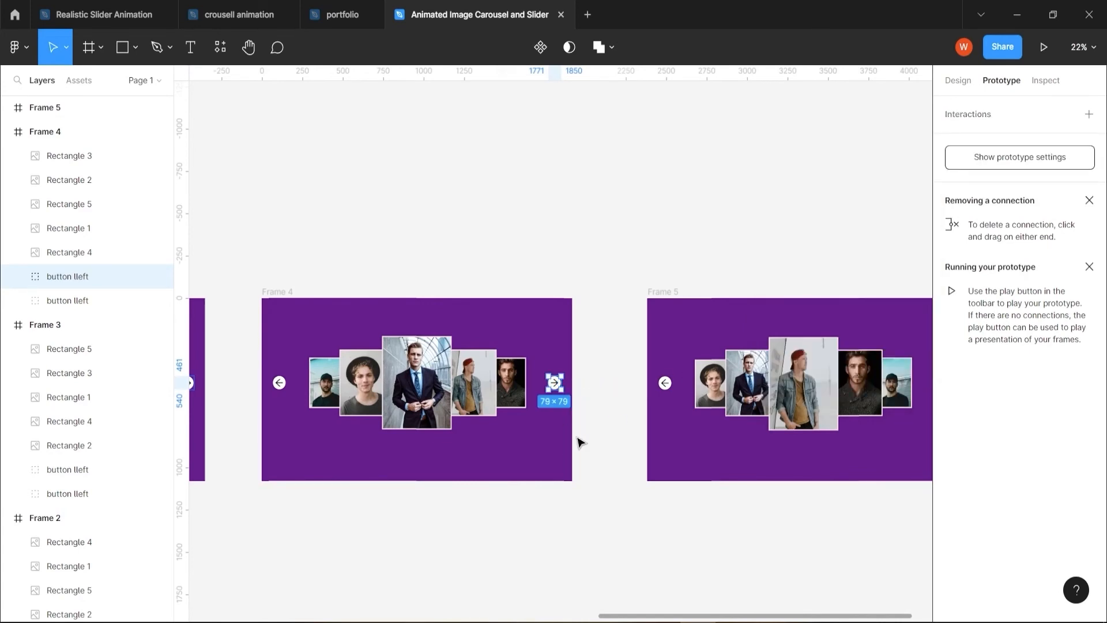
Create a prototype connection from Frame 4's right-arrow button to Frame 5
scroll(590, 381, "up", 2)
scroll(589, 380, "up", 3)
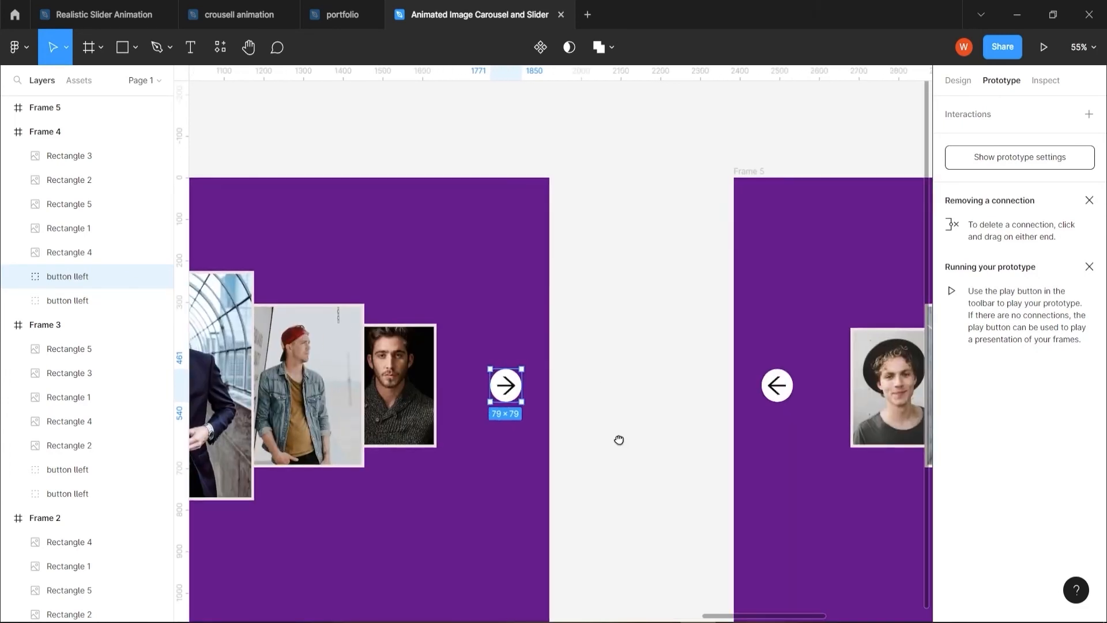
scroll(618, 440, "right", 3)
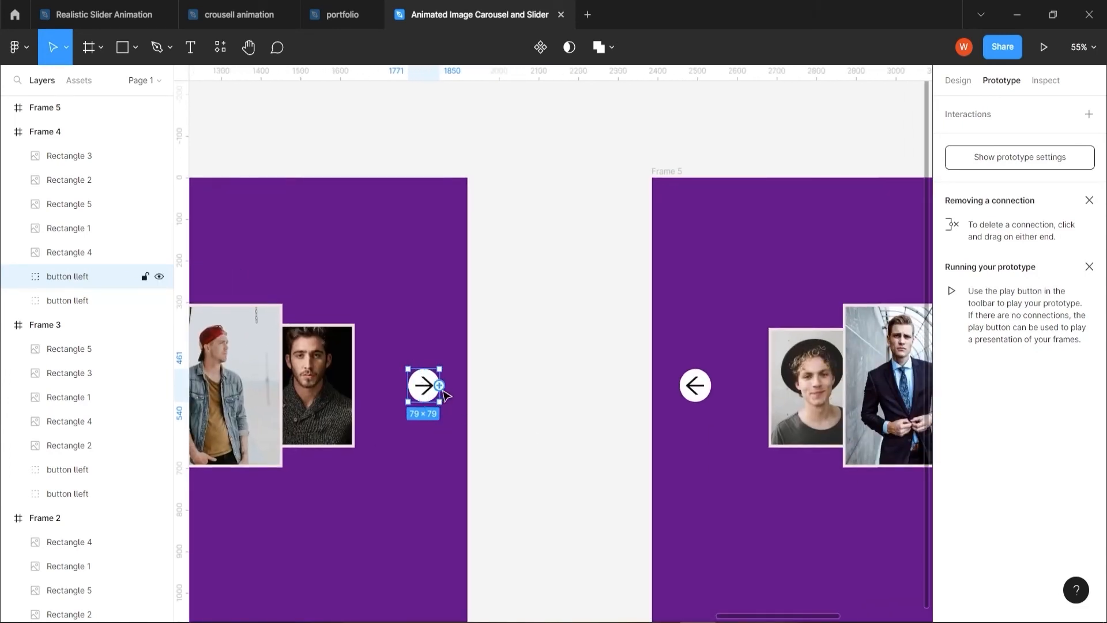
left_click_drag(442, 390, 661, 413)
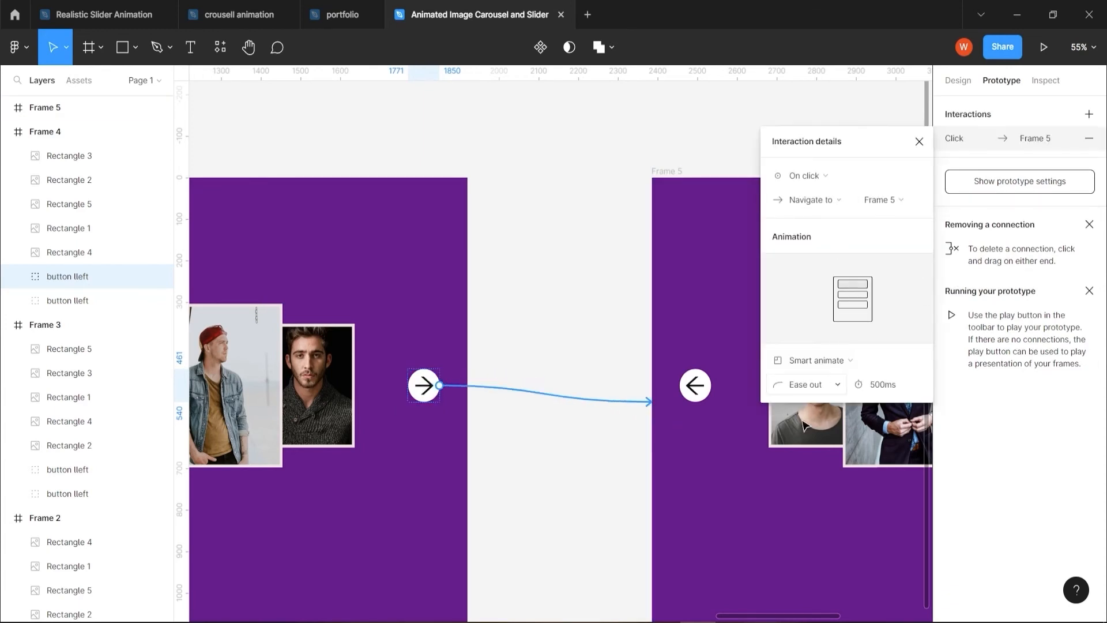
Create prototype connections from Frame 2's left-arrow button to Frame 1 and from Frame 3's left-arrow button to Frame 2
left_click_drag(546, 501, 443, 484)
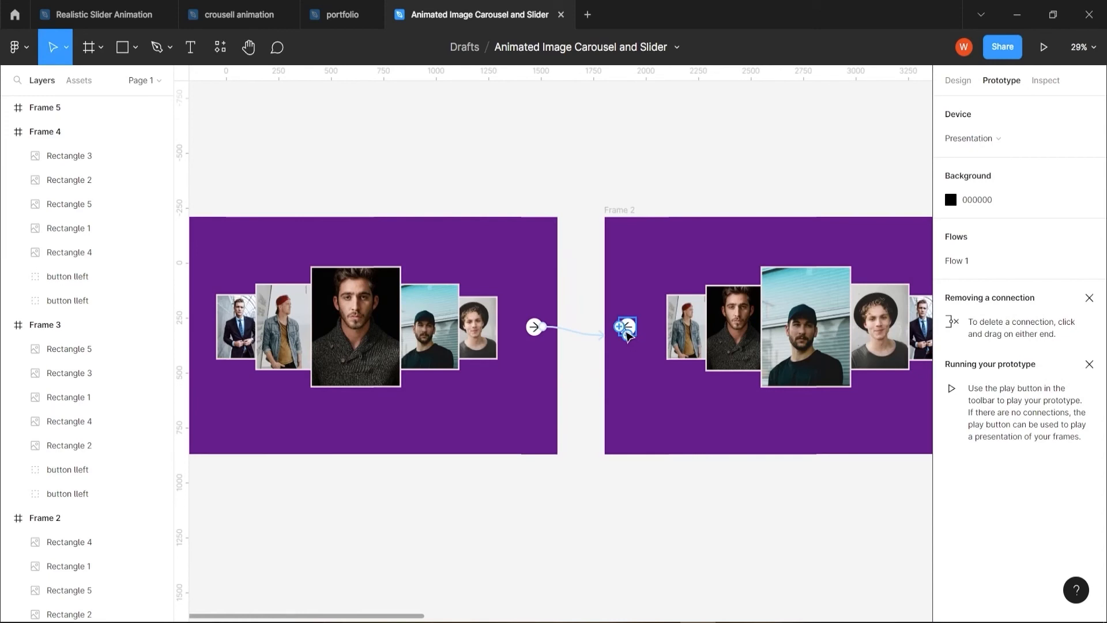
left_click(622, 330)
left_click_drag(619, 326, 544, 334)
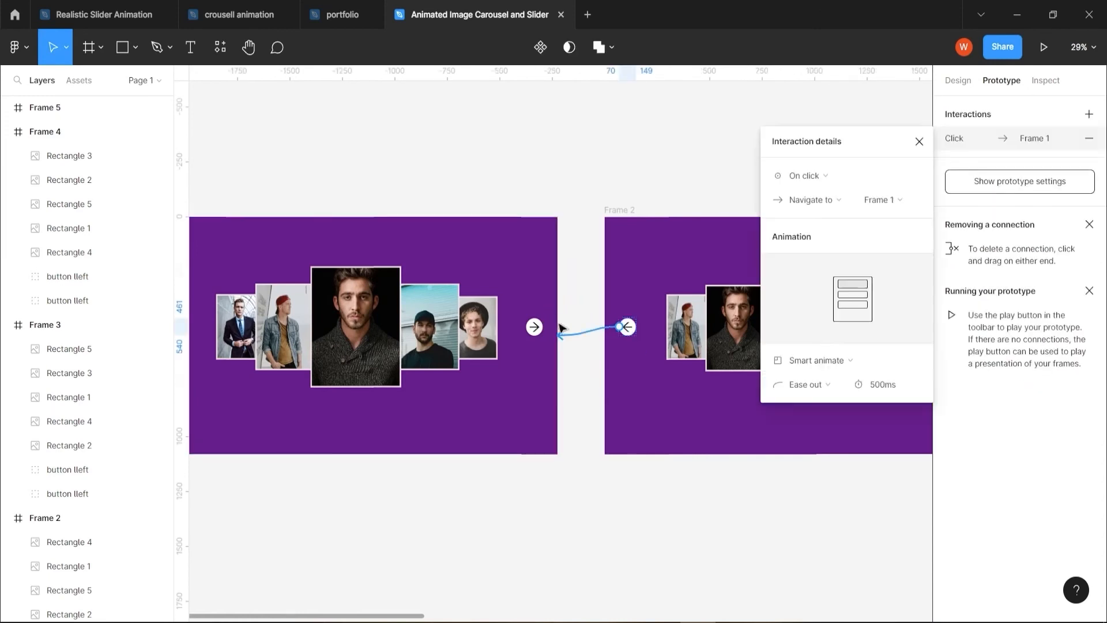
left_click_drag(826, 486, 309, 466)
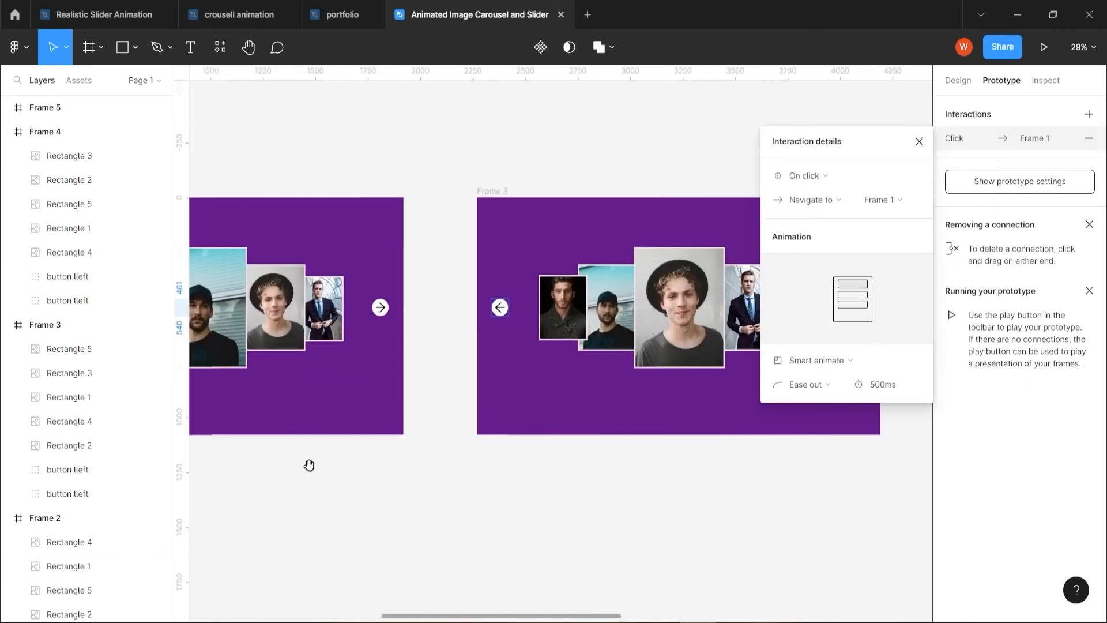
left_click(495, 312)
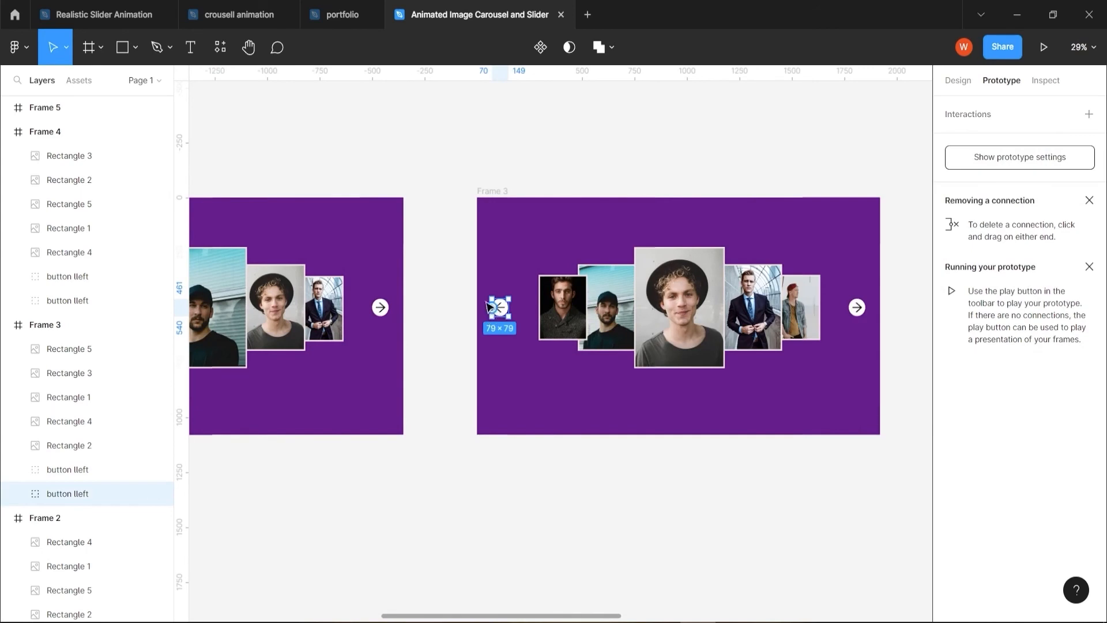
left_click_drag(493, 309, 404, 317)
Create prototype connections from Frame 4's left-arrow button to Frame 3 and from Frame 5's left-arrow button to Frame 4
scroll(410, 474, "right", 8)
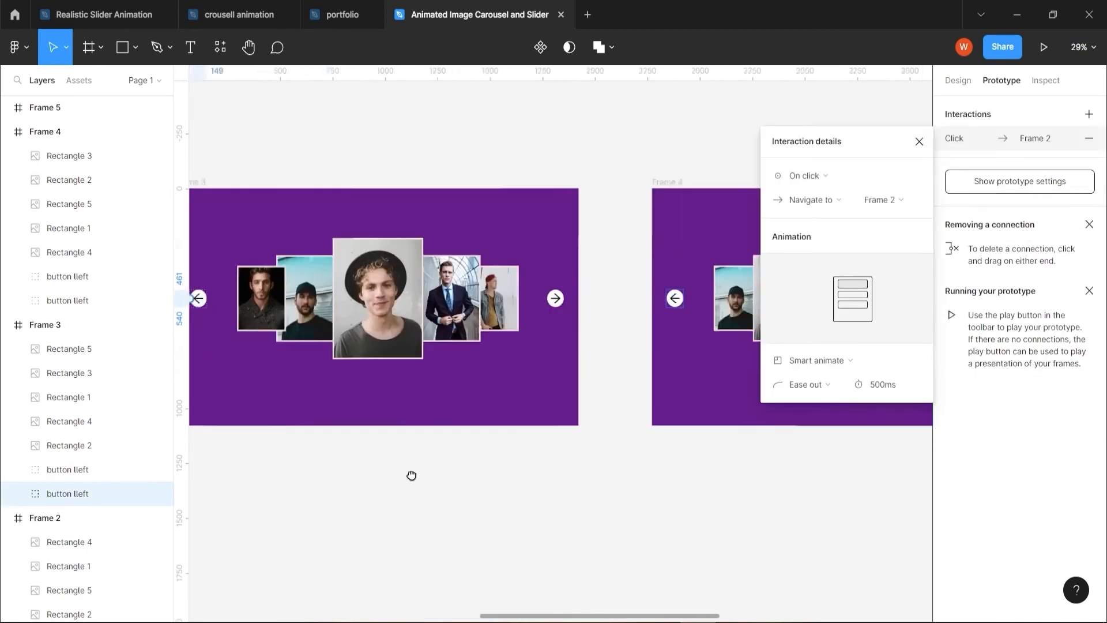
left_click(517, 293)
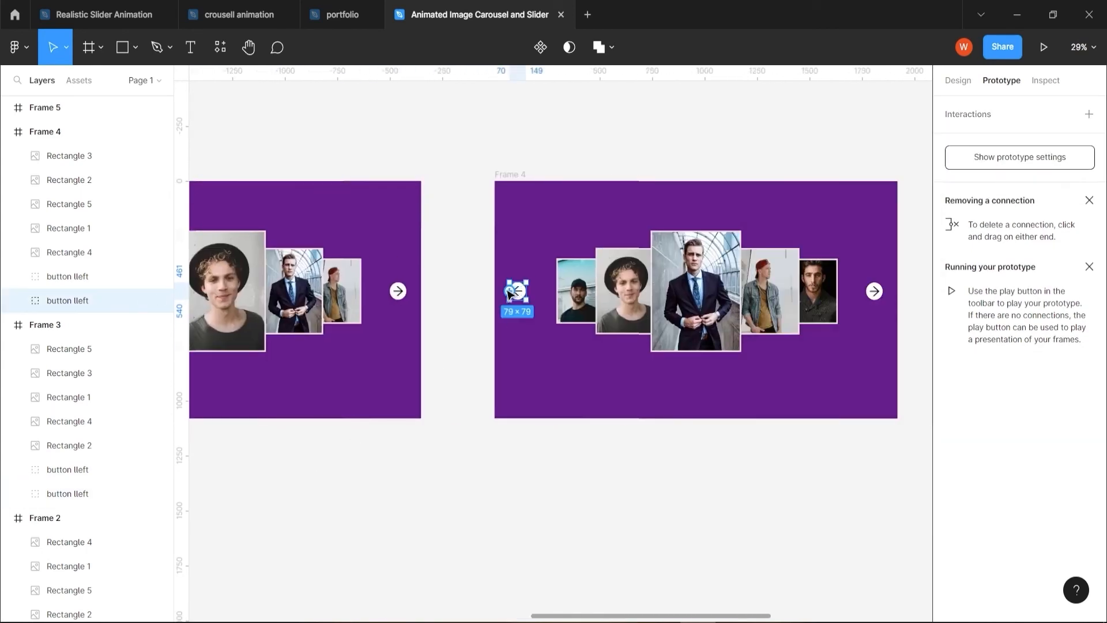
left_click_drag(510, 294, 421, 305)
scroll(453, 484, "right", 8)
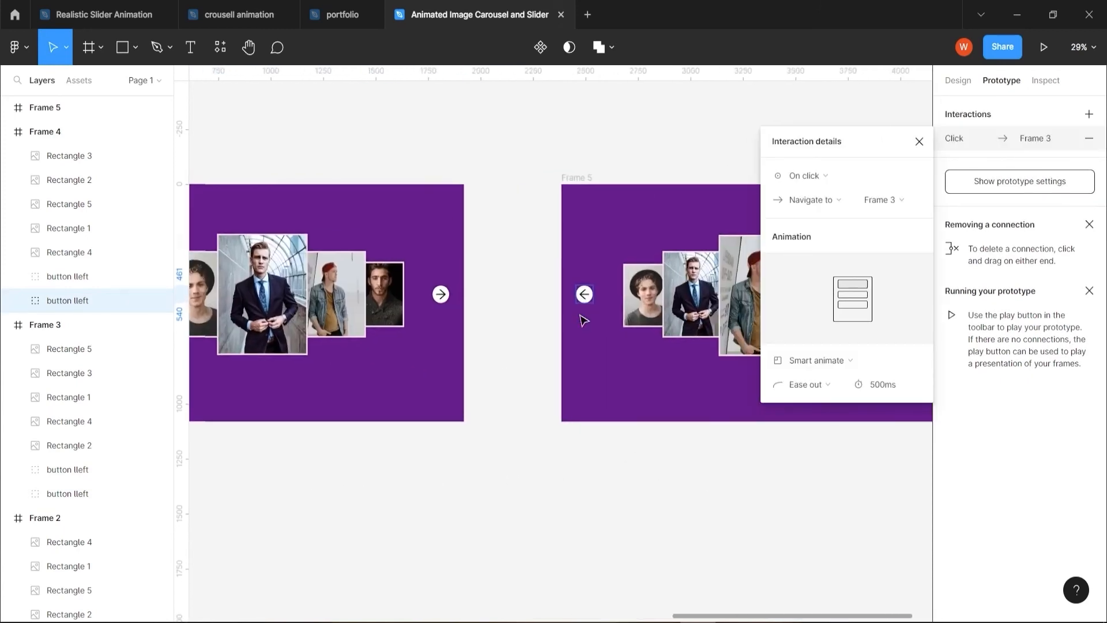
left_click(581, 294)
left_click_drag(578, 297, 462, 306)
Create a prototype connection from Frame 5's right-arrow button back to Frame 1 to loop the carousel forward
left_click_drag(754, 484, 351, 483)
left_click(537, 295)
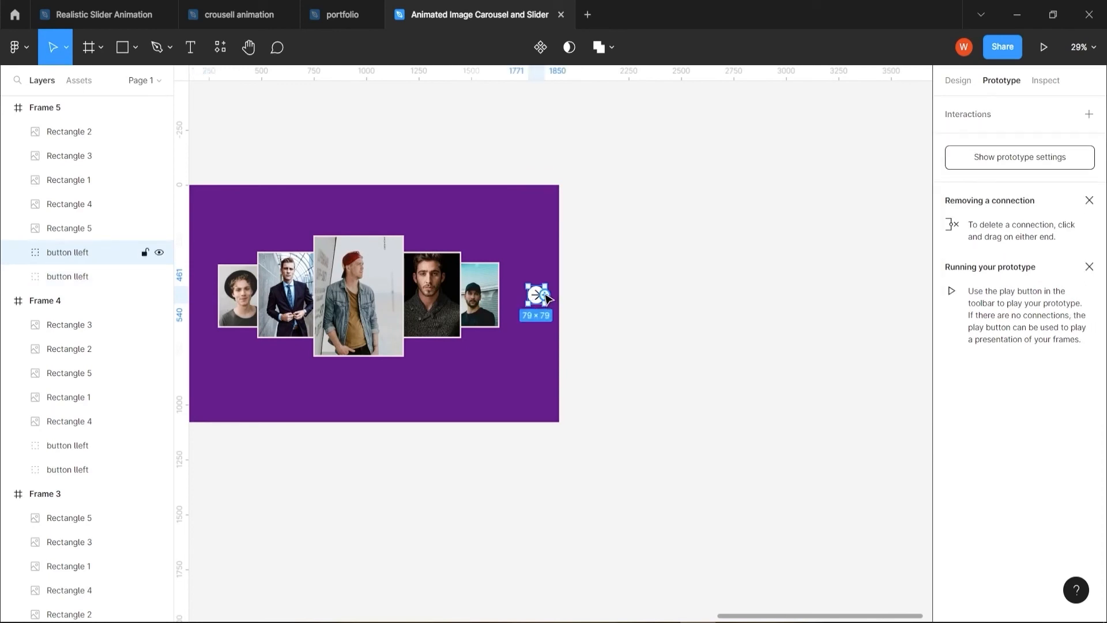
scroll(547, 297, "down", 6)
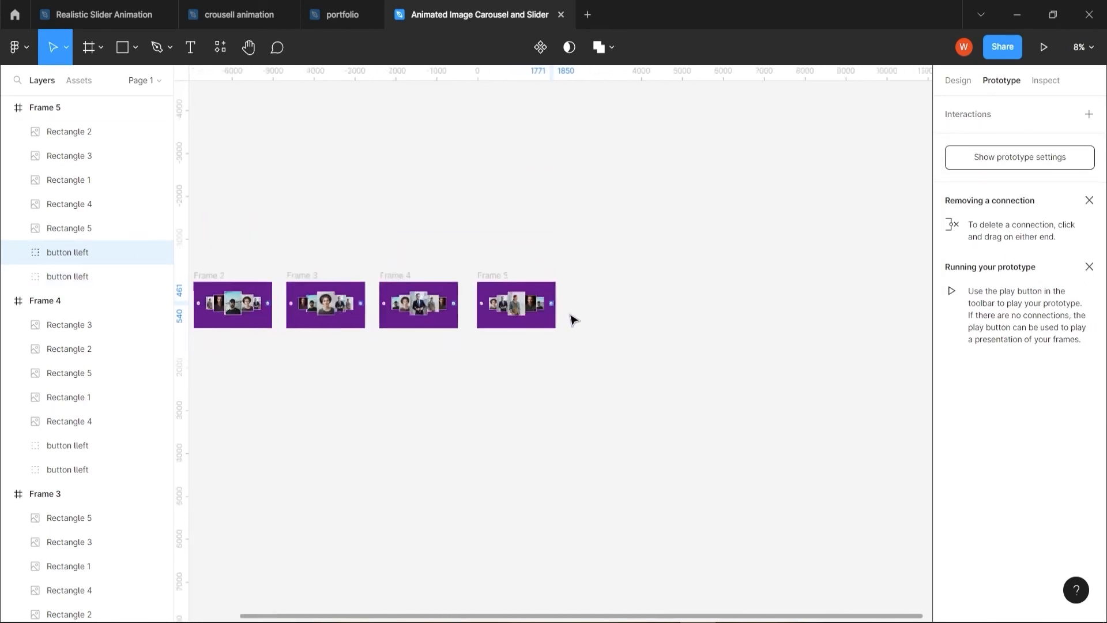
scroll(573, 320, "down", 2)
left_click_drag(408, 379, 527, 357)
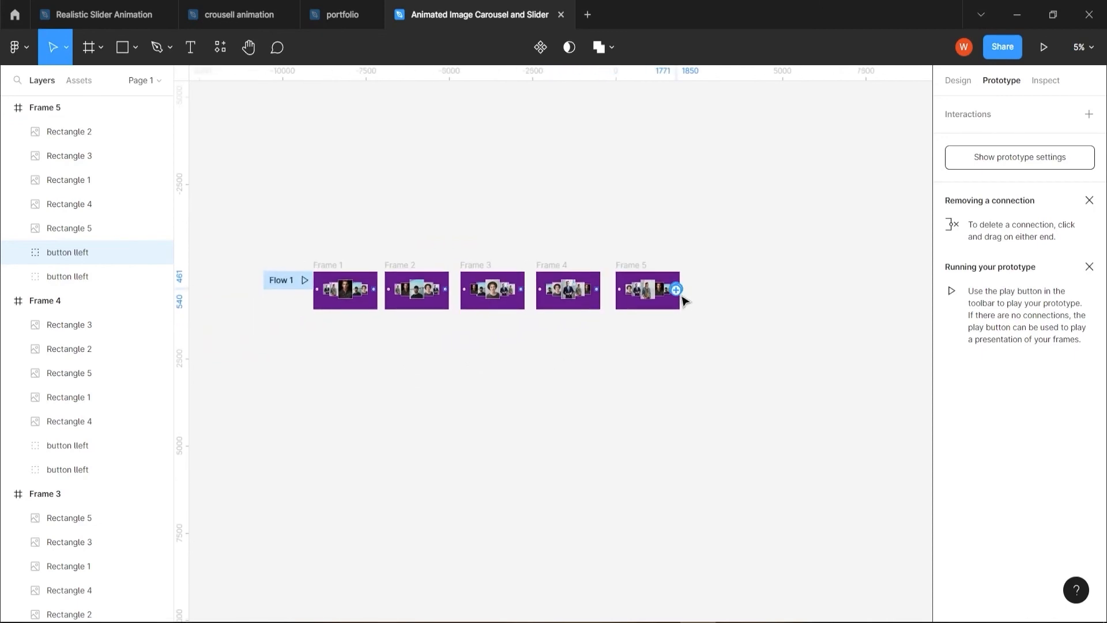
scroll(690, 309, "up", 2)
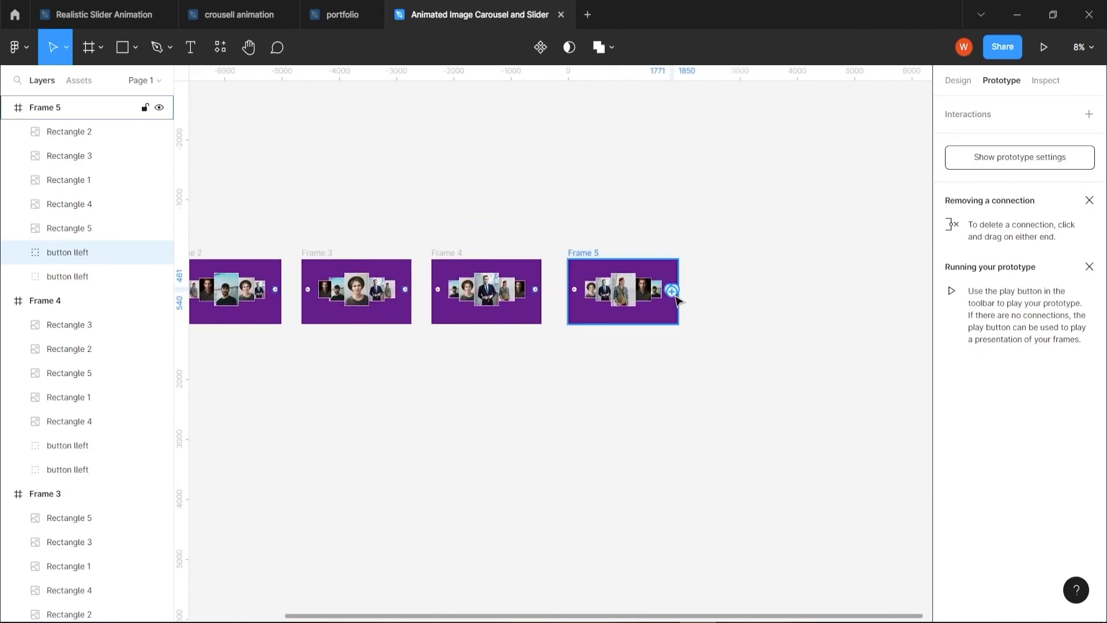
scroll(672, 294, "up", 4)
left_click_drag(831, 251, 341, 284)
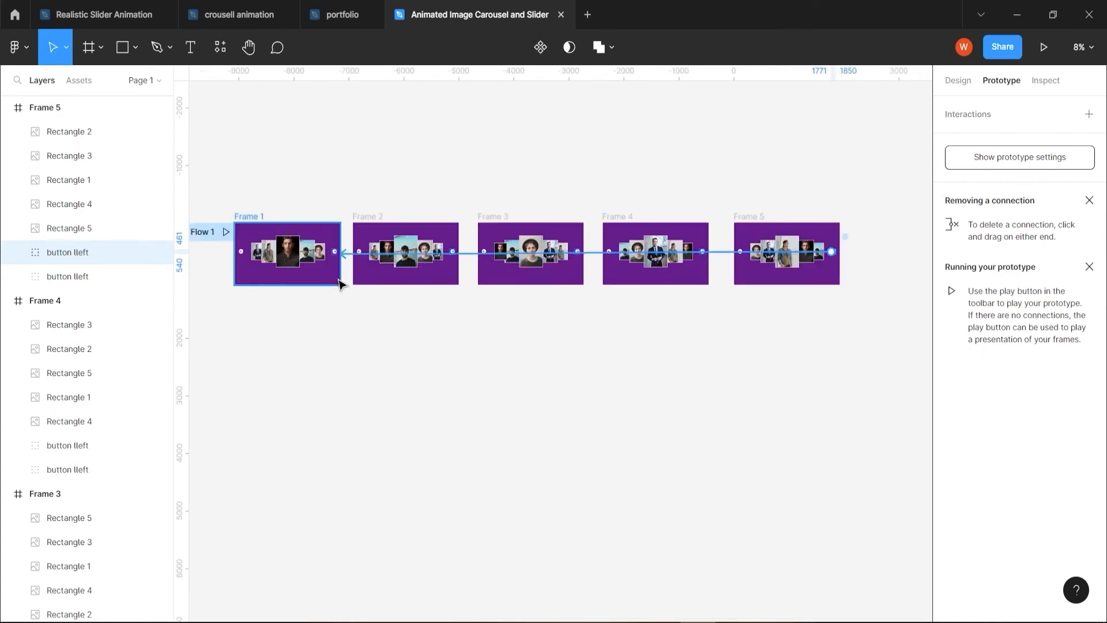
Create a prototype connection from Frame 1's left-arrow button to Frame 5 to loop the carousel backward
left_click(240, 253)
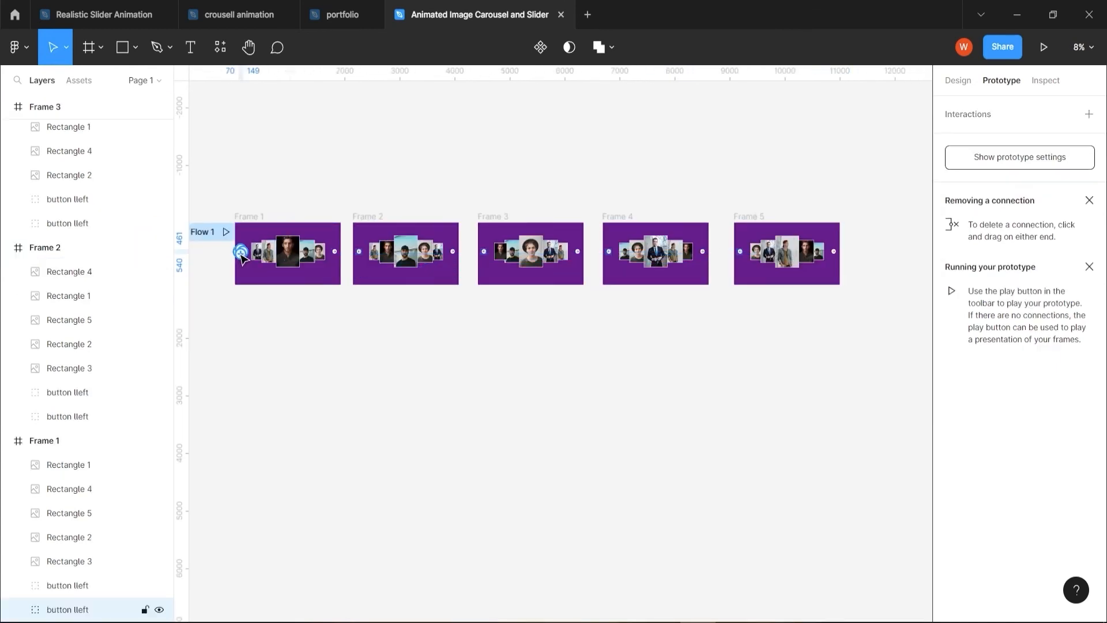
left_click_drag(242, 251, 738, 275)
key("Escape")
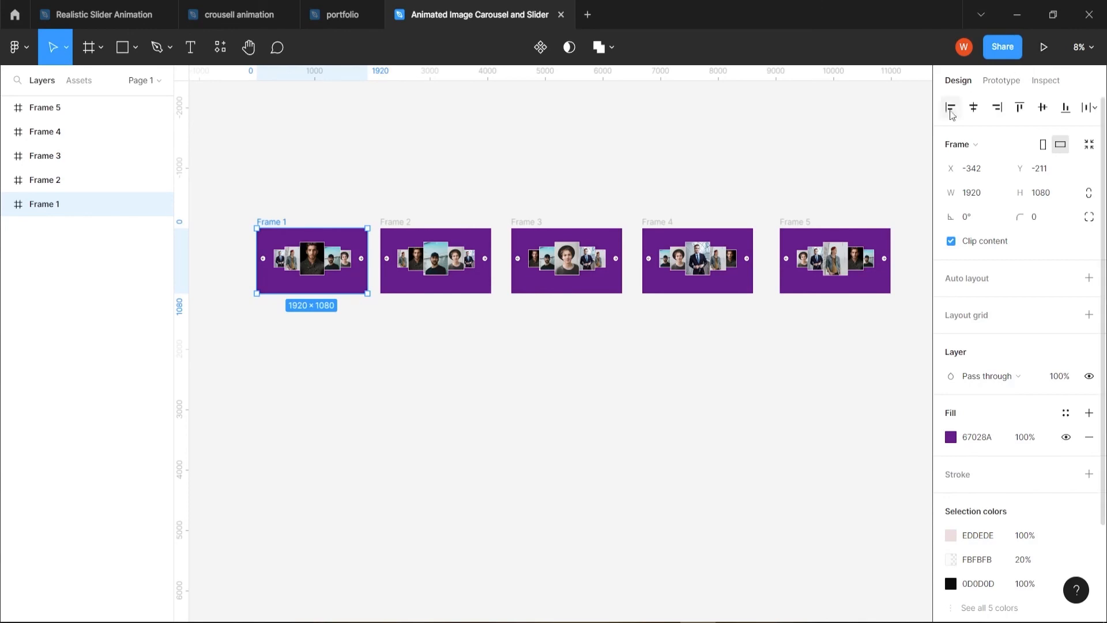
Run the prototype preview from Frame 1 and test the carousel forward through all five portraits with the right-arrow button
left_click(1044, 52)
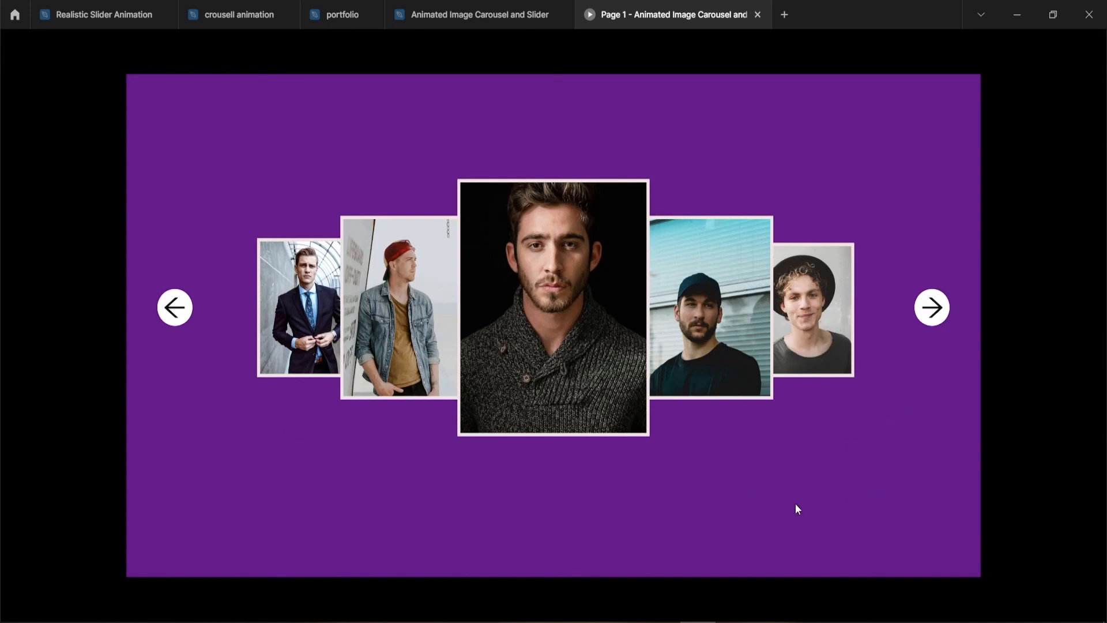
left_click(932, 315)
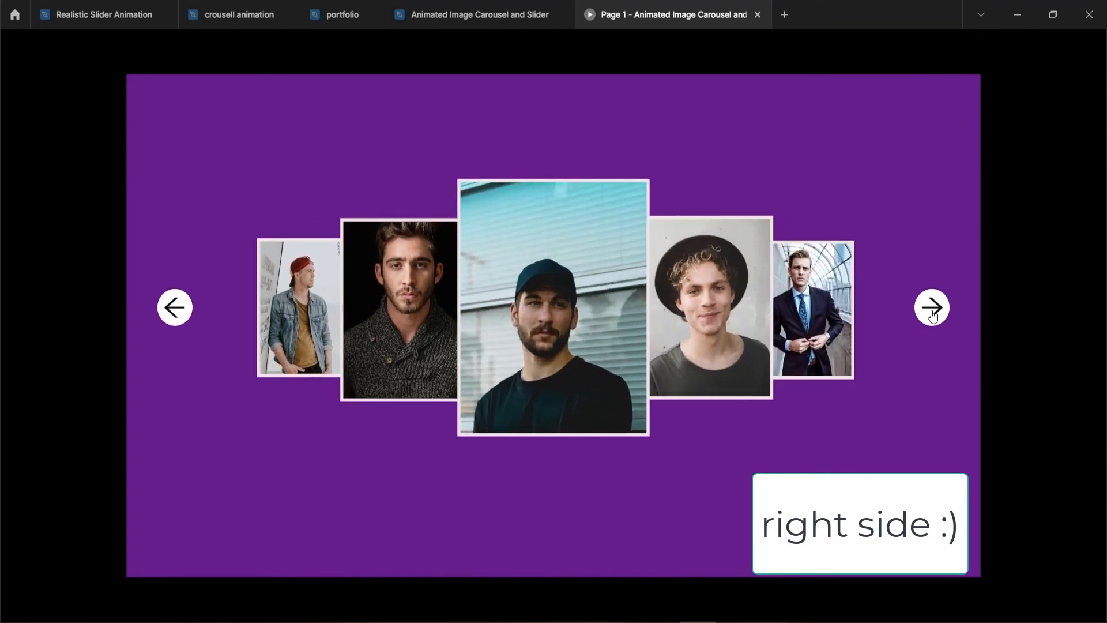
left_click(932, 315)
left_click(932, 315)
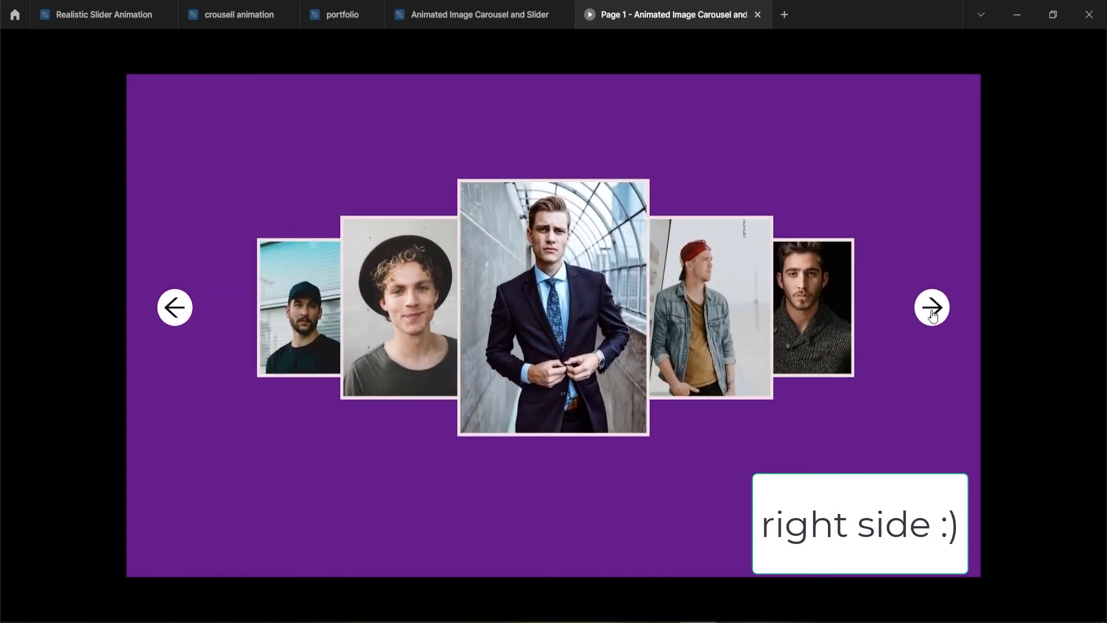
left_click(933, 315)
left_click(933, 307)
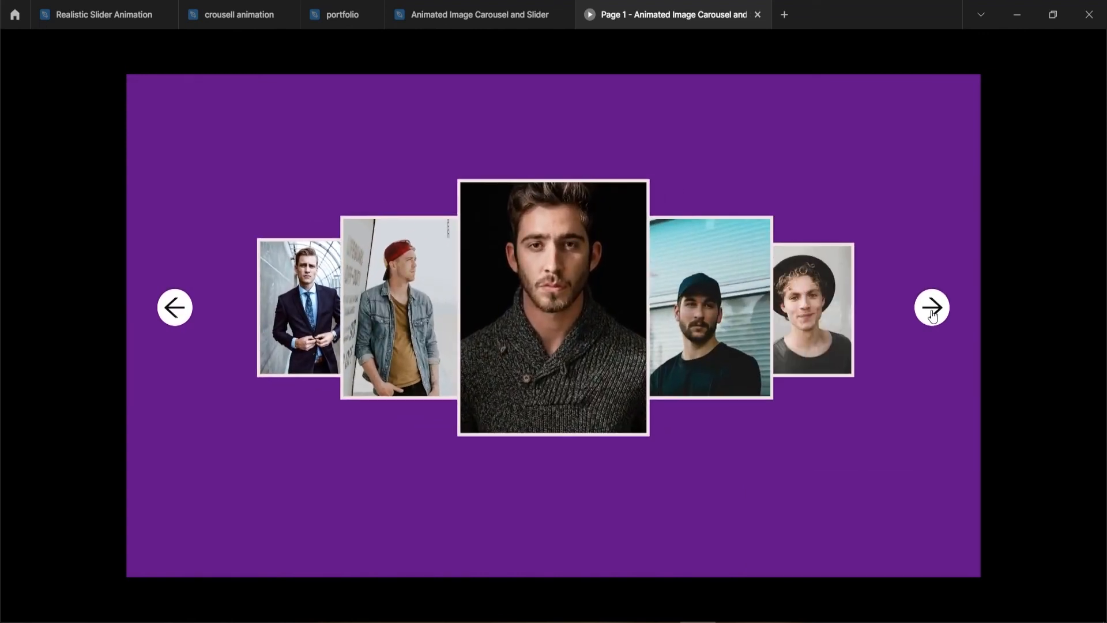
left_click(932, 307)
left_click(932, 315)
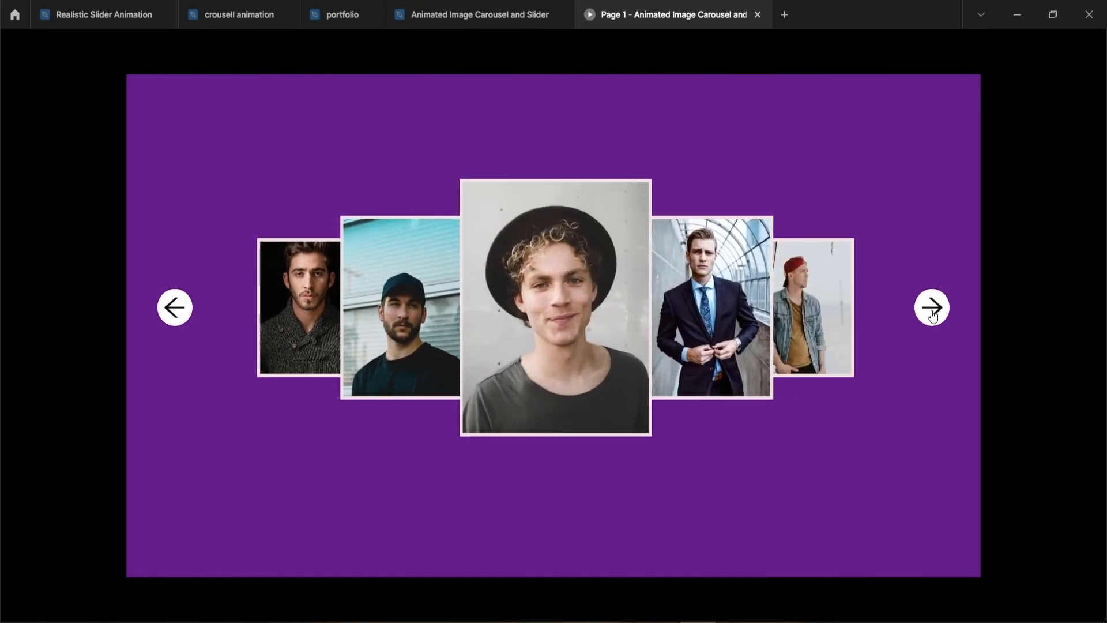
Test the carousel backward in the preview with the left-arrow button, including the wrap from the first frame to the last
left_click(171, 311)
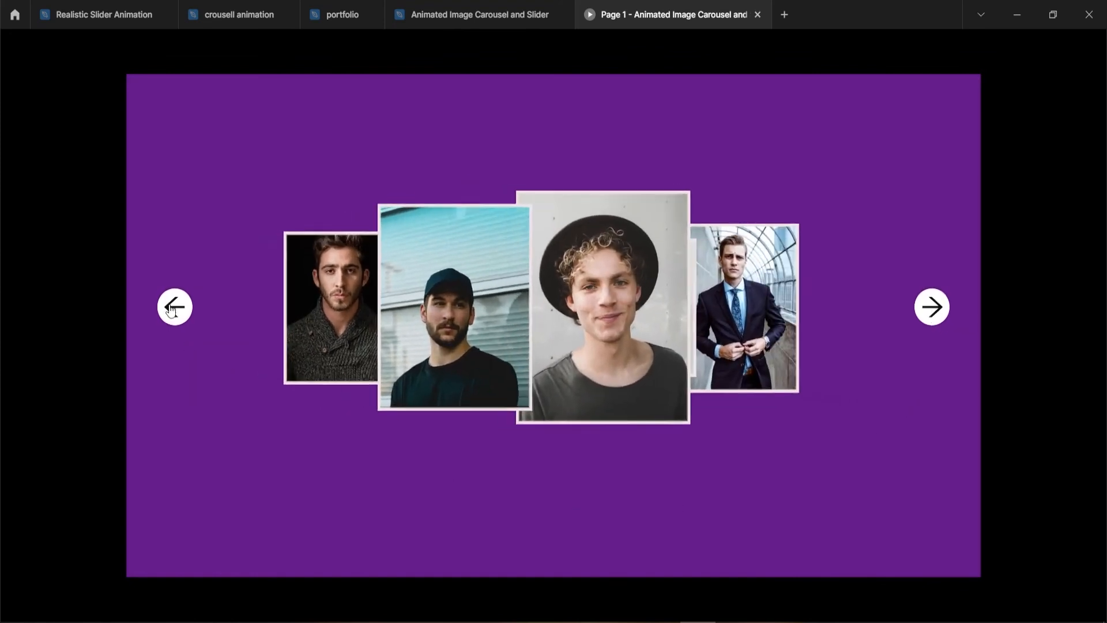
left_click(171, 309)
left_click(171, 309)
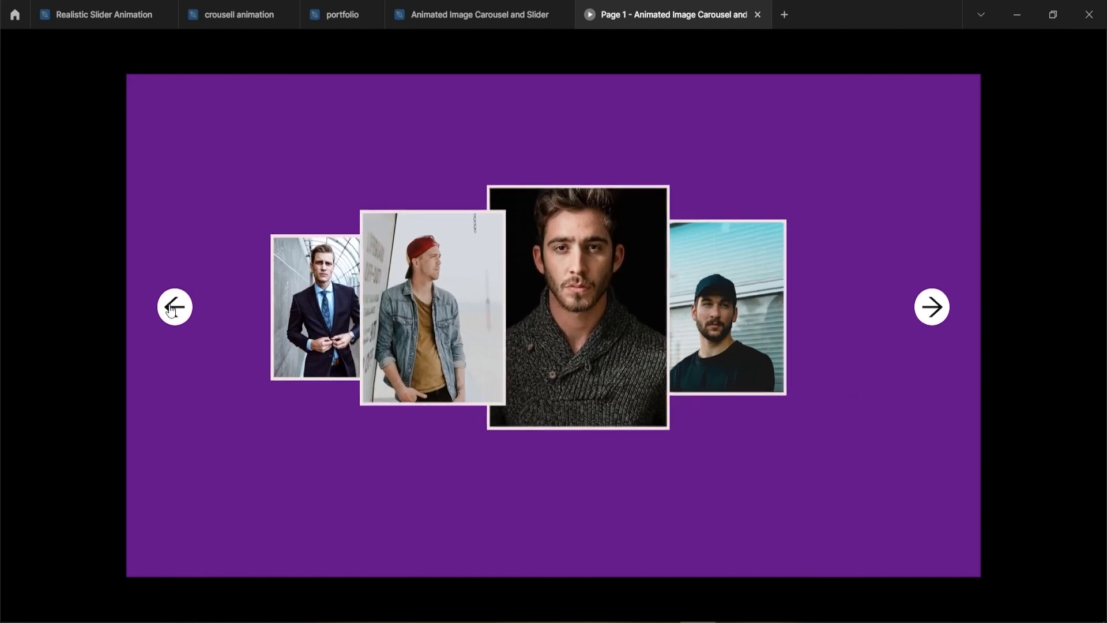
left_click(171, 310)
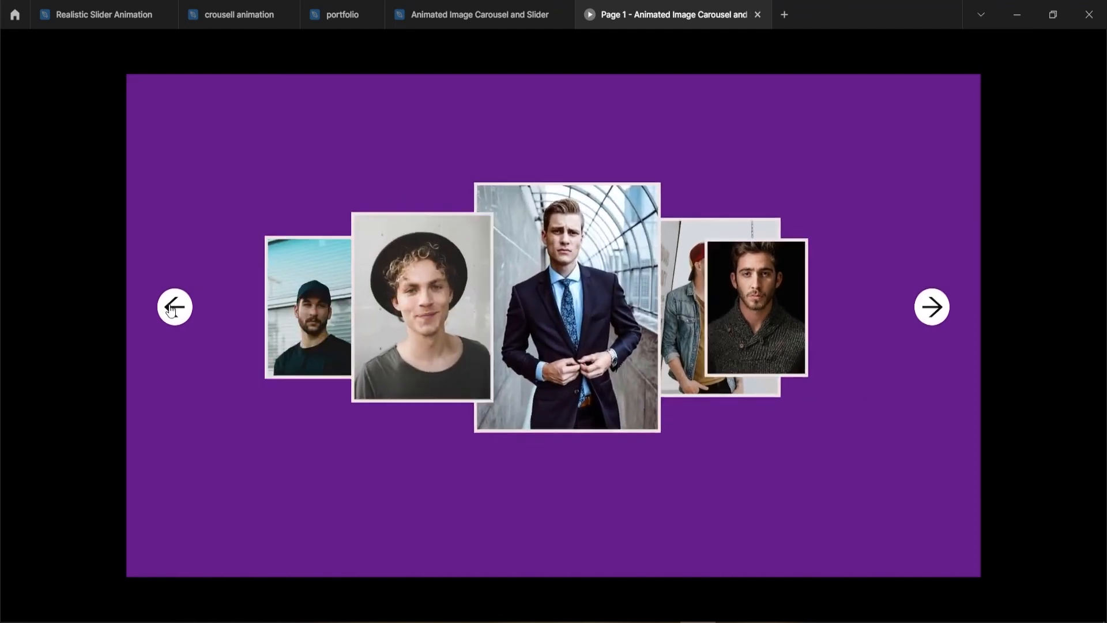
left_click(171, 309)
left_click(171, 309)
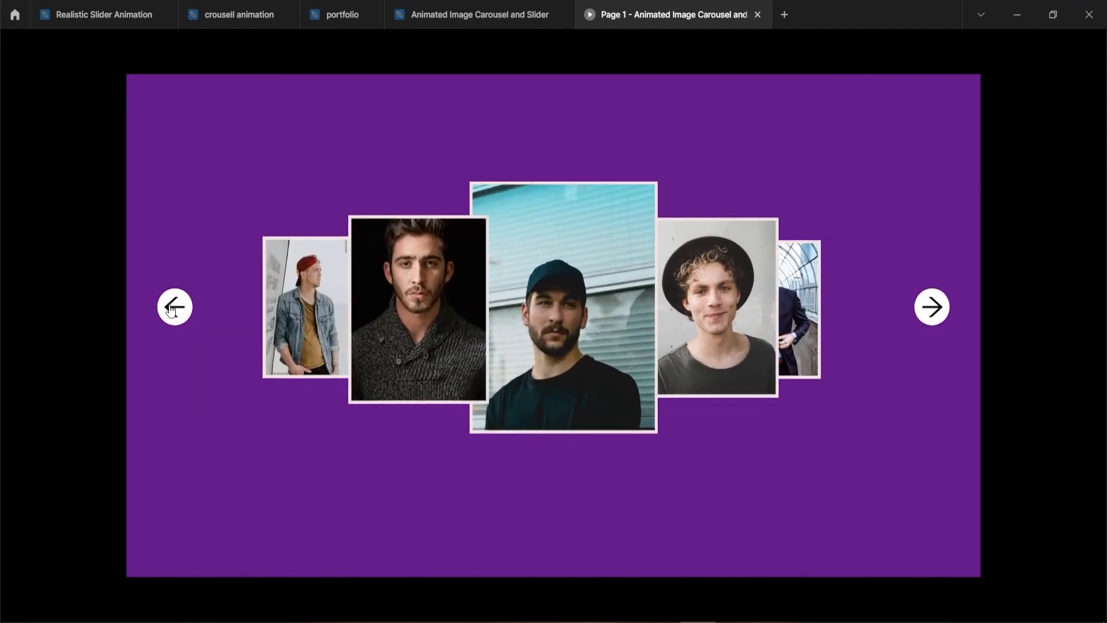